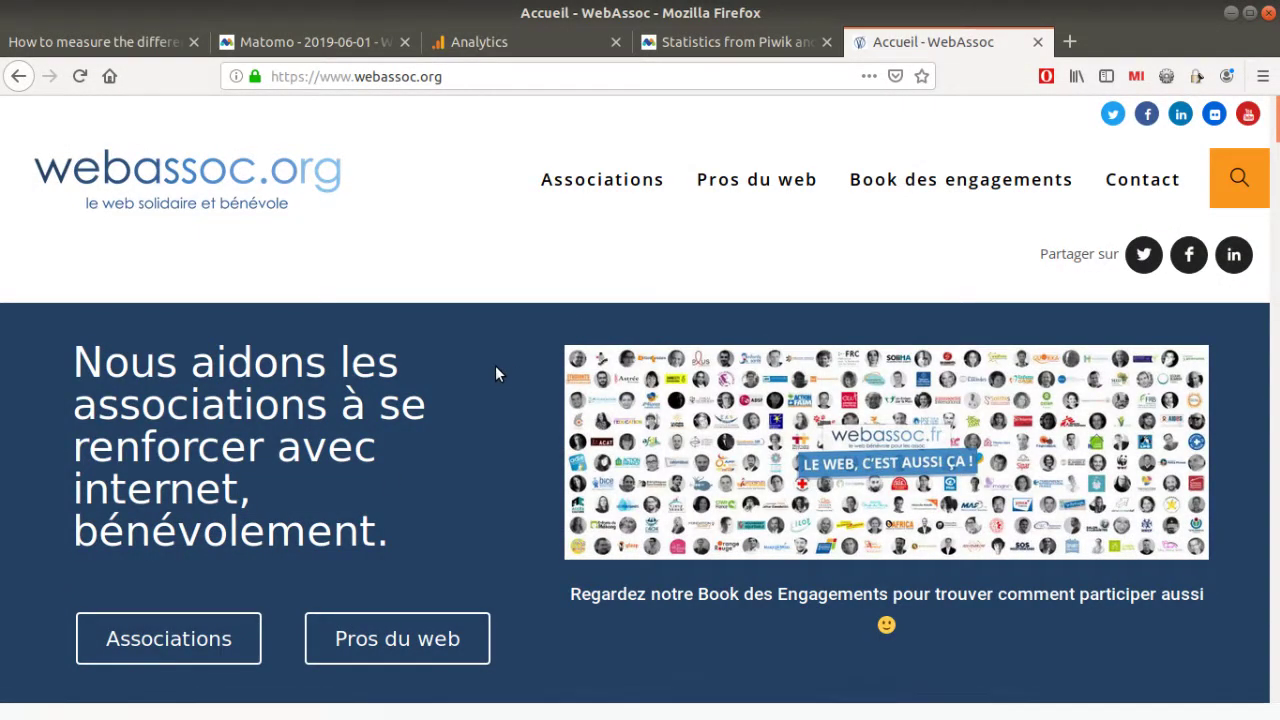
Read through Matomo's FAQ on differing Matomo vs Google Analytics statistics, then go back to the wiki audit page.
click(674, 56)
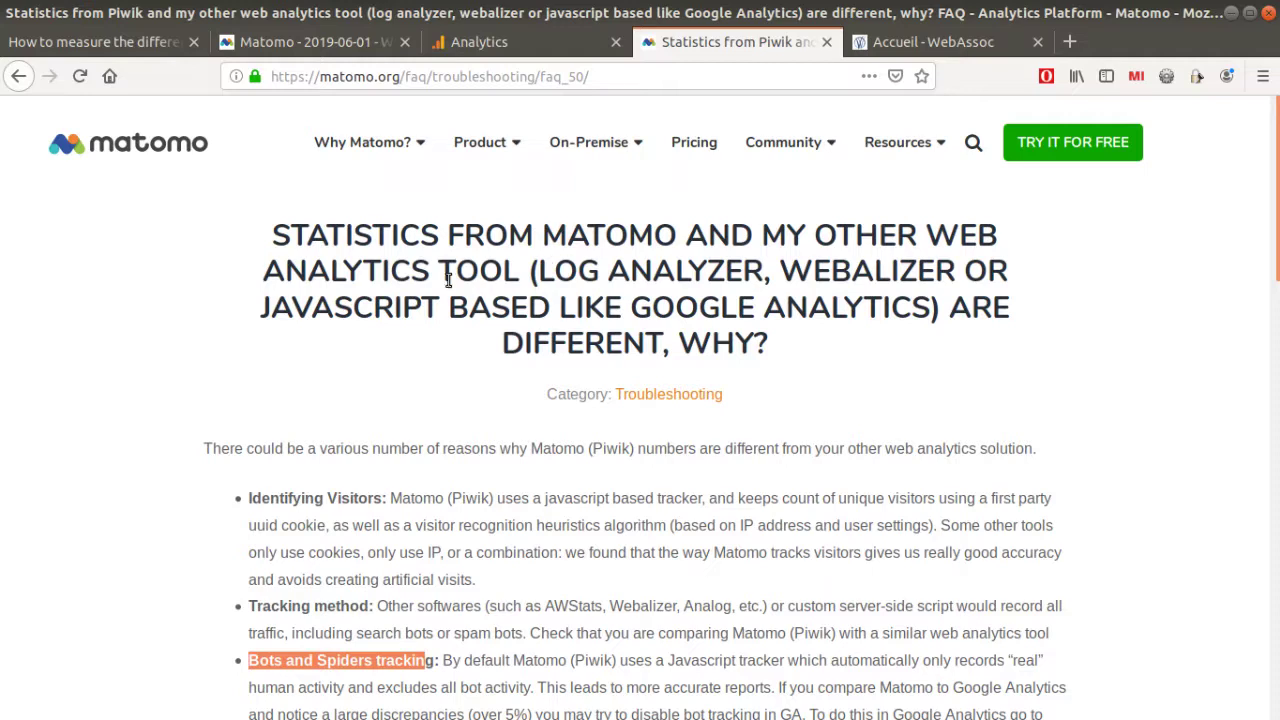
drag(542, 240, 672, 232)
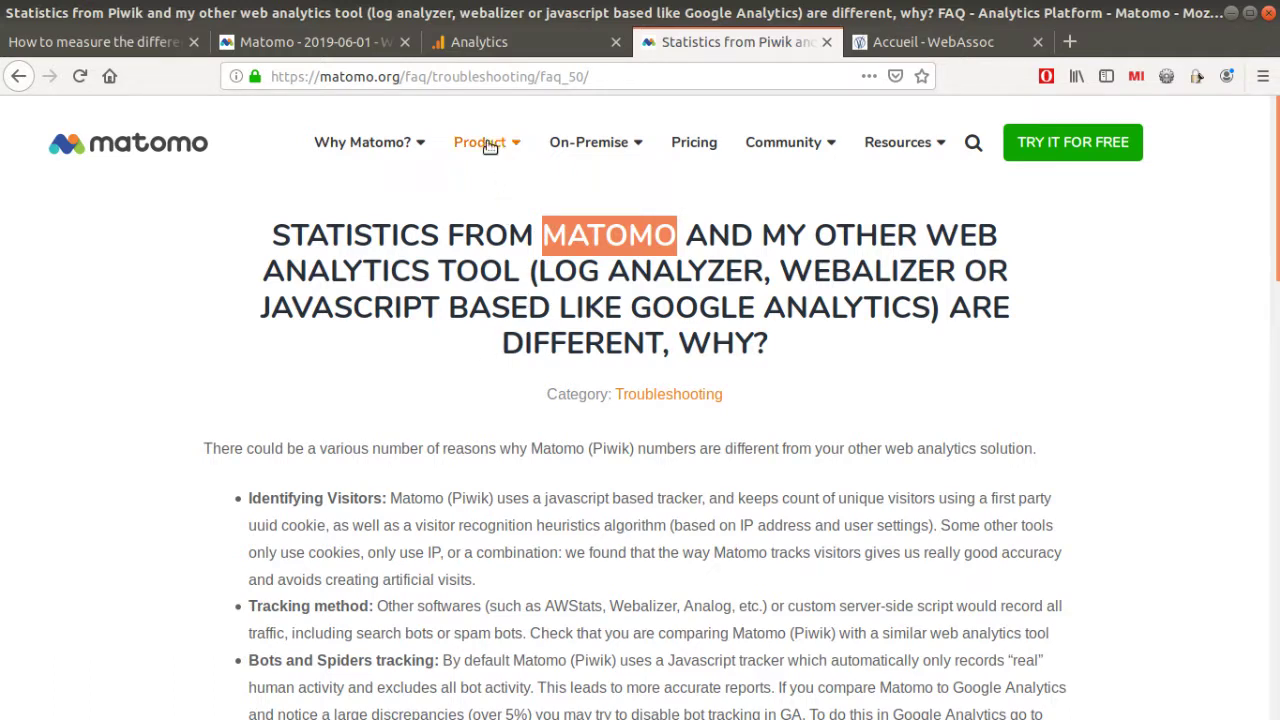
click(381, 253)
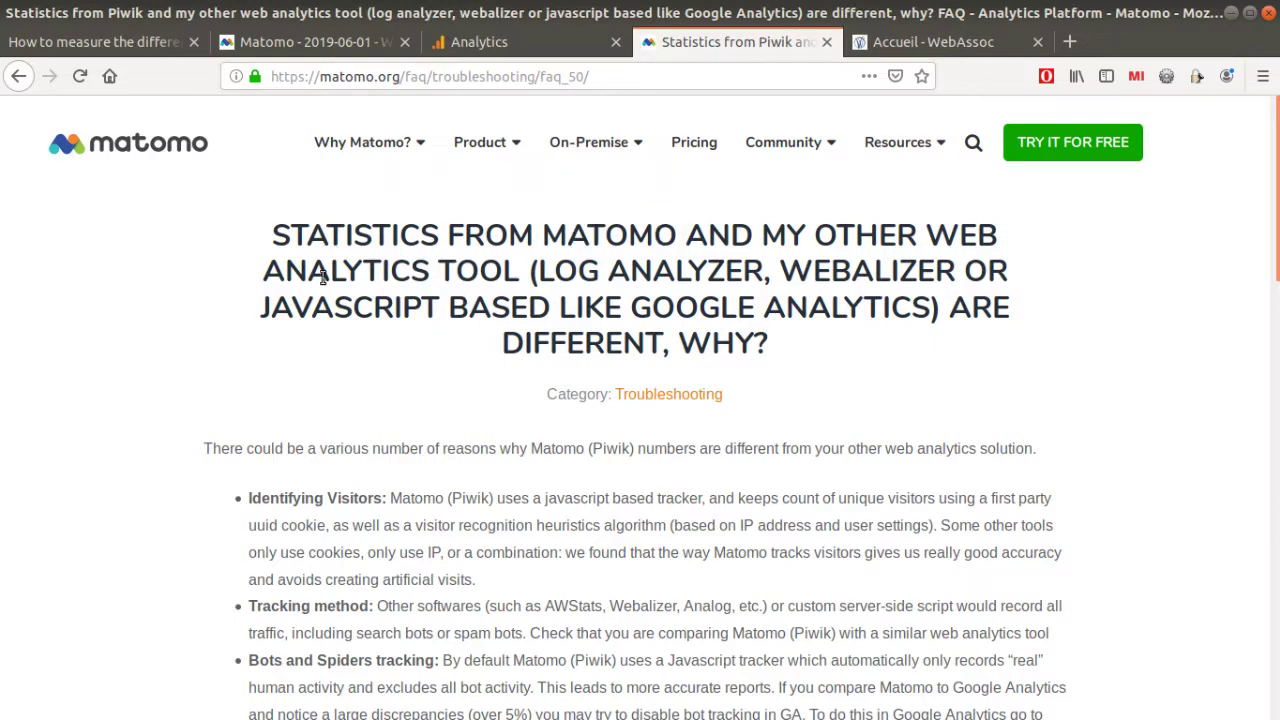
scroll(344, 525, down, 3)
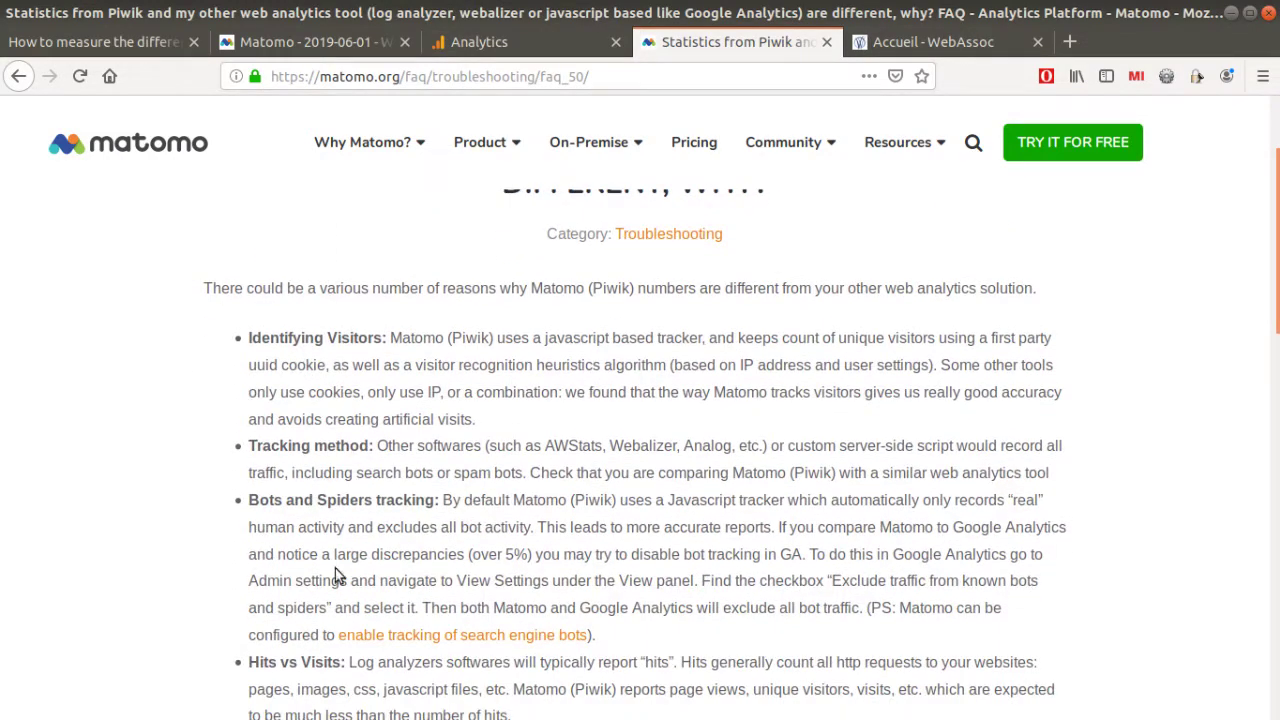
scroll(360, 560, down, 5)
scroll(351, 483, down, 1)
scroll(351, 490, down, 5)
scroll(365, 470, up, 7)
scroll(380, 443, up, 8)
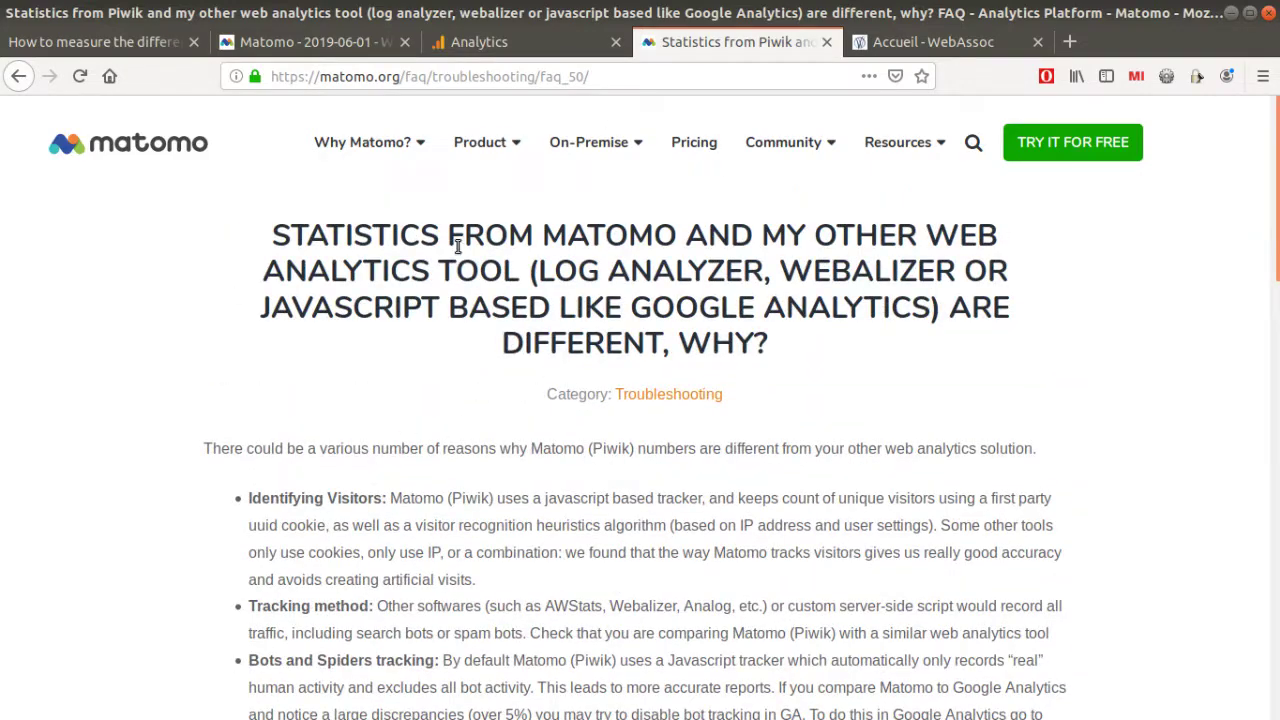
click(110, 42)
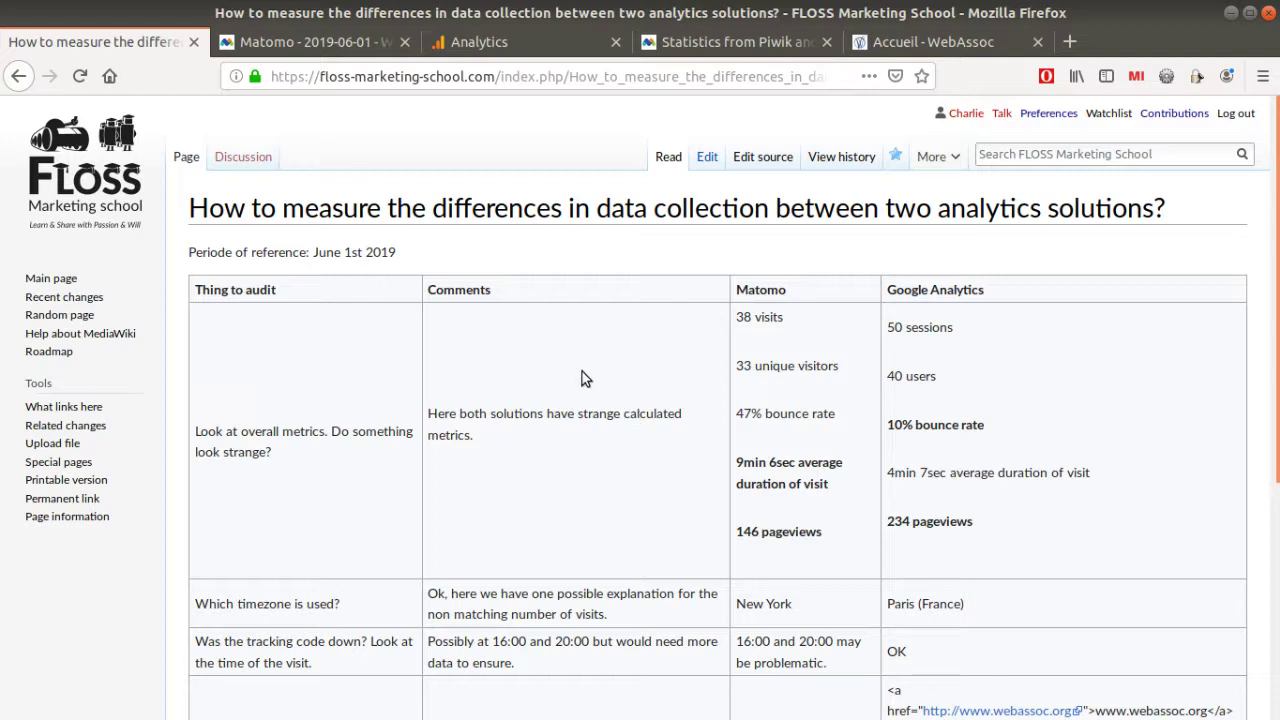
Visit the WebAssoc home page on the way to Matomo's 2019-06-01 Pages report.
click(930, 42)
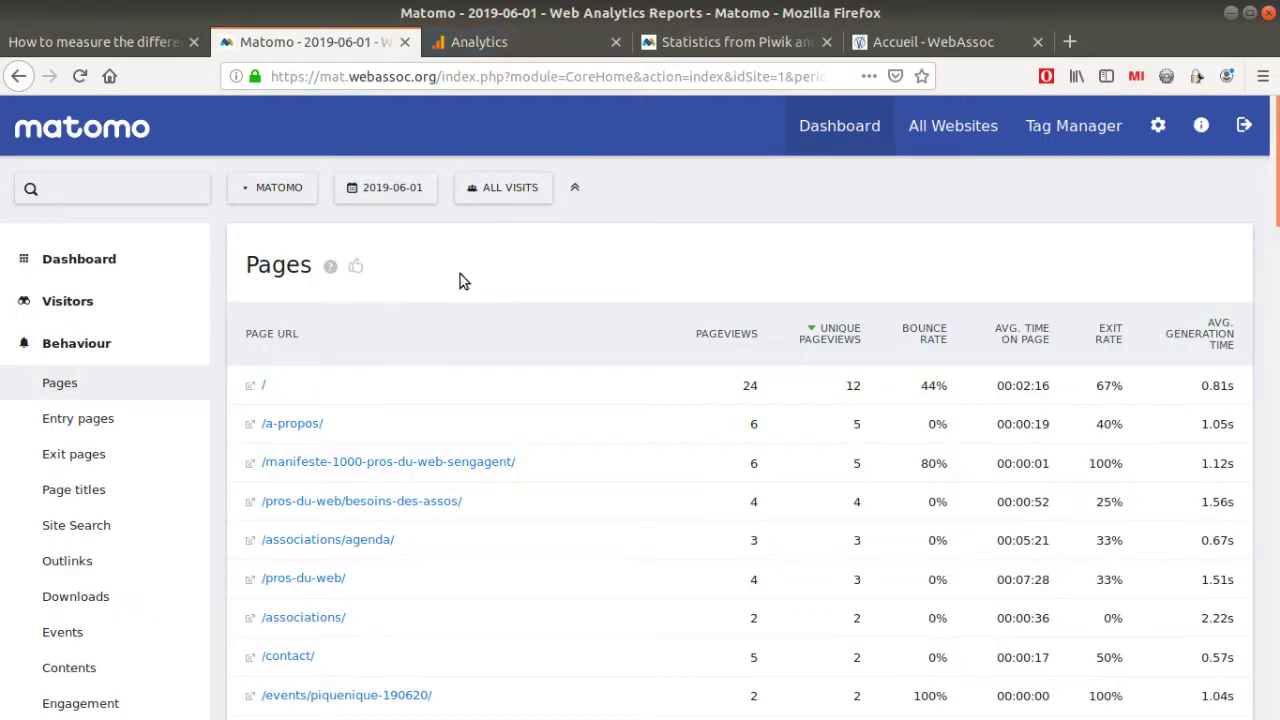
Switch Matomo's period to a date range from 2019-06-01 to 2019-06-07.
click(392, 187)
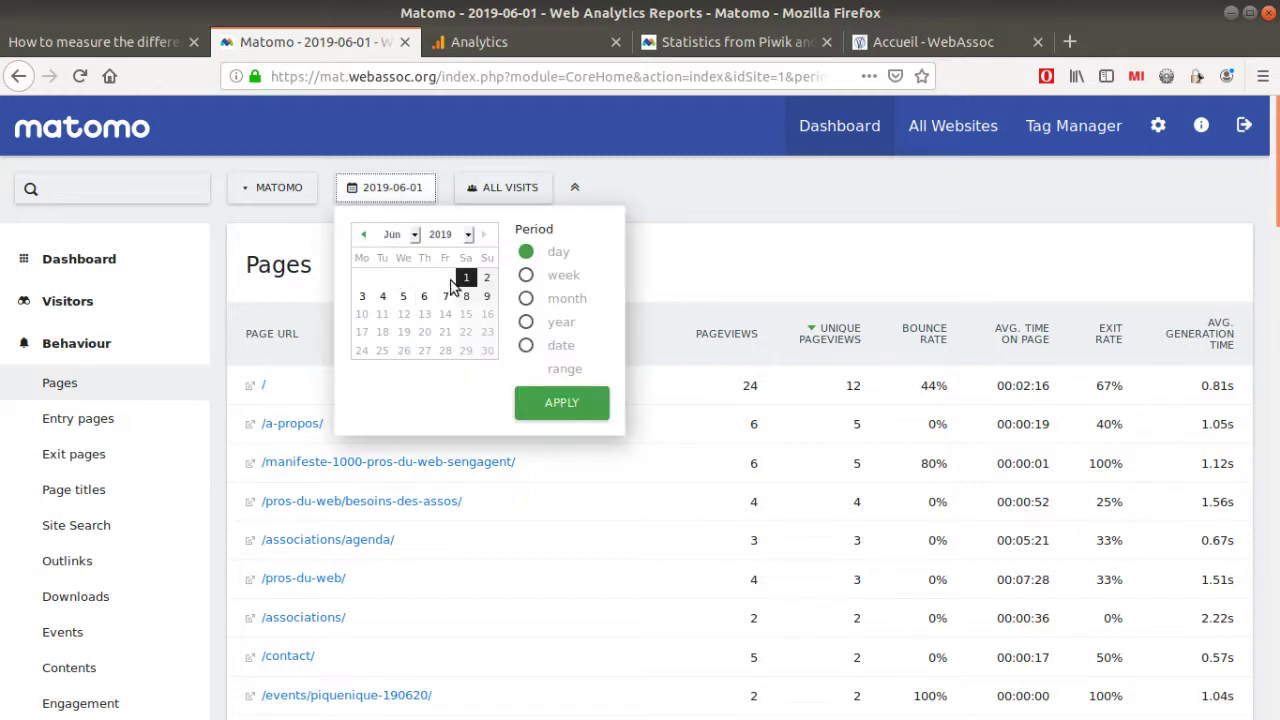
click(526, 345)
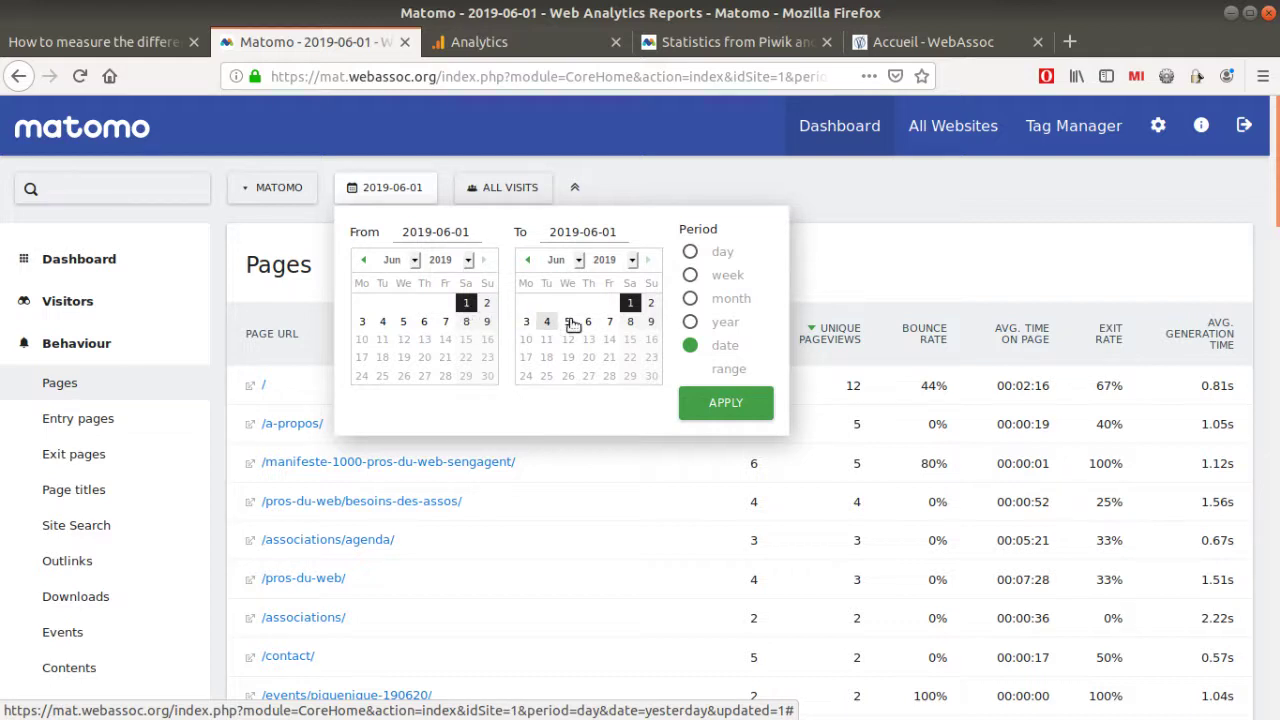
click(609, 321)
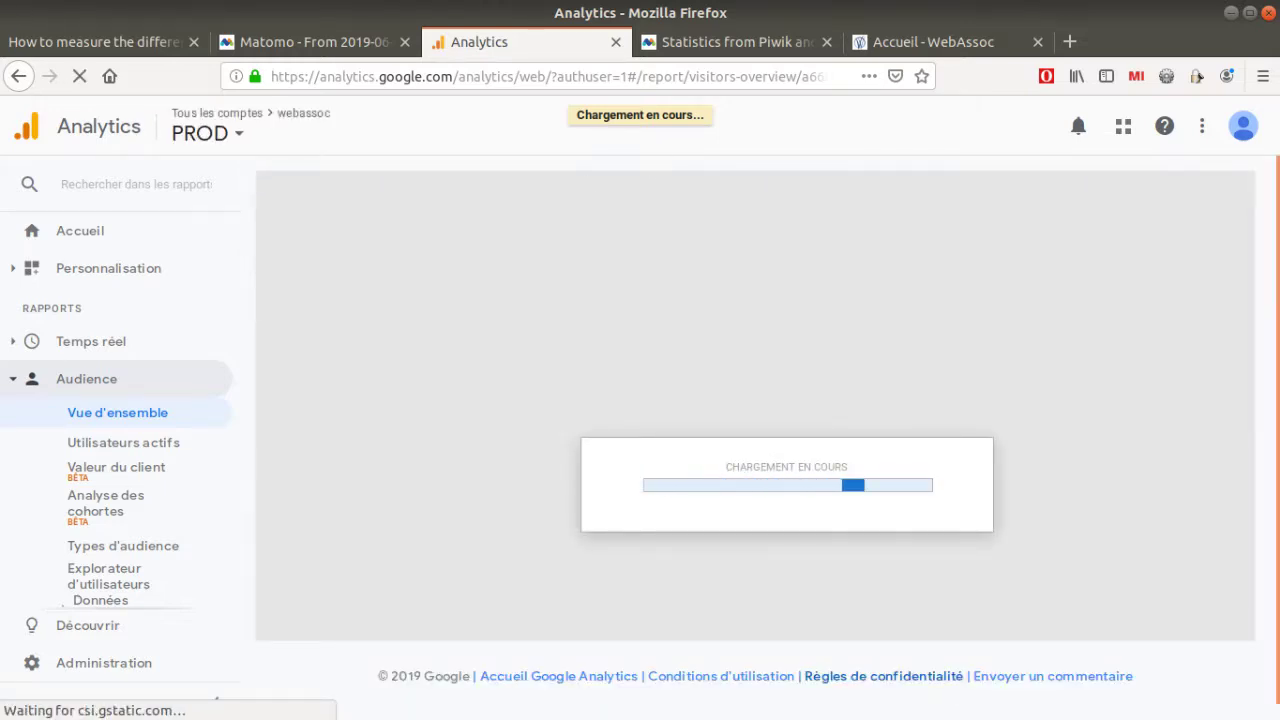
Open Matomo's Visitors Overview for 1–7 June 2019, showing 845 visits and 2,165 pageviews.
click(333, 45)
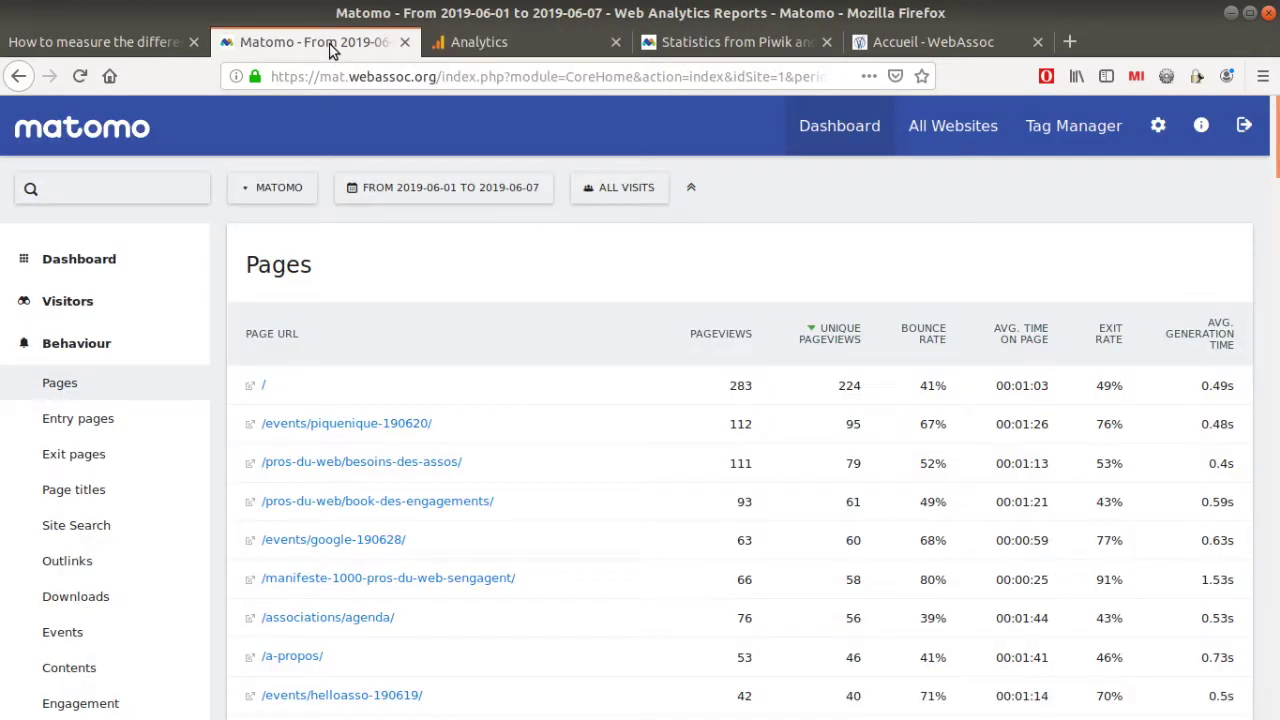
click(70, 302)
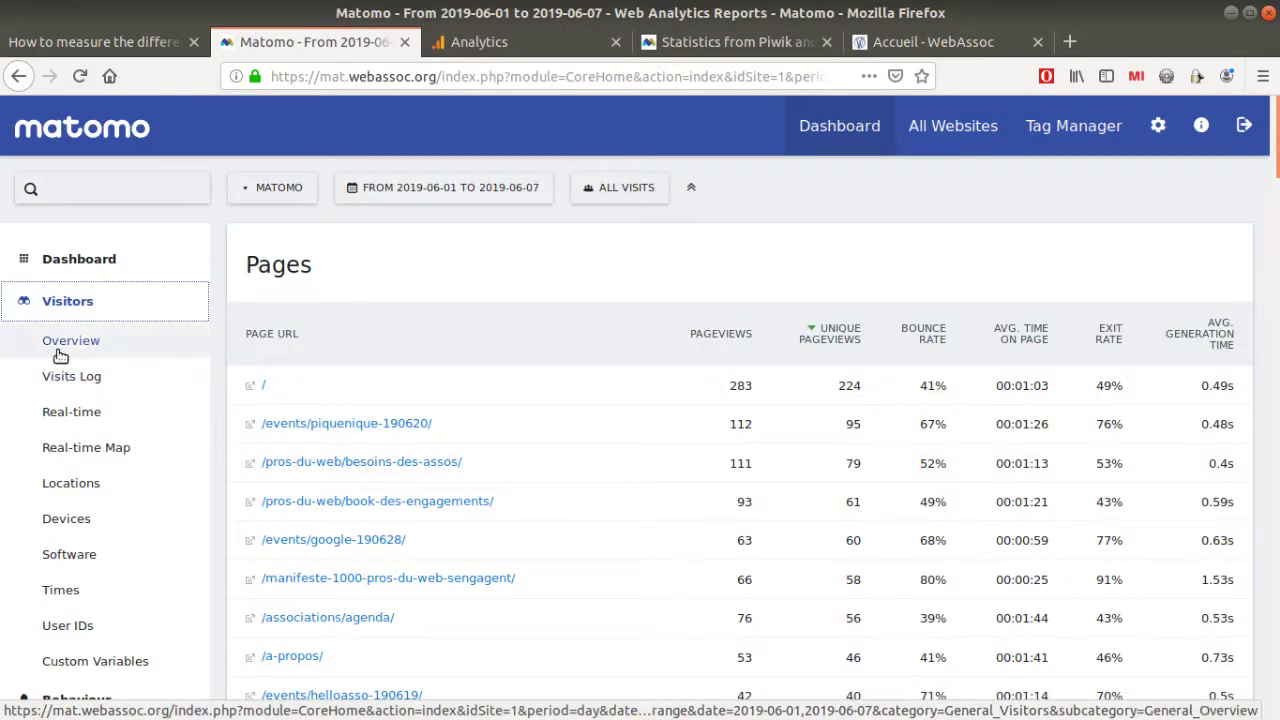
click(63, 341)
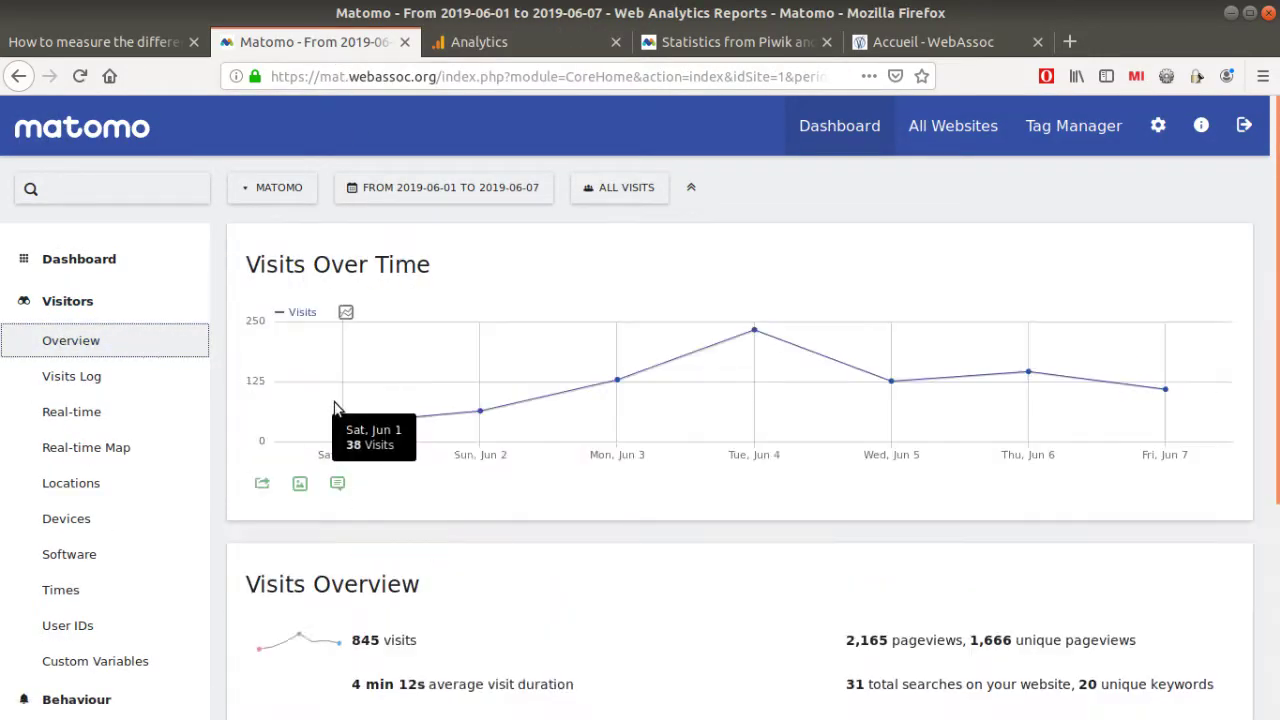
scroll(446, 405, down, 2)
scroll(314, 180, up, 2)
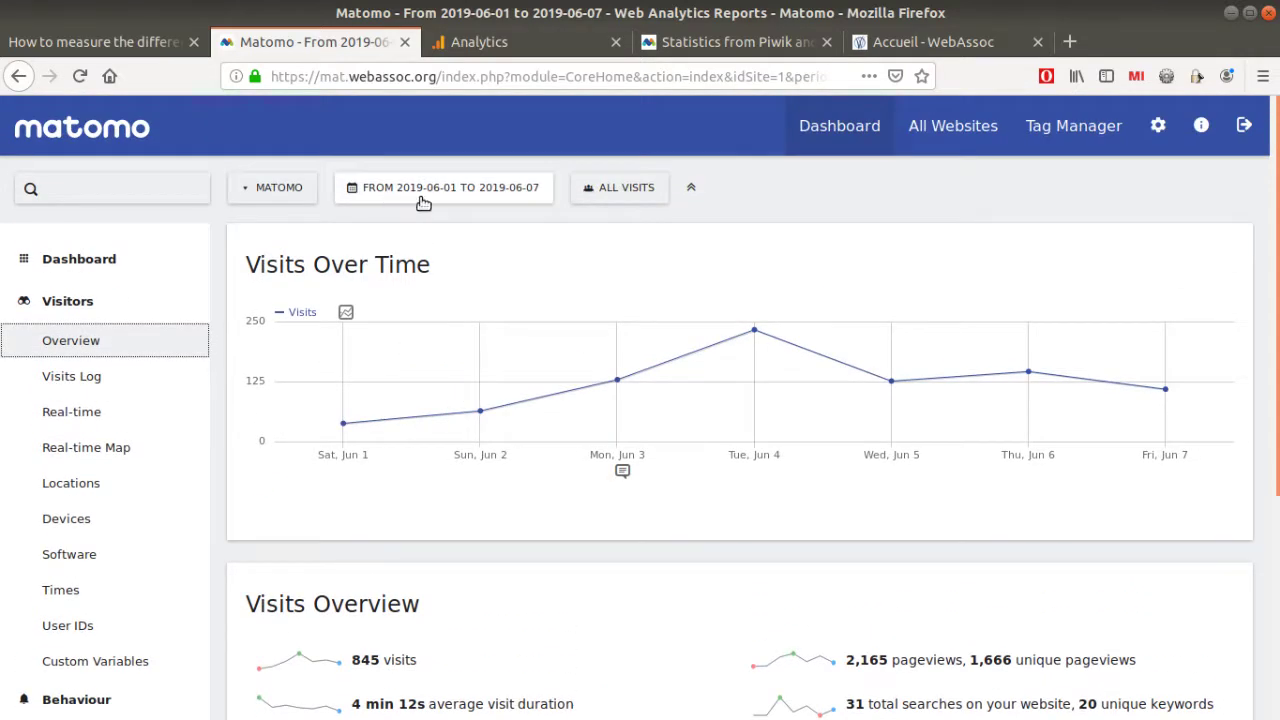
scroll(492, 509, down, 3)
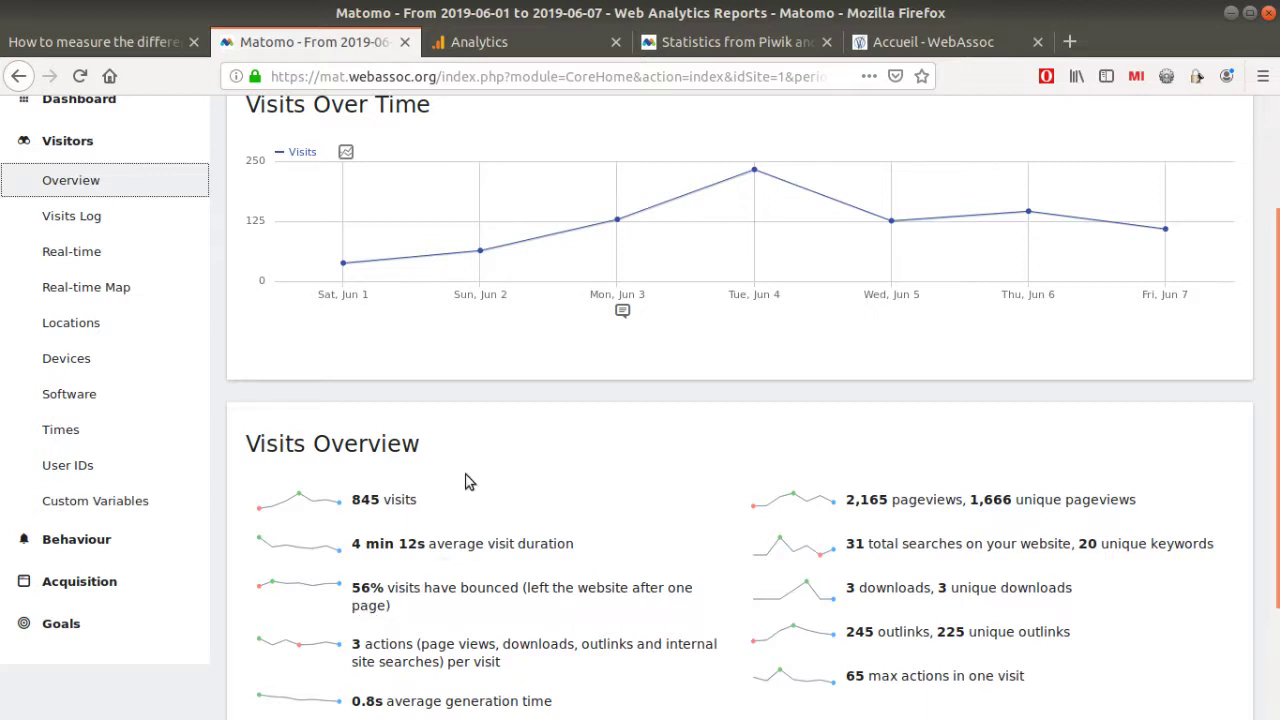
Set Google Analytics' audience overview to 1–7 June 2019 and mark its 974 sessions figure.
click(468, 42)
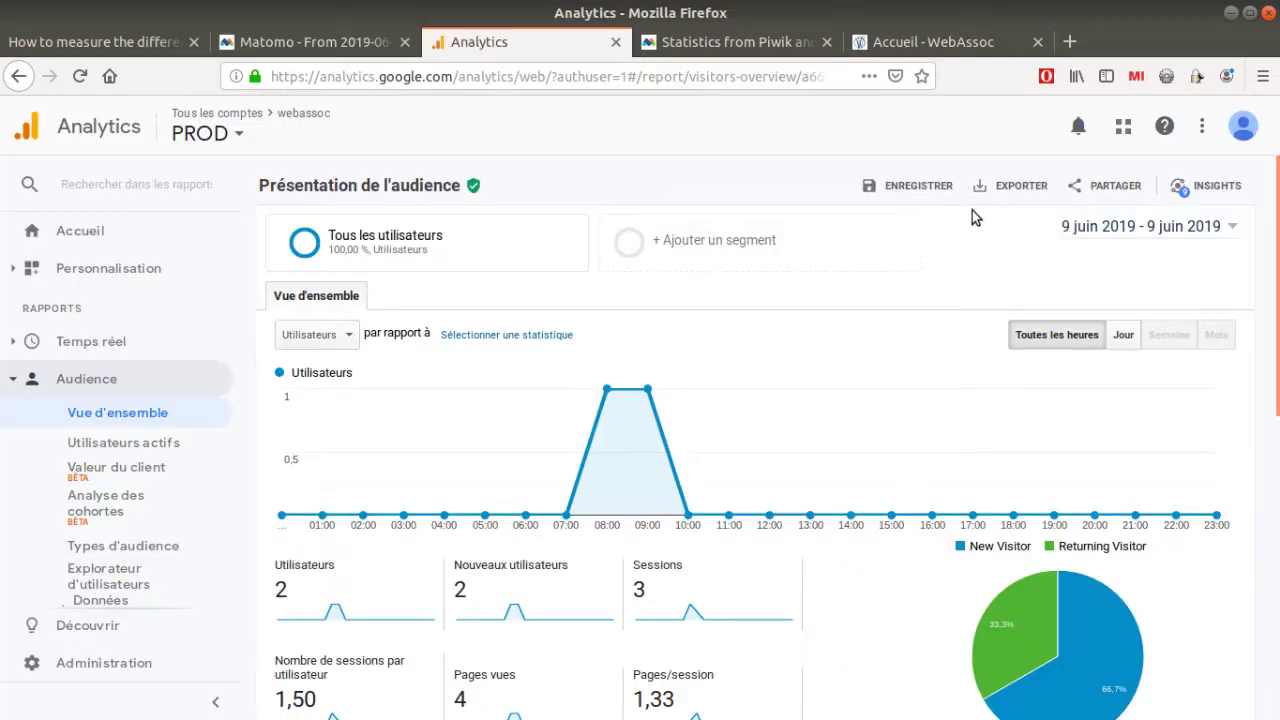
click(1105, 227)
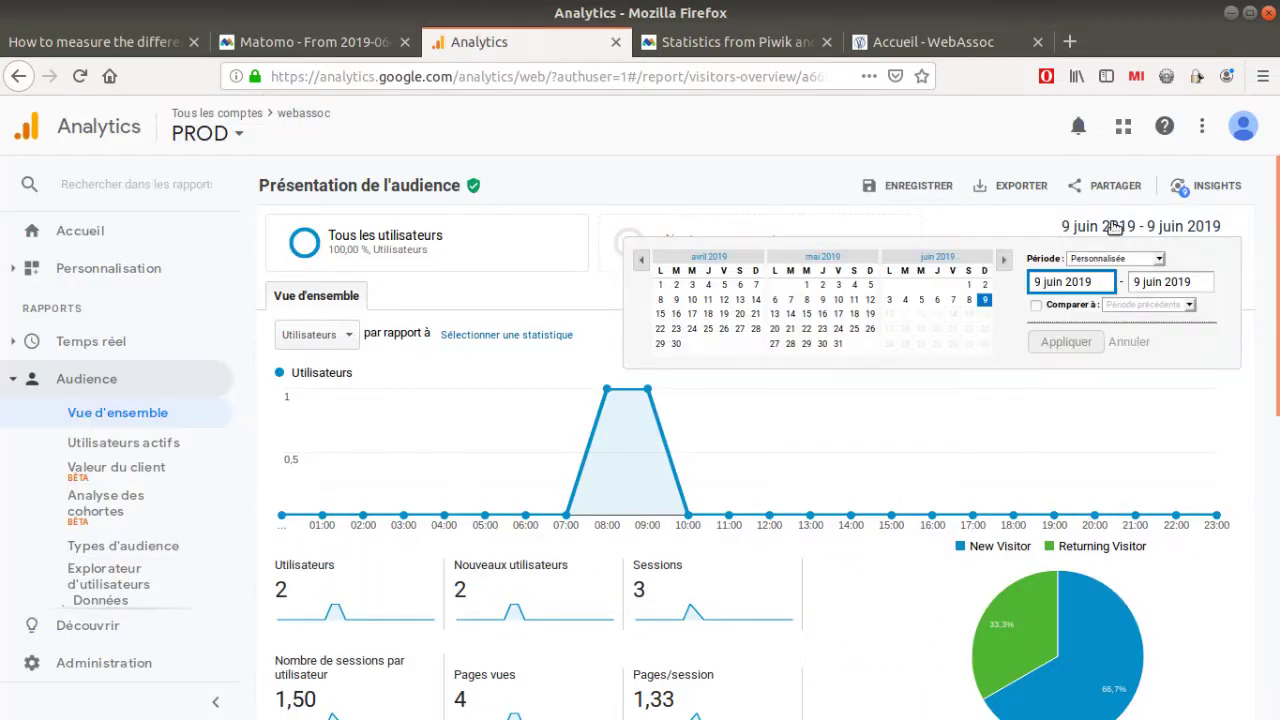
click(968, 285)
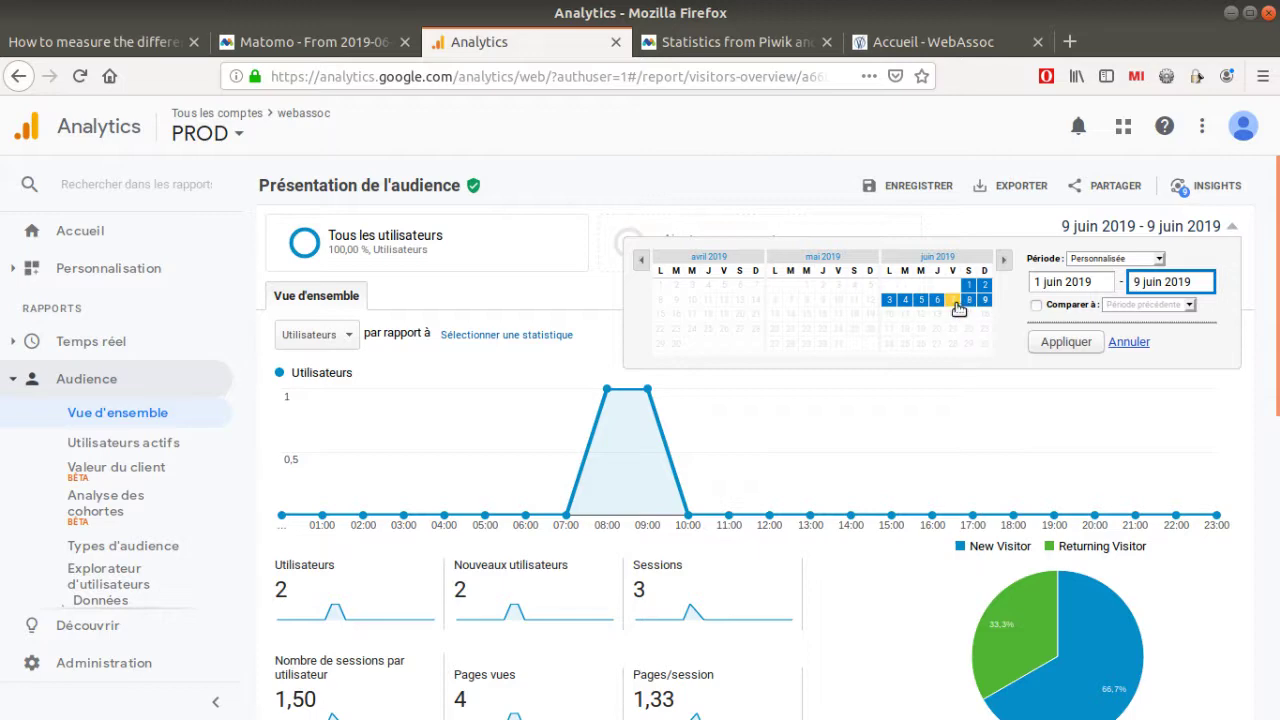
click(954, 300)
click(1062, 342)
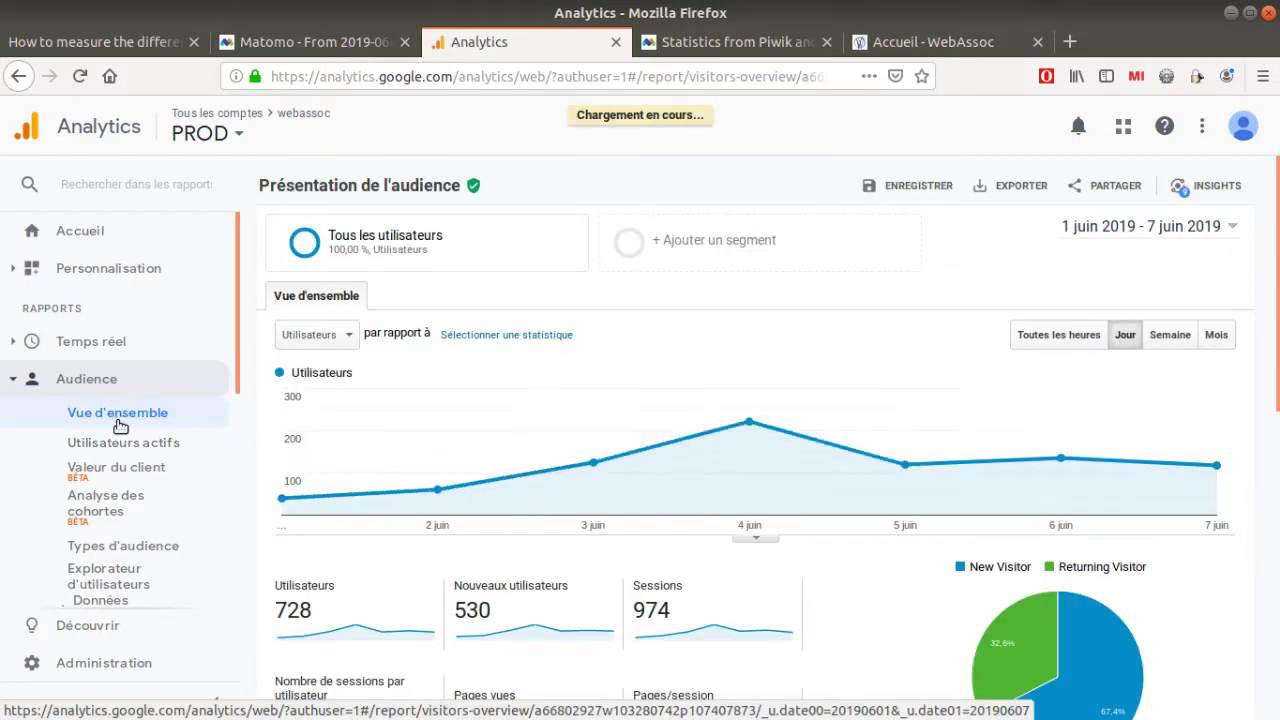
scroll(330, 440, down, 1)
scroll(330, 440, down, 1)
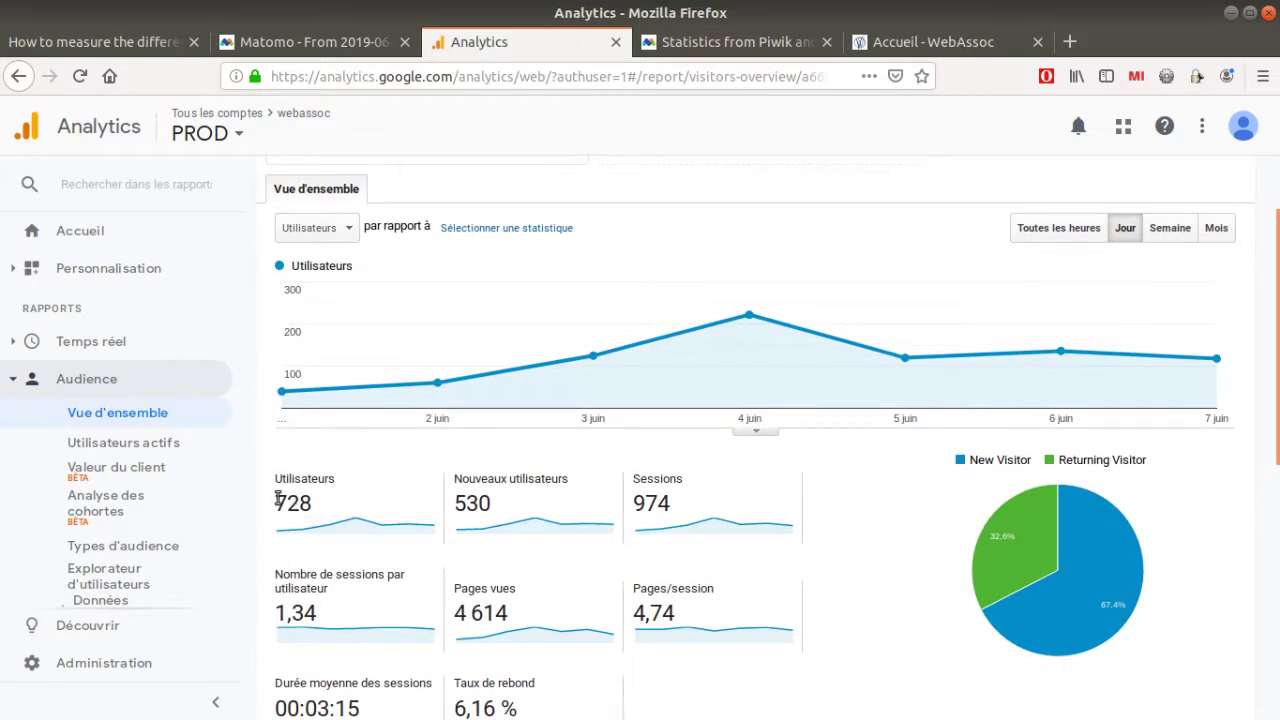
drag(636, 504, 672, 506)
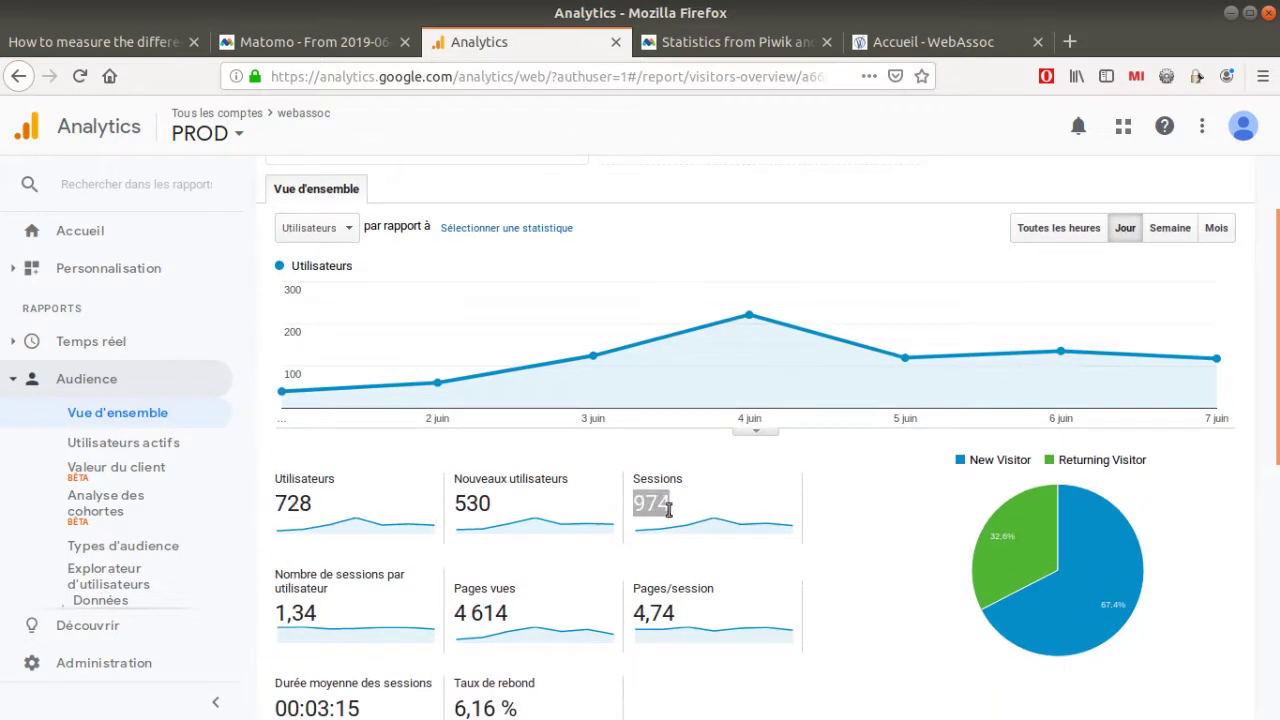
click(371, 42)
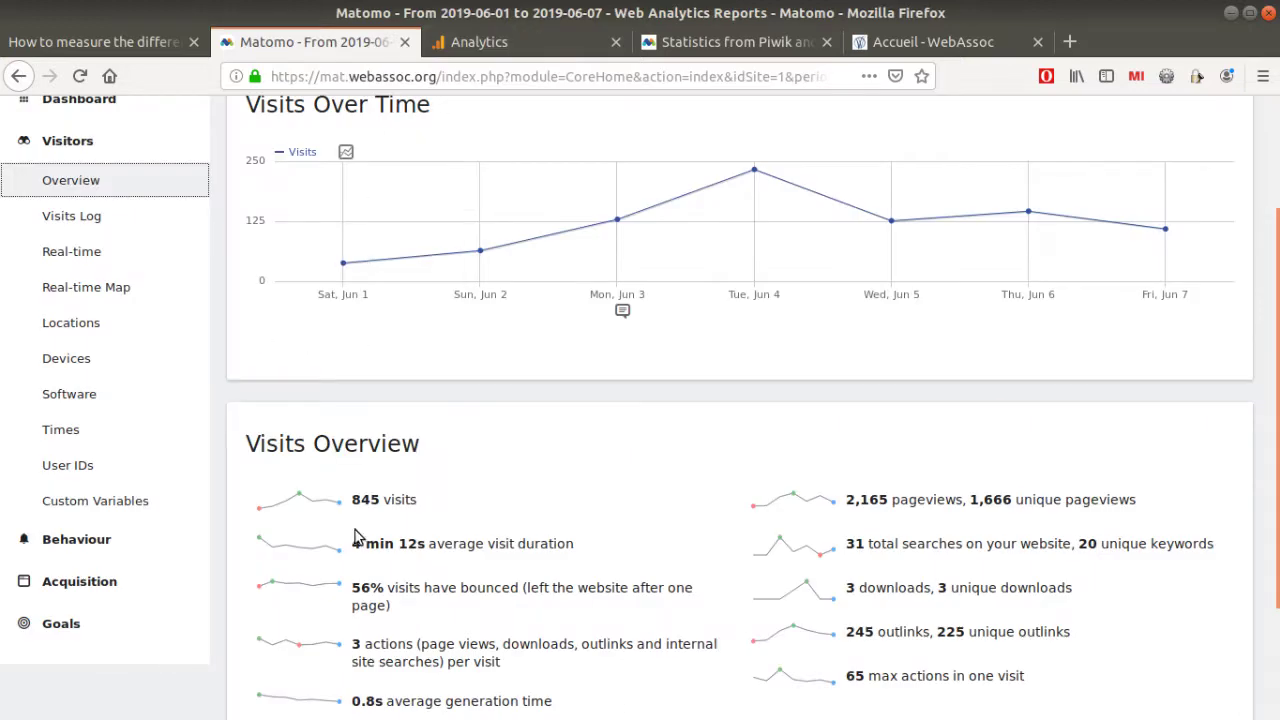
mouse_move(366, 499)
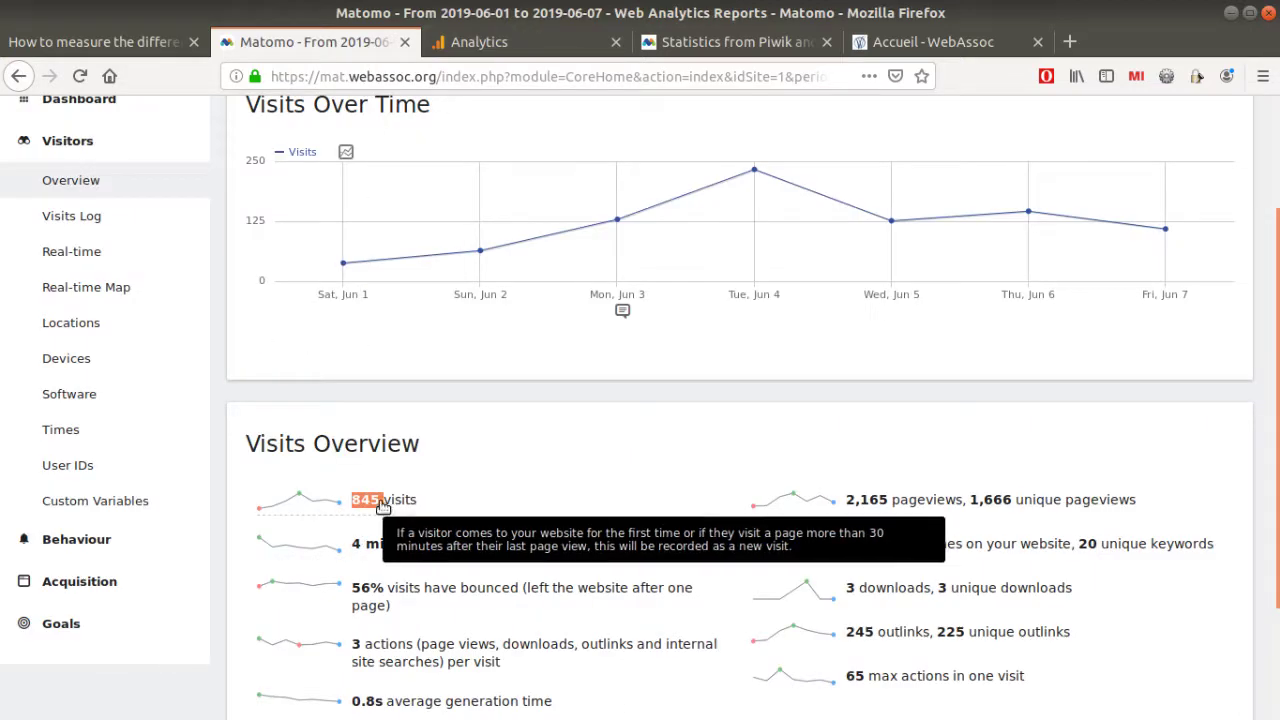
Mark Matomo's 845 visits and compare them with Google Analytics' 974 sessions before returning to the wiki.
click(372, 505)
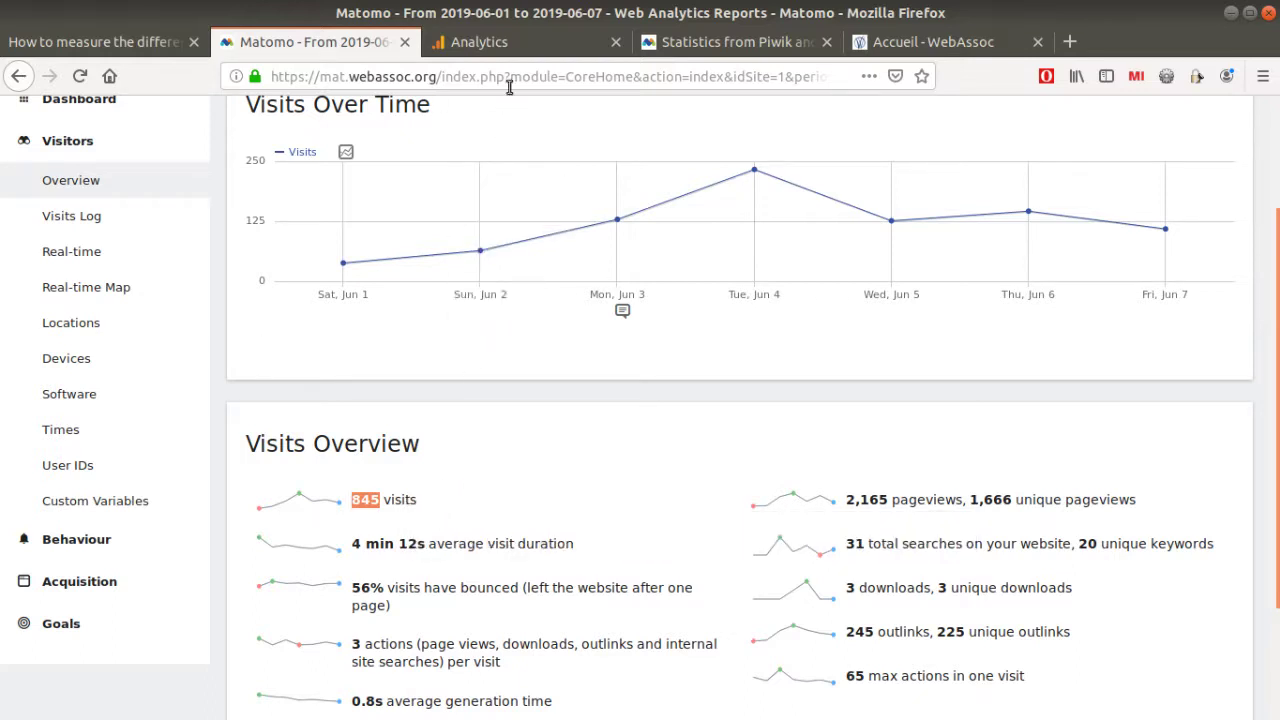
click(516, 50)
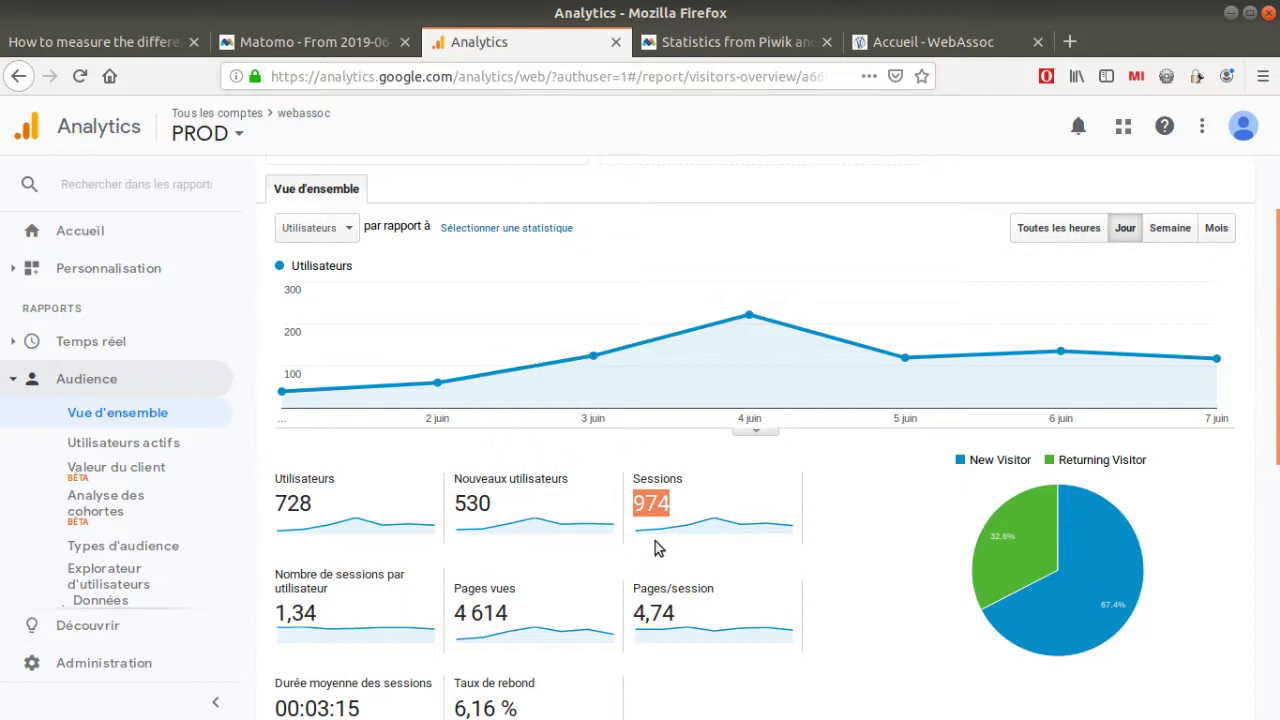
scroll(610, 524, down, 2)
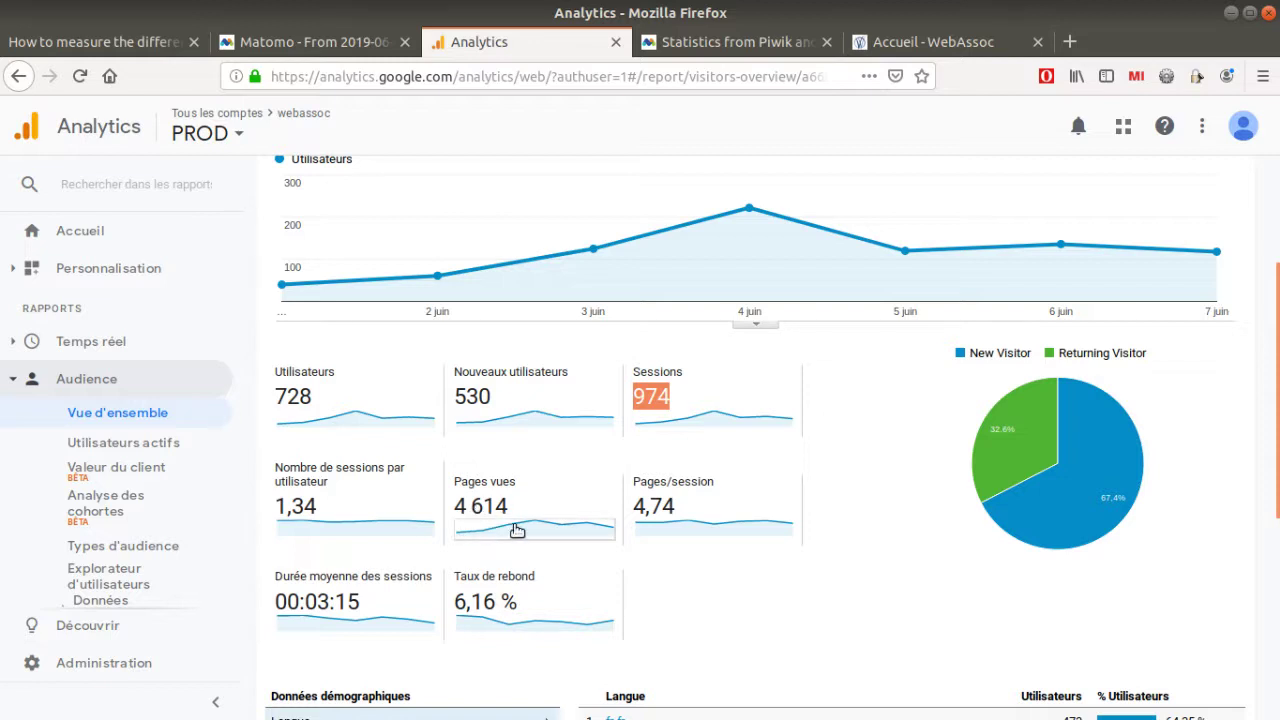
click(308, 42)
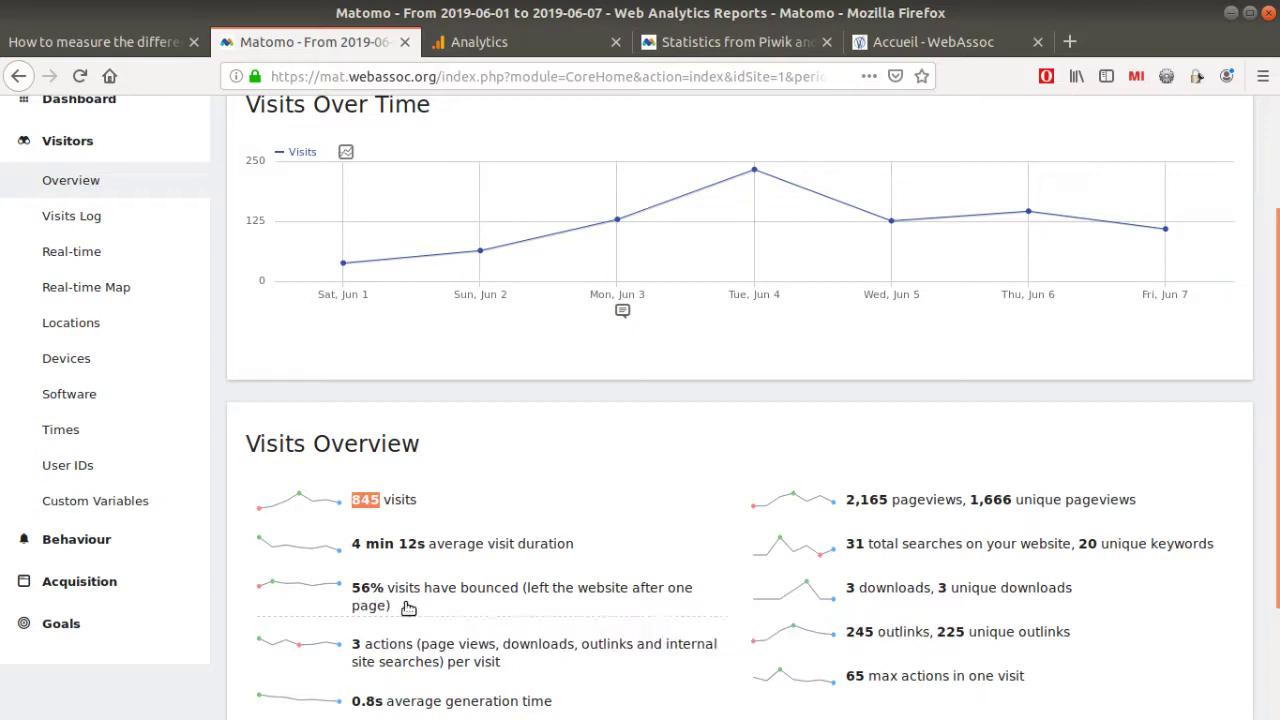
click(538, 55)
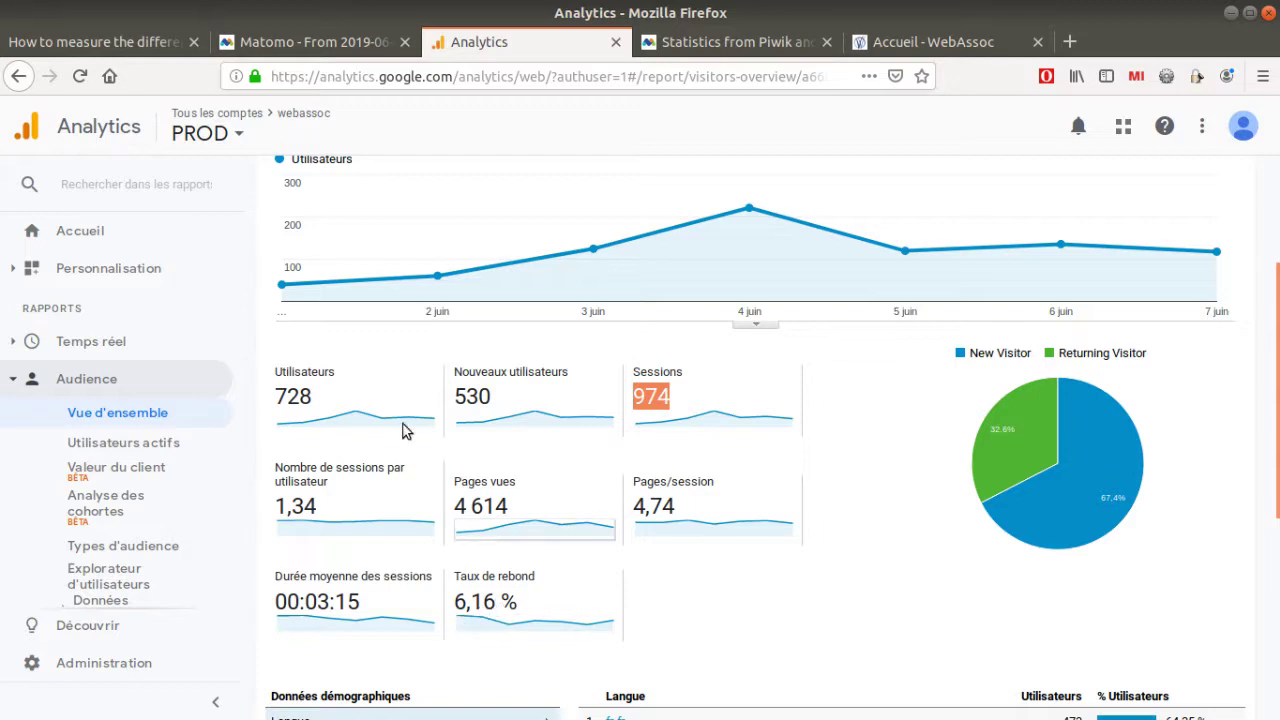
click(125, 42)
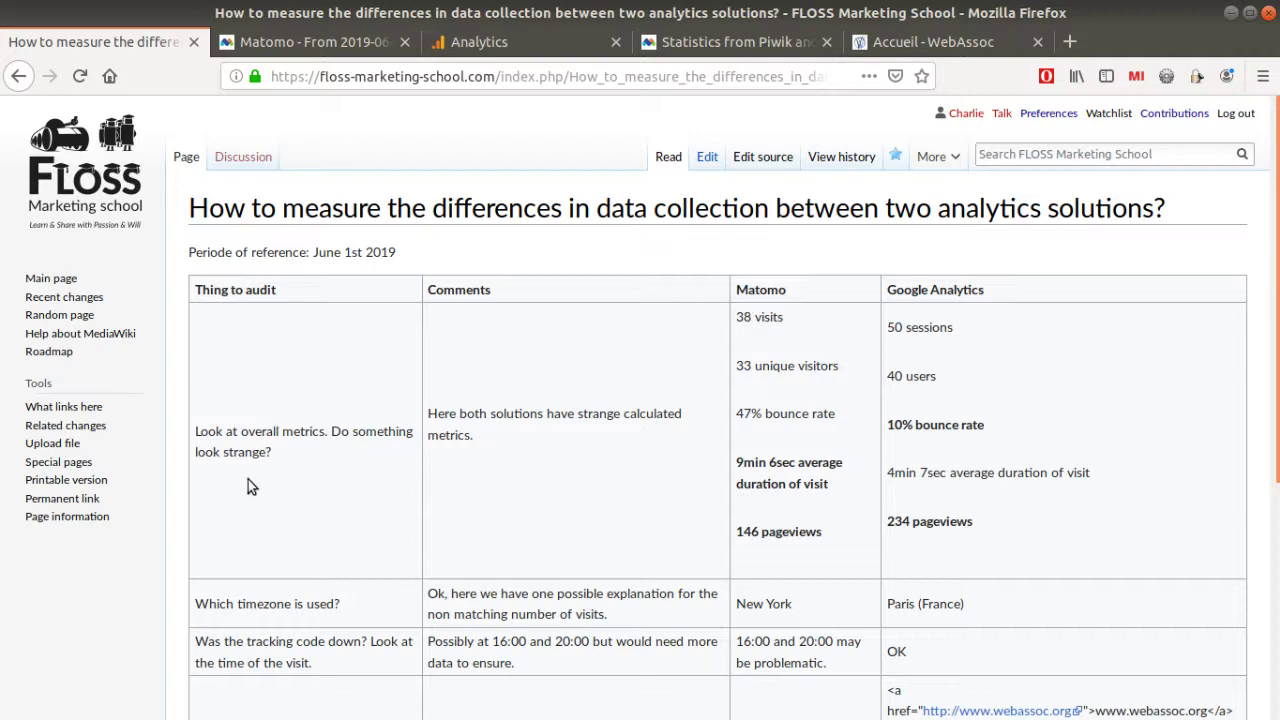
drag(272, 455, 213, 436)
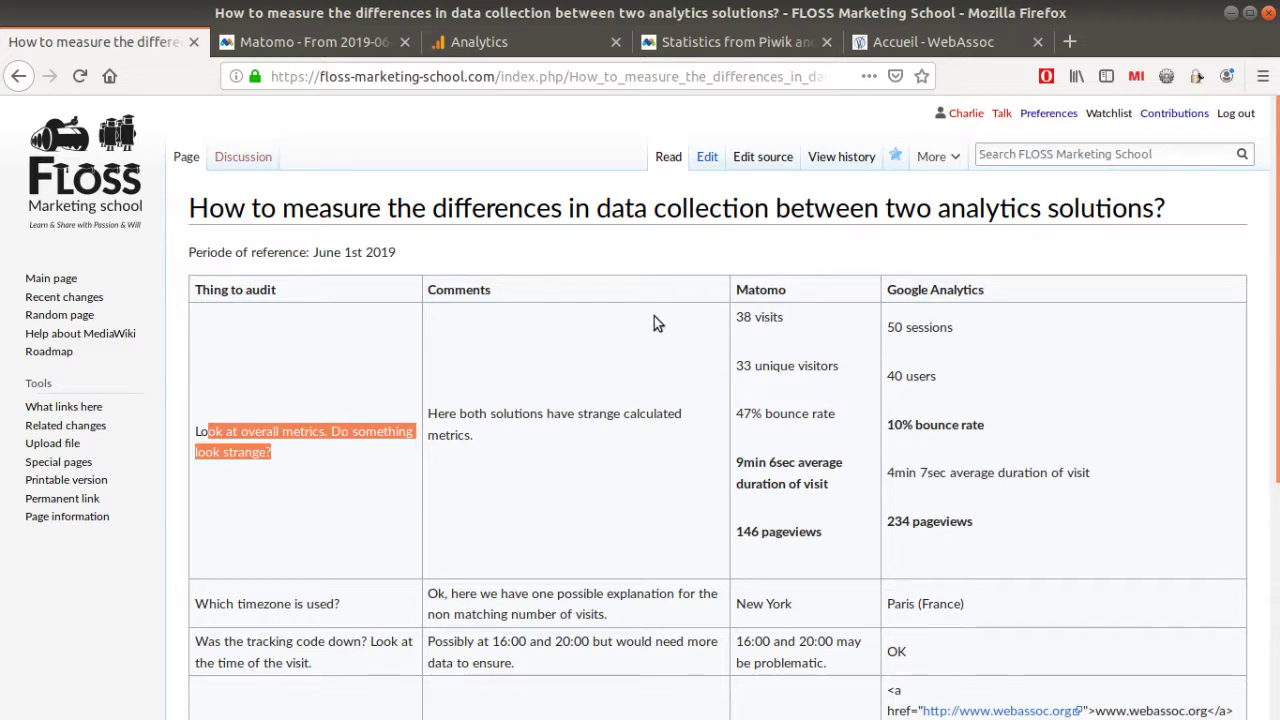
drag(311, 252, 405, 258)
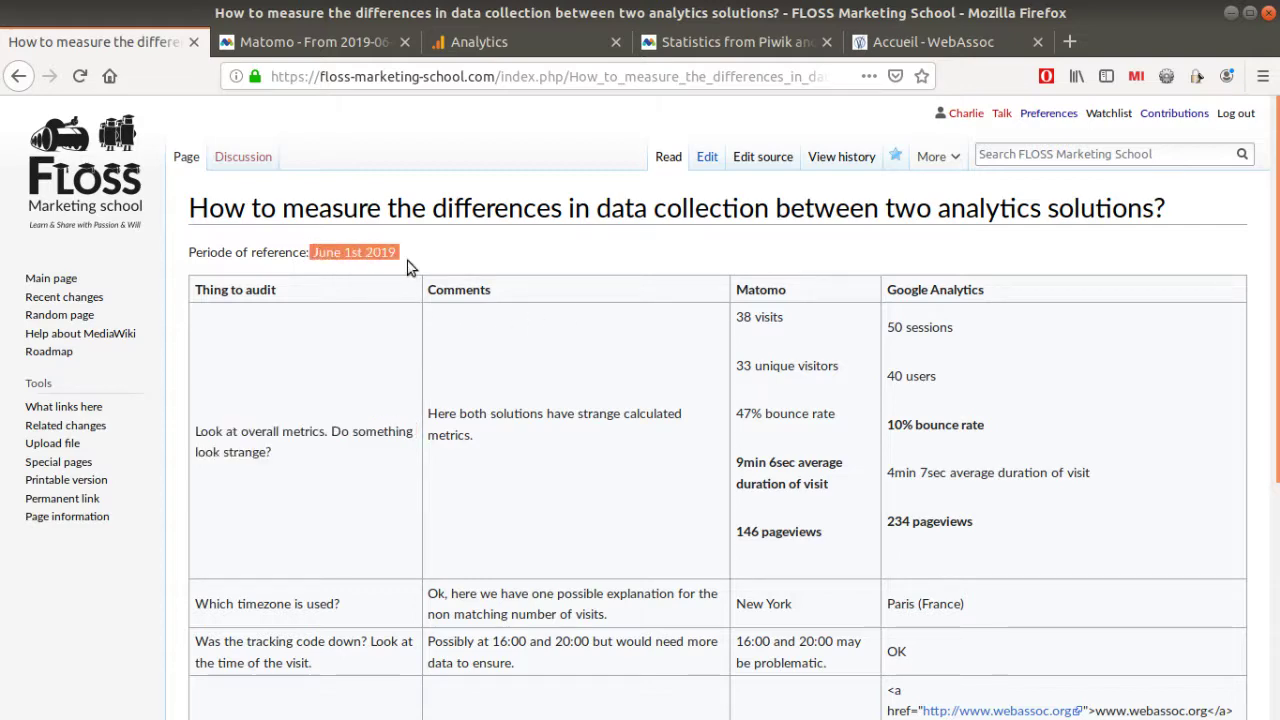
Set Matomo's period to the single day 2019-06-01, showing 38 visits and 146 pageviews.
click(370, 48)
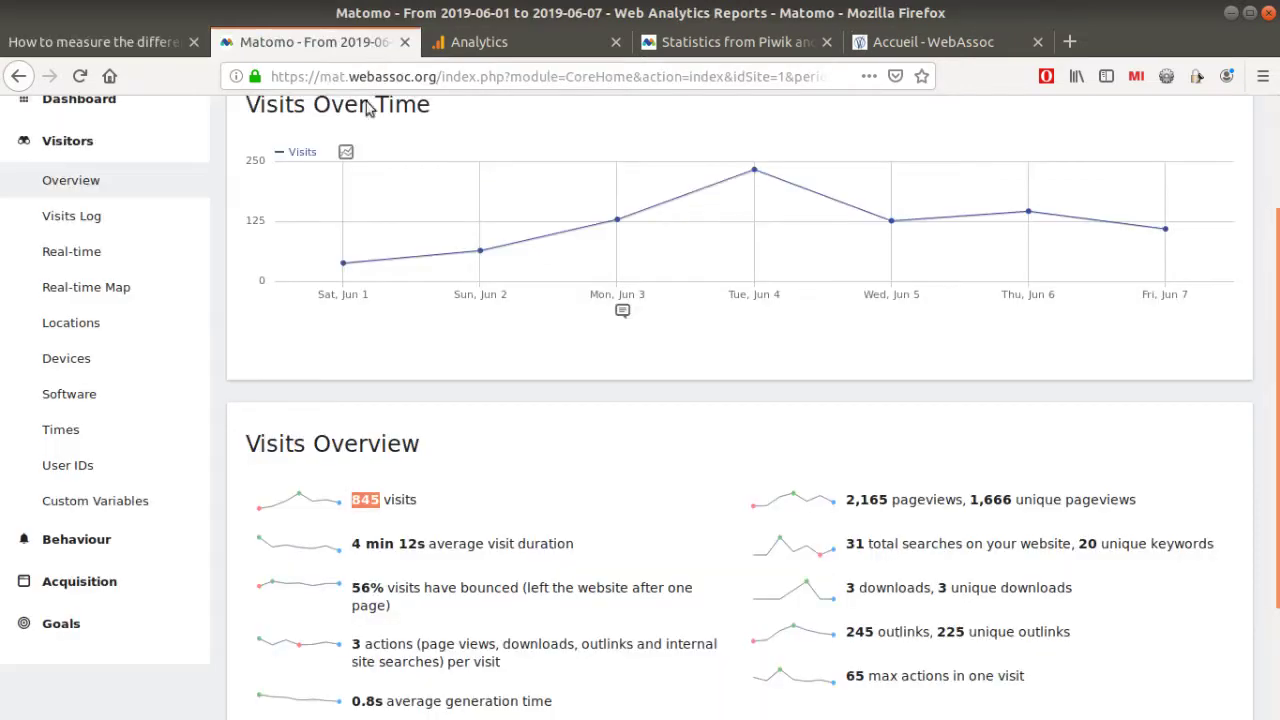
scroll(421, 326, up, 3)
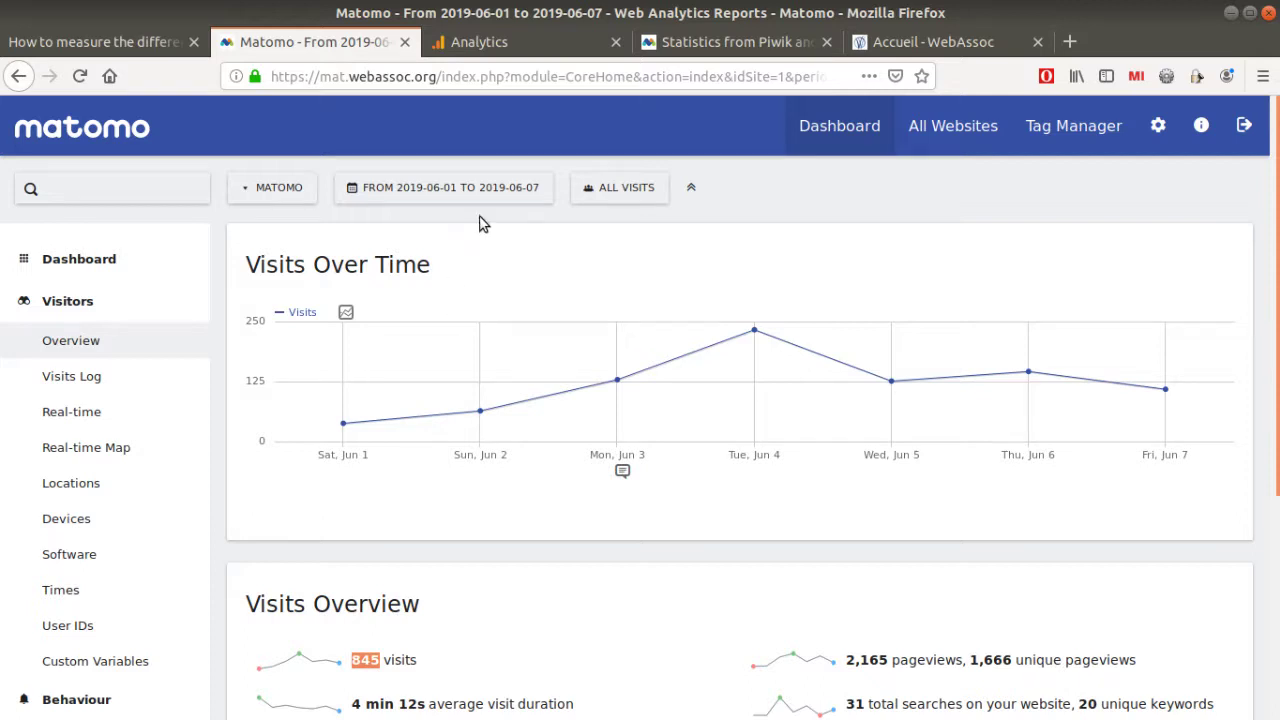
click(495, 190)
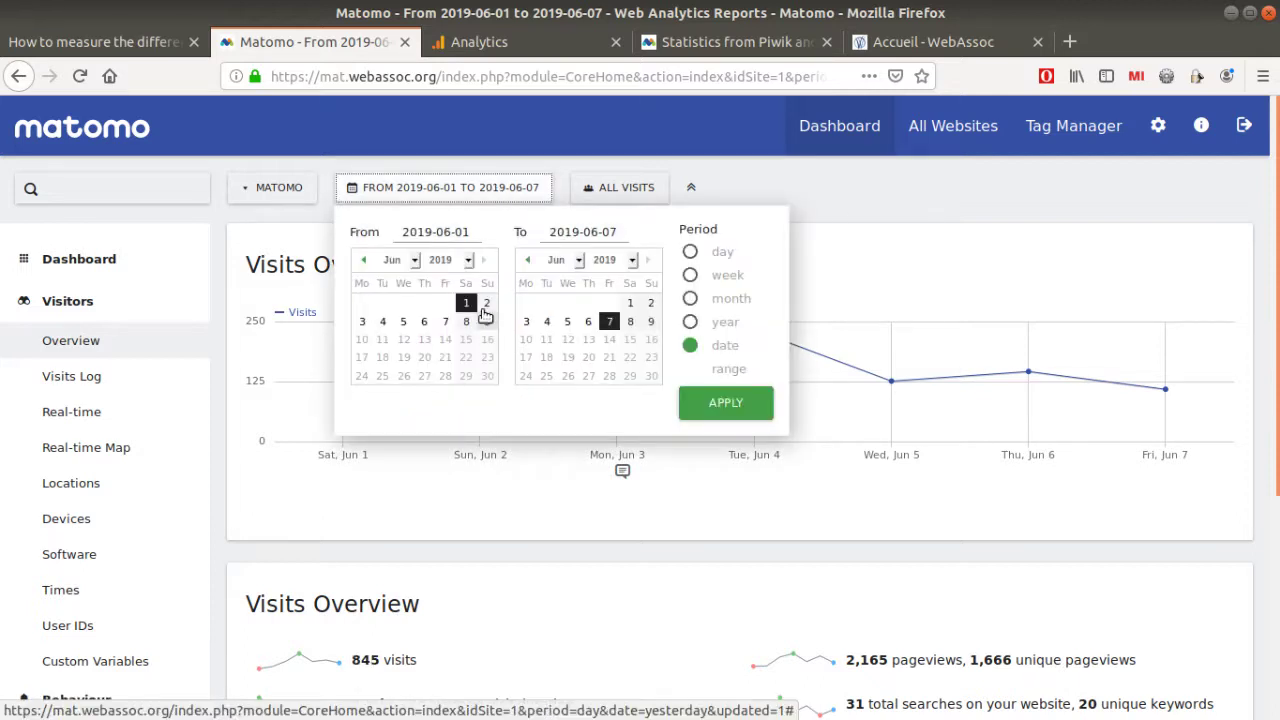
click(690, 251)
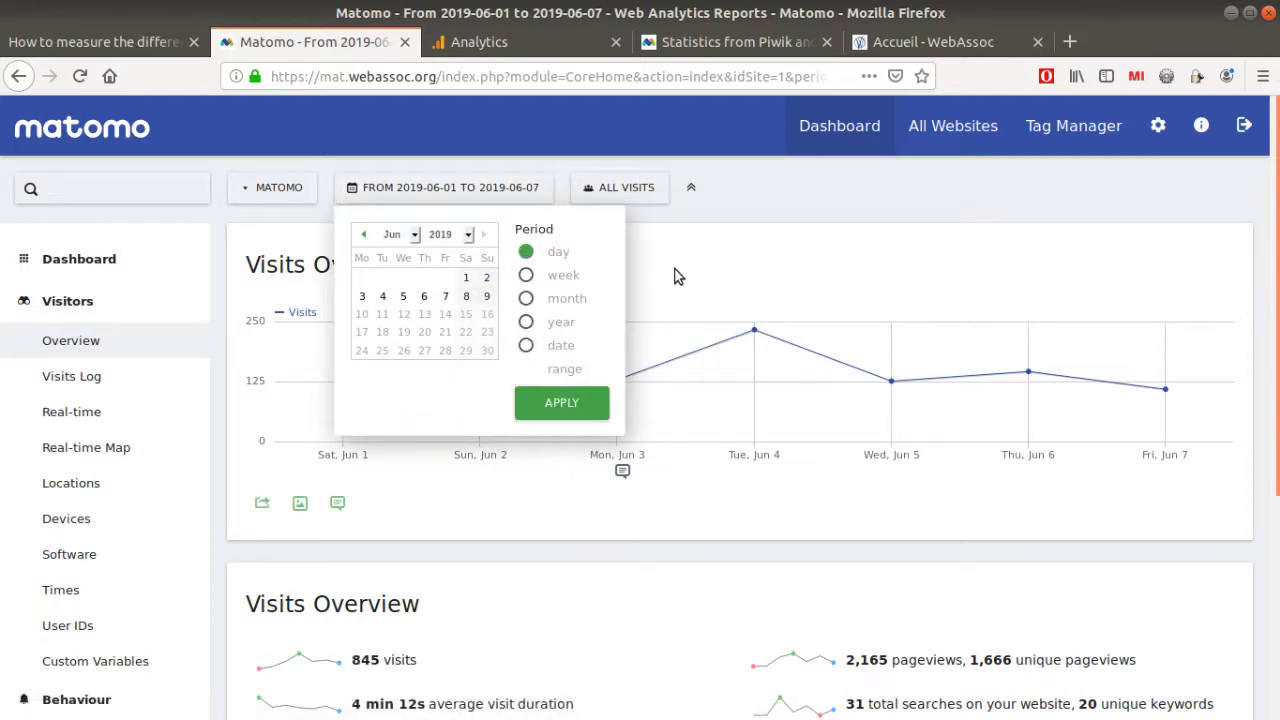
click(466, 280)
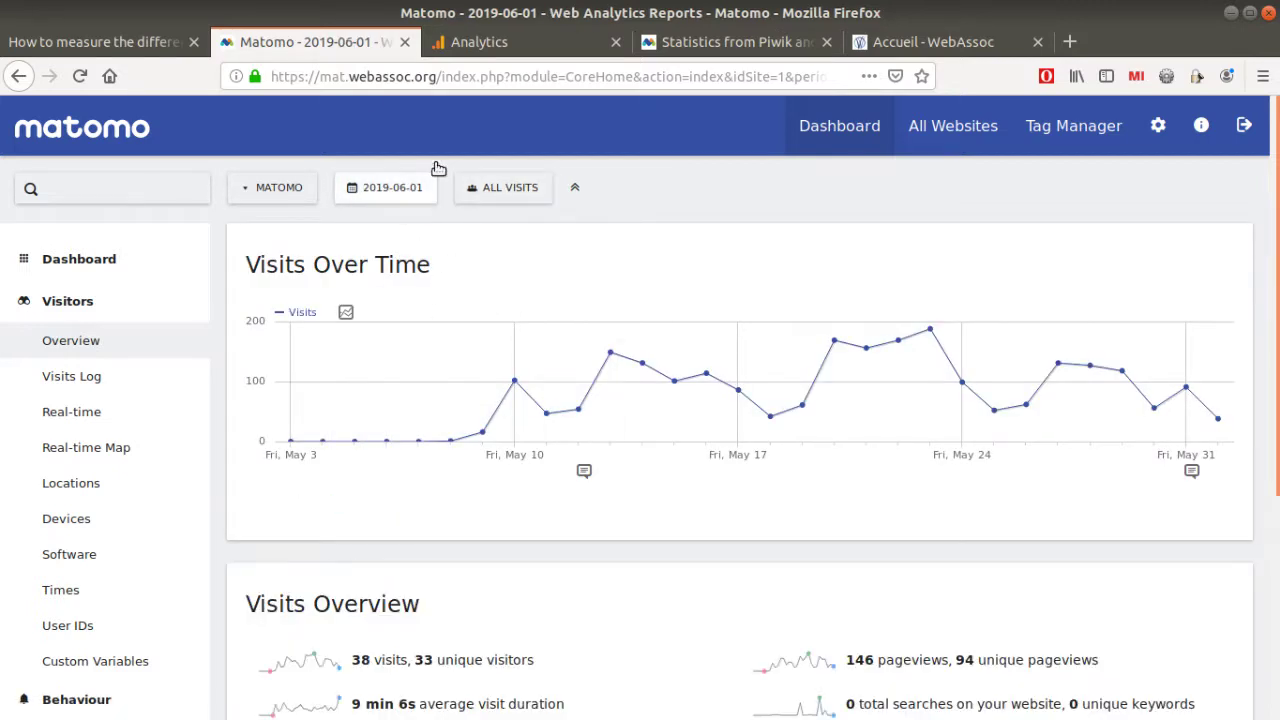
click(479, 50)
Narrow Google Analytics' overview to 1 June 2019 only, showing 50 sessions and 234 pageviews.
scroll(797, 310, up, 5)
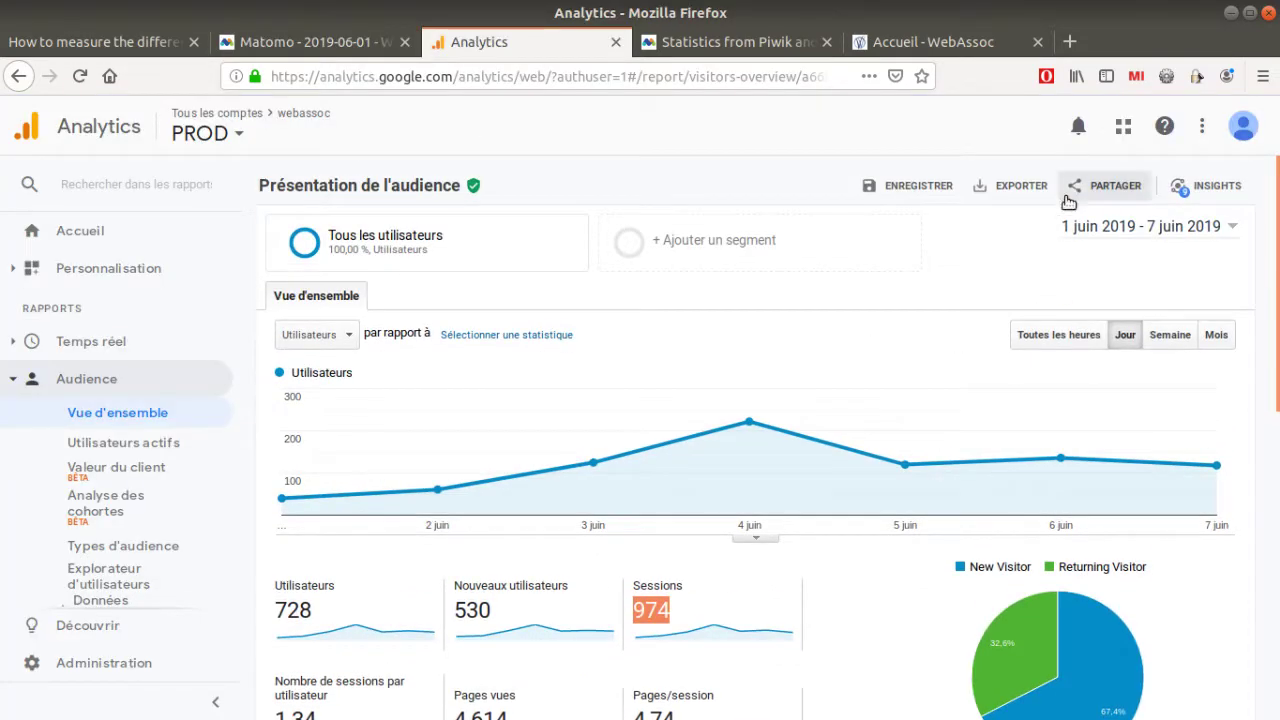
click(1077, 229)
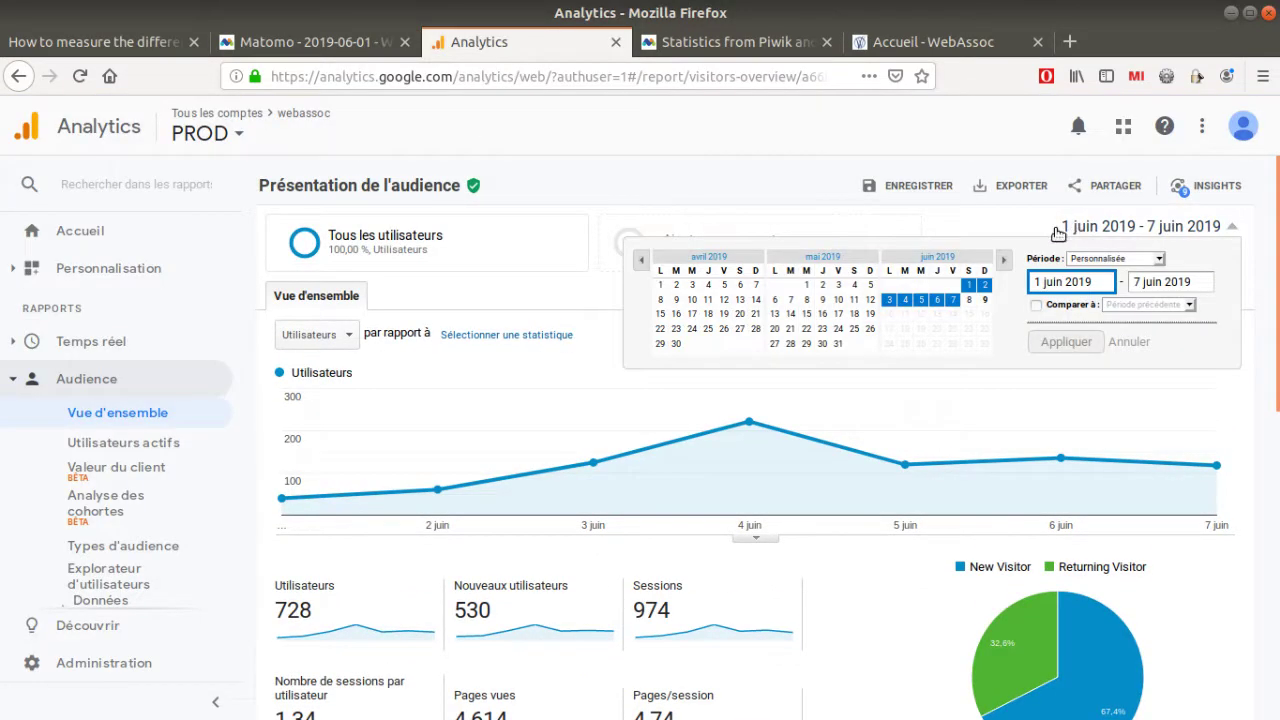
click(966, 285)
click(968, 285)
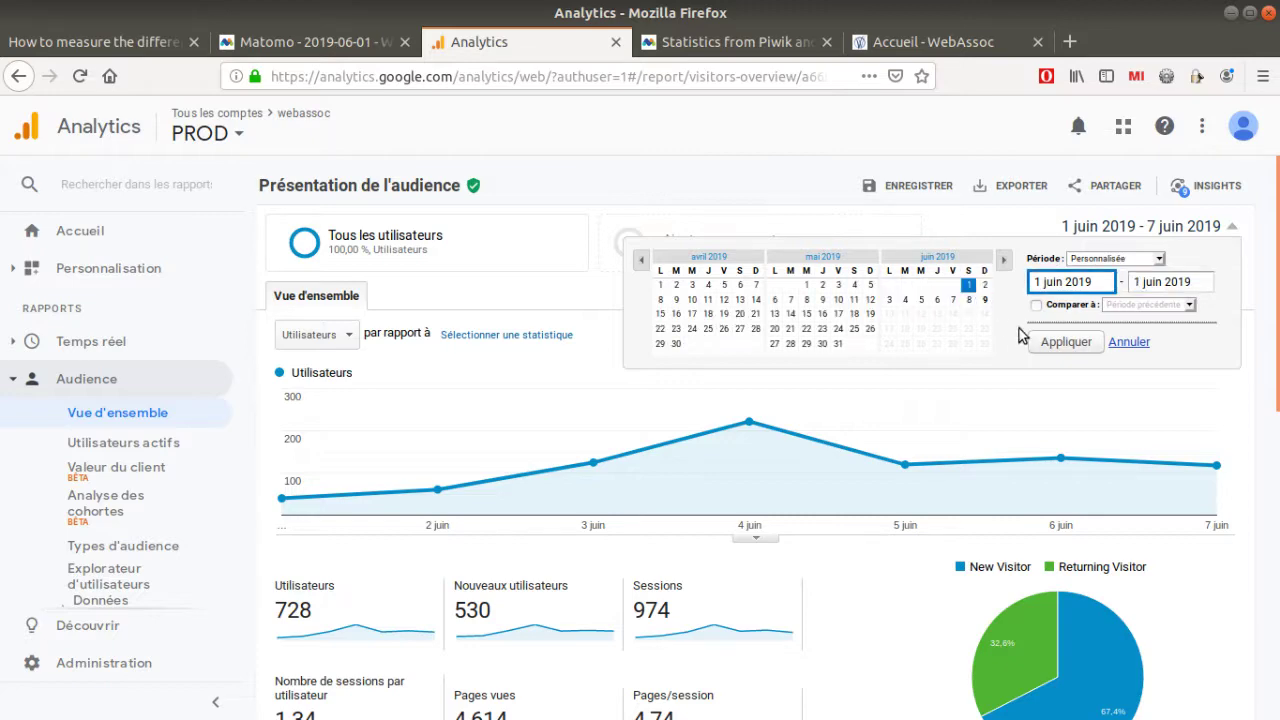
click(1055, 342)
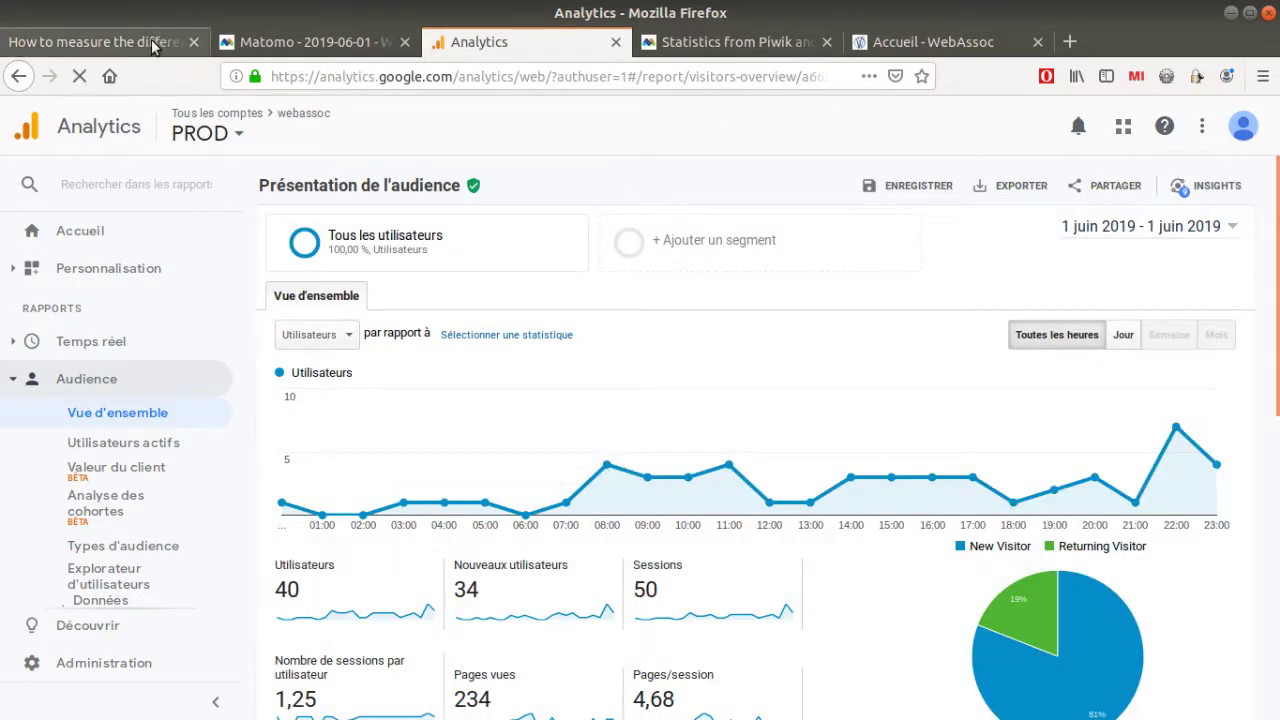
click(151, 39)
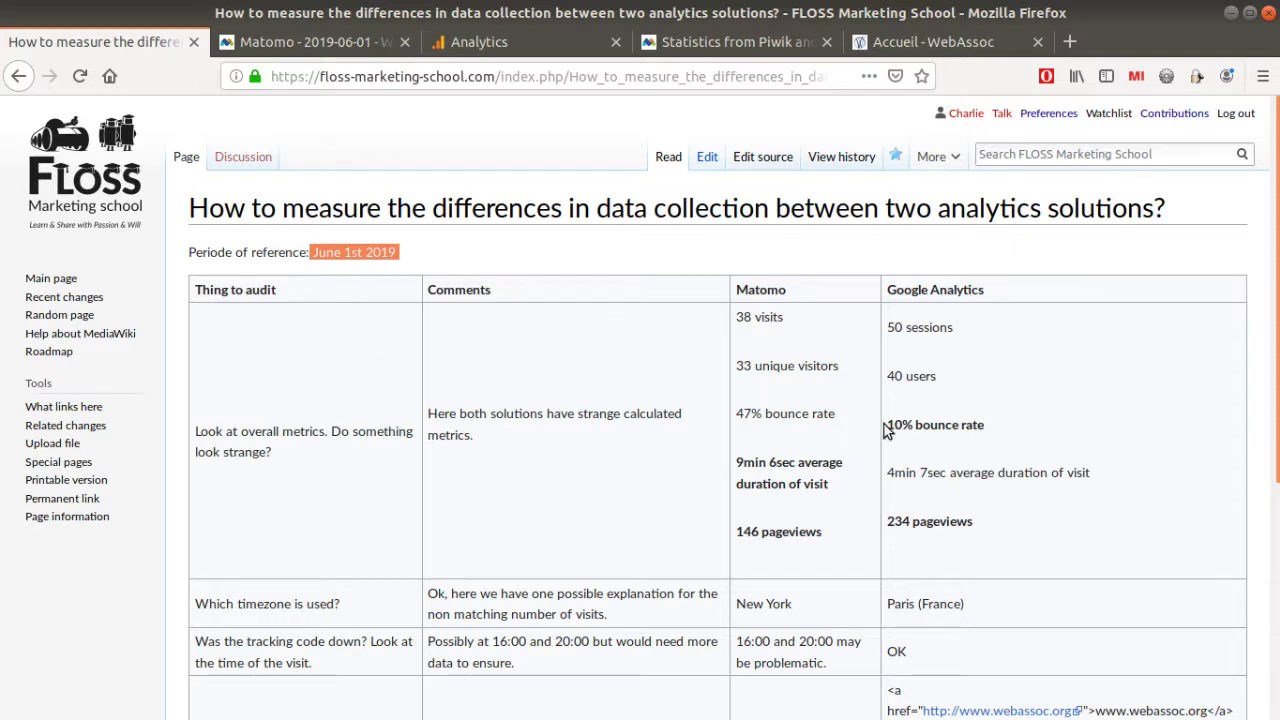
drag(887, 424, 981, 432)
scroll(930, 453, down, 1)
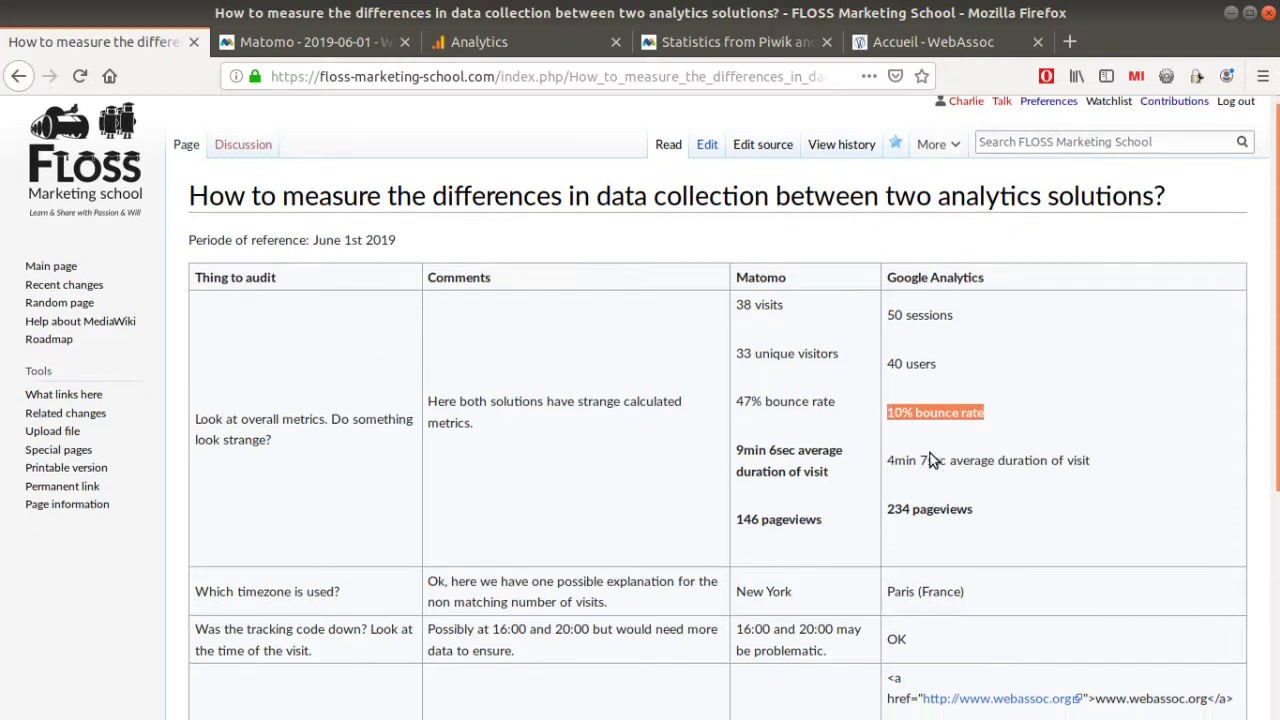
drag(887, 237, 963, 238)
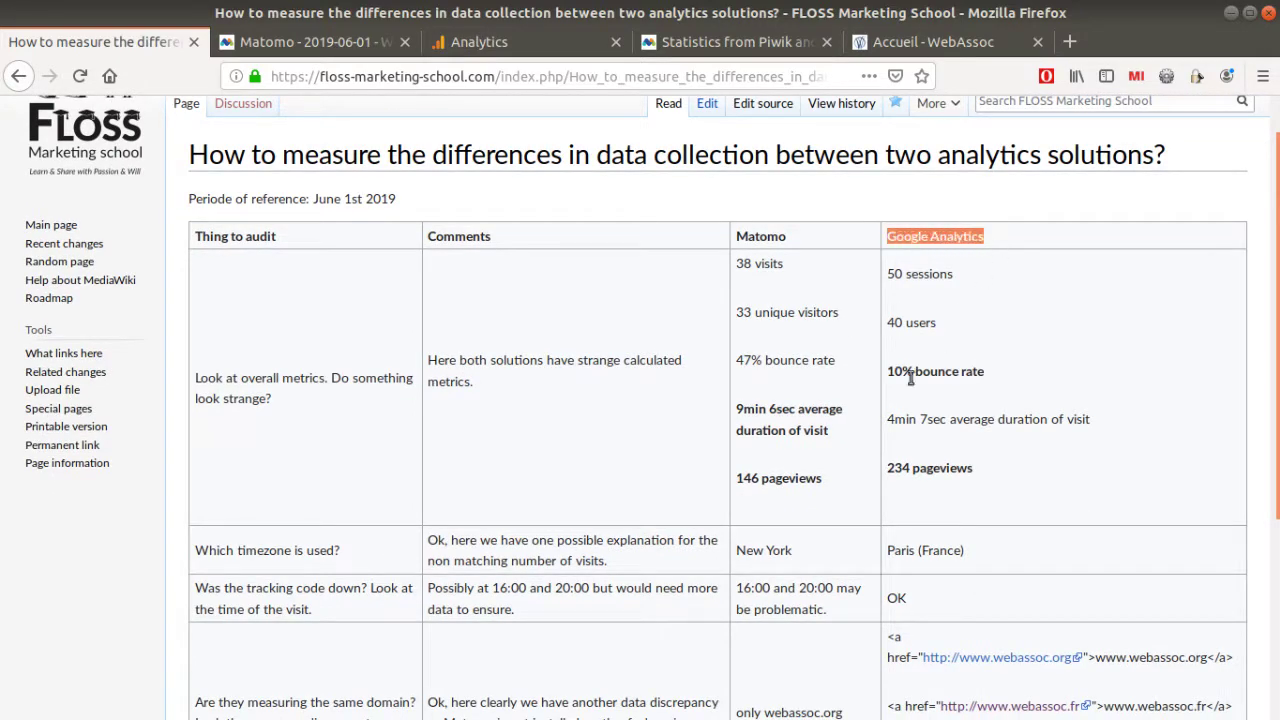
drag(738, 408, 834, 423)
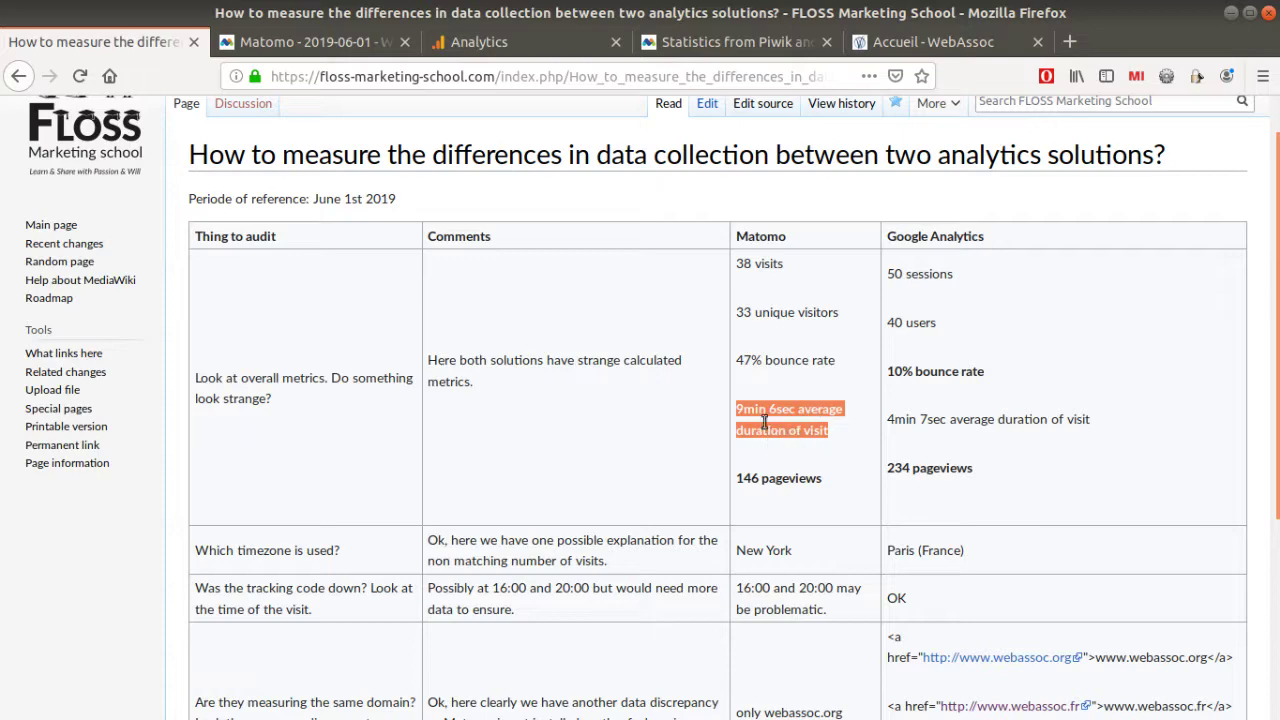
key(ctrl+Tab)
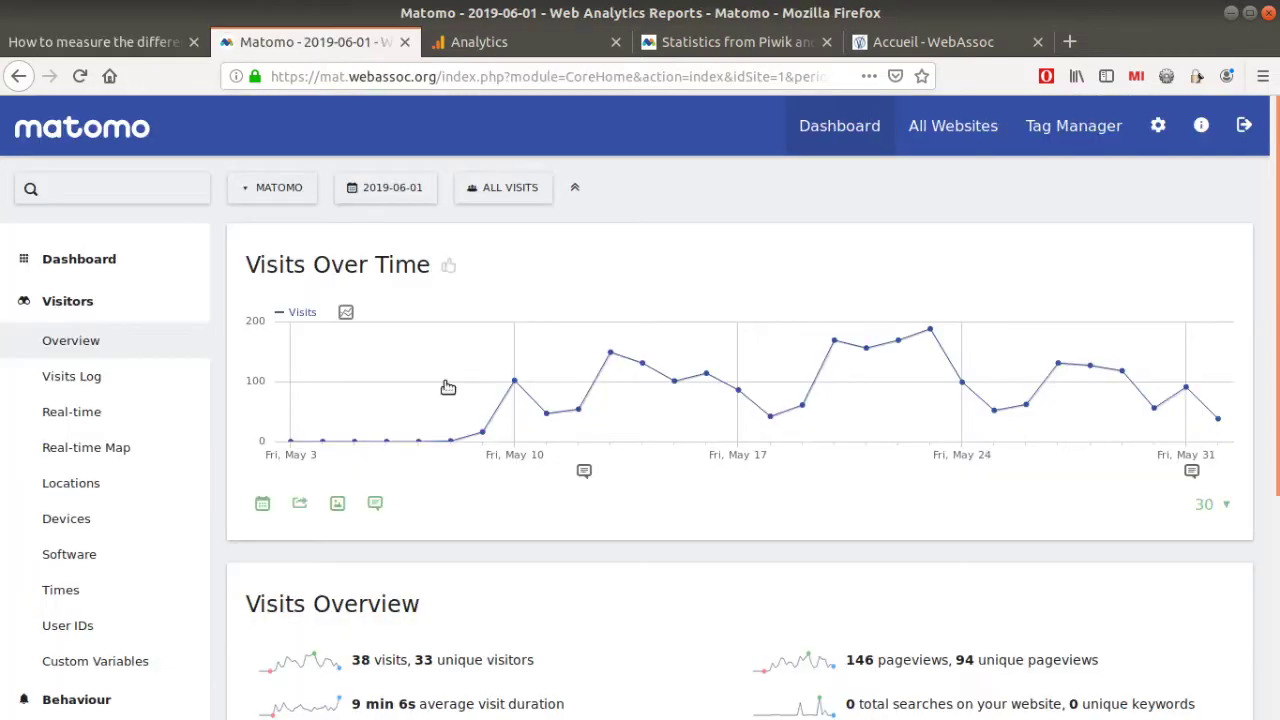
scroll(366, 455, down, 5)
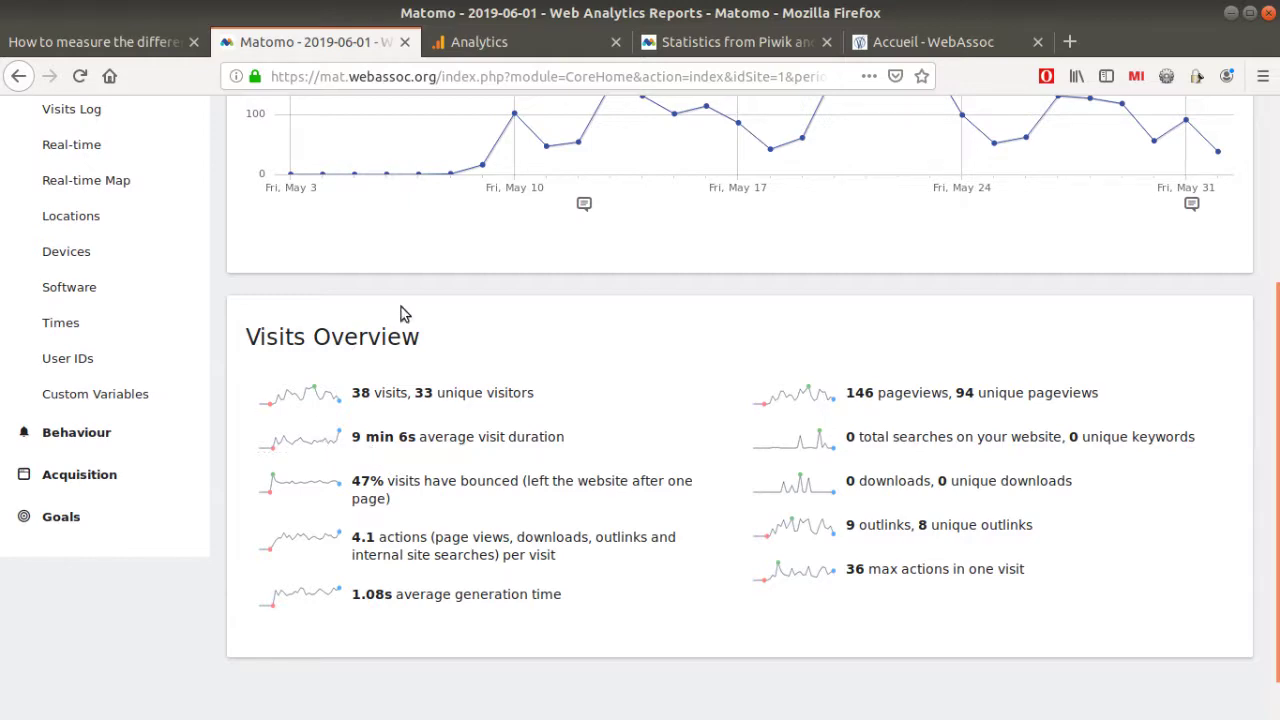
click(150, 42)
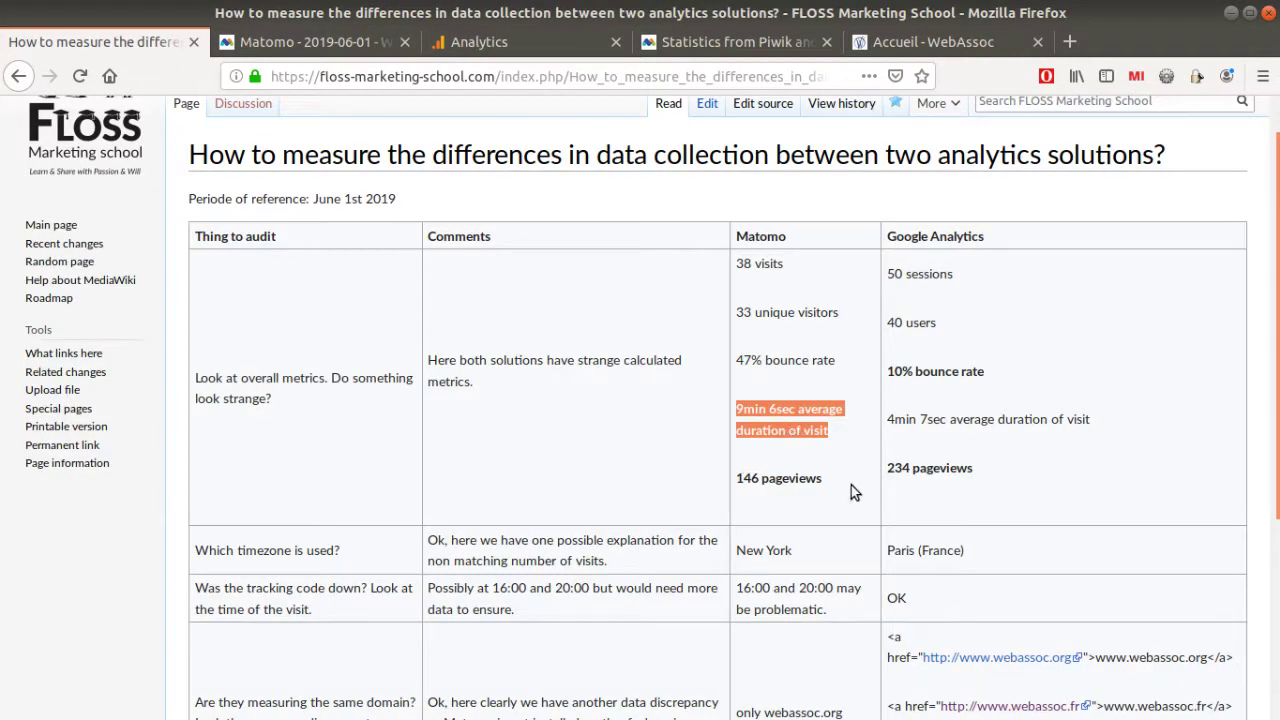
drag(818, 479, 735, 479)
drag(886, 468, 932, 470)
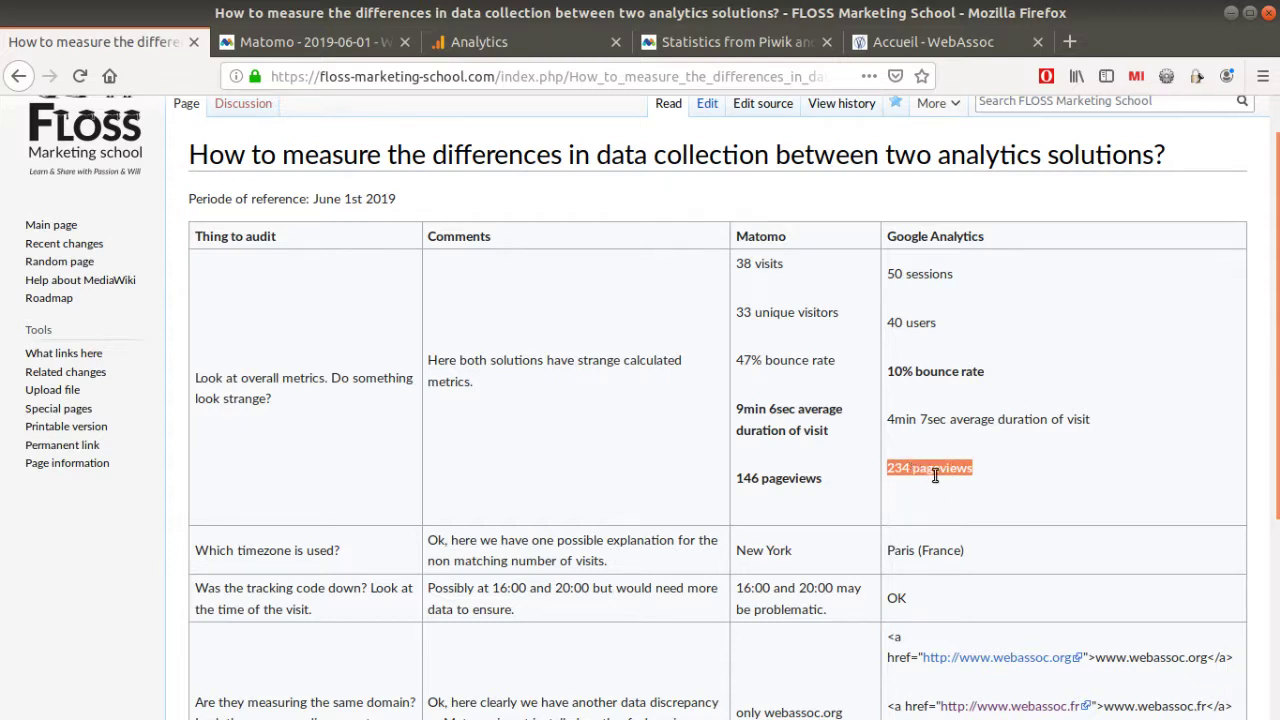
drag(819, 479, 740, 481)
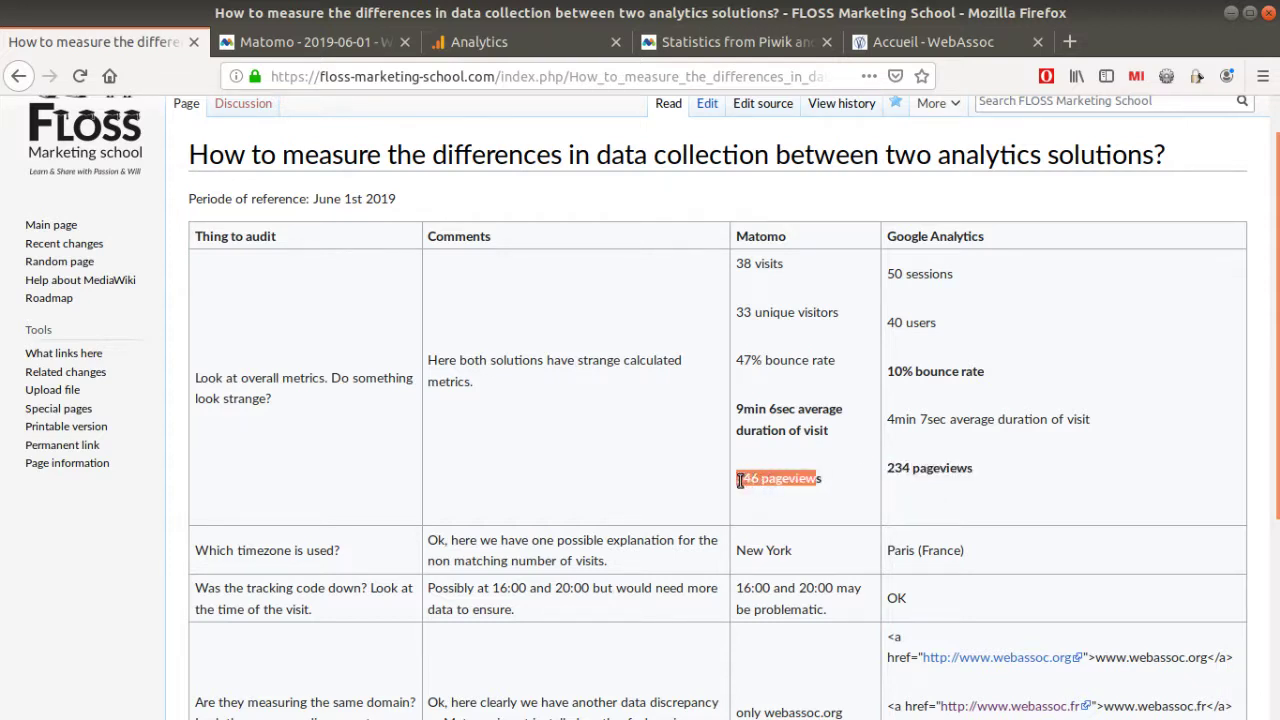
click(812, 480)
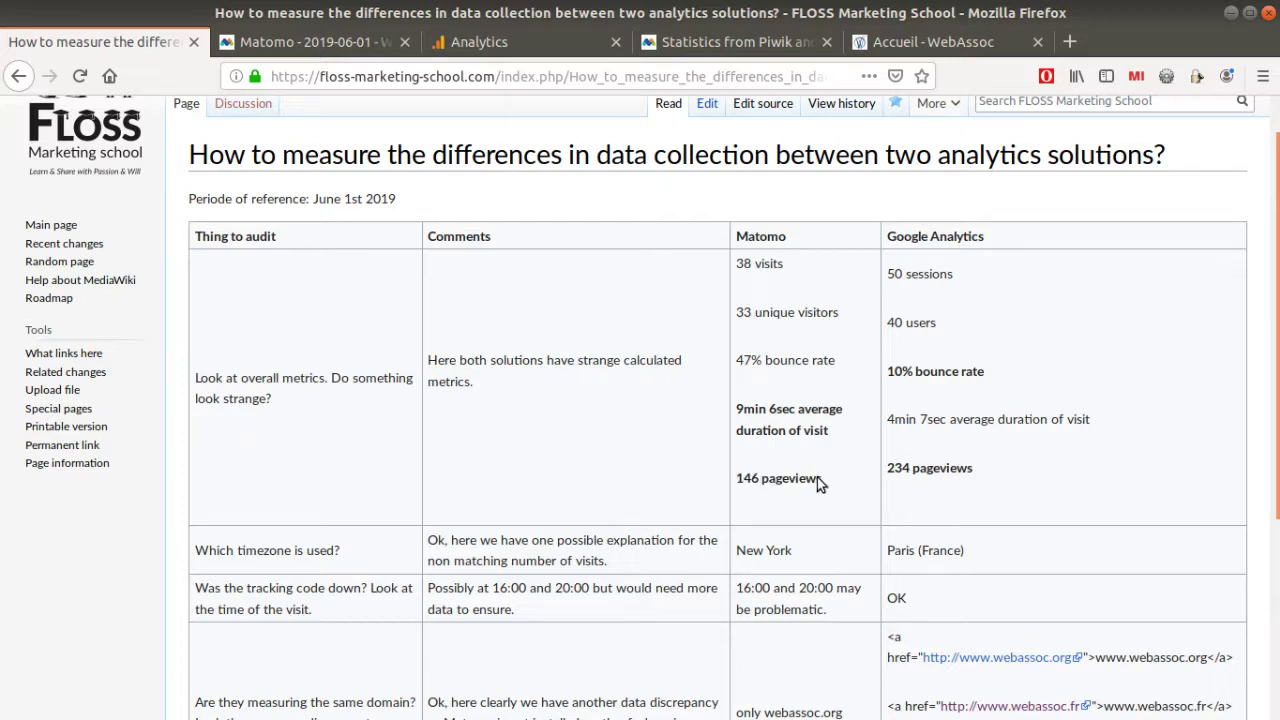
drag(806, 479, 746, 494)
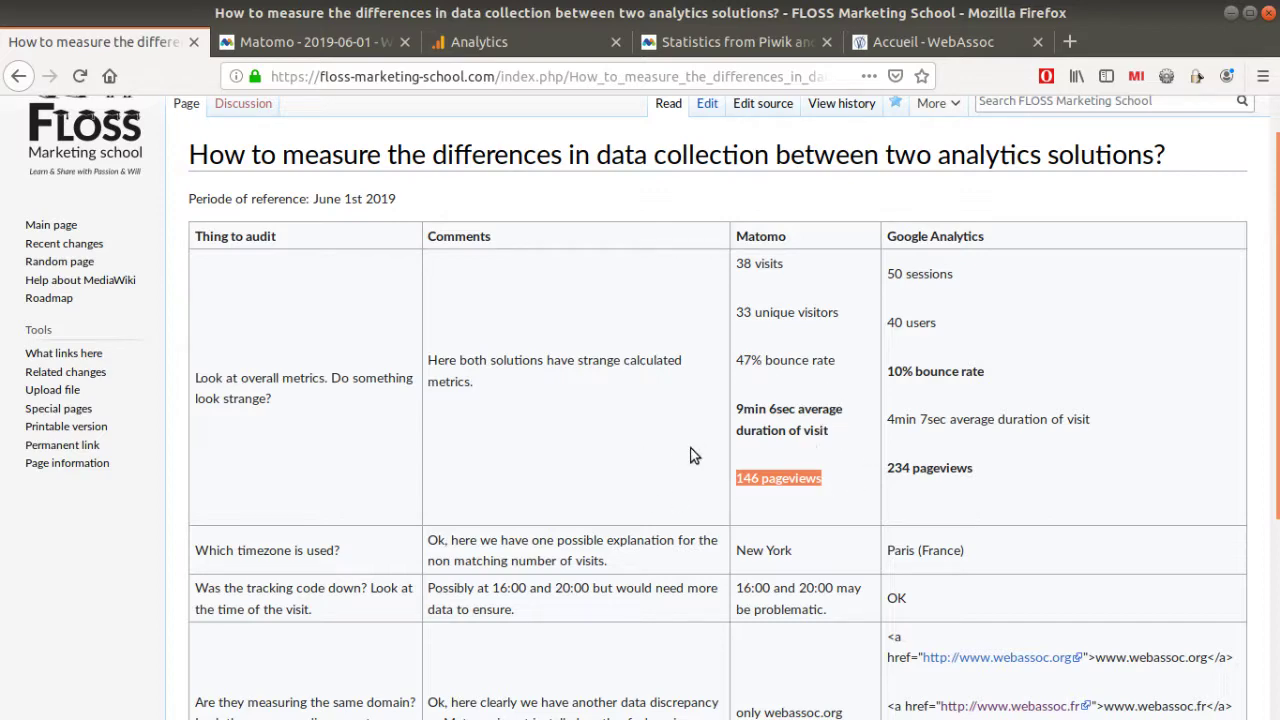
scroll(690, 455, down, 3)
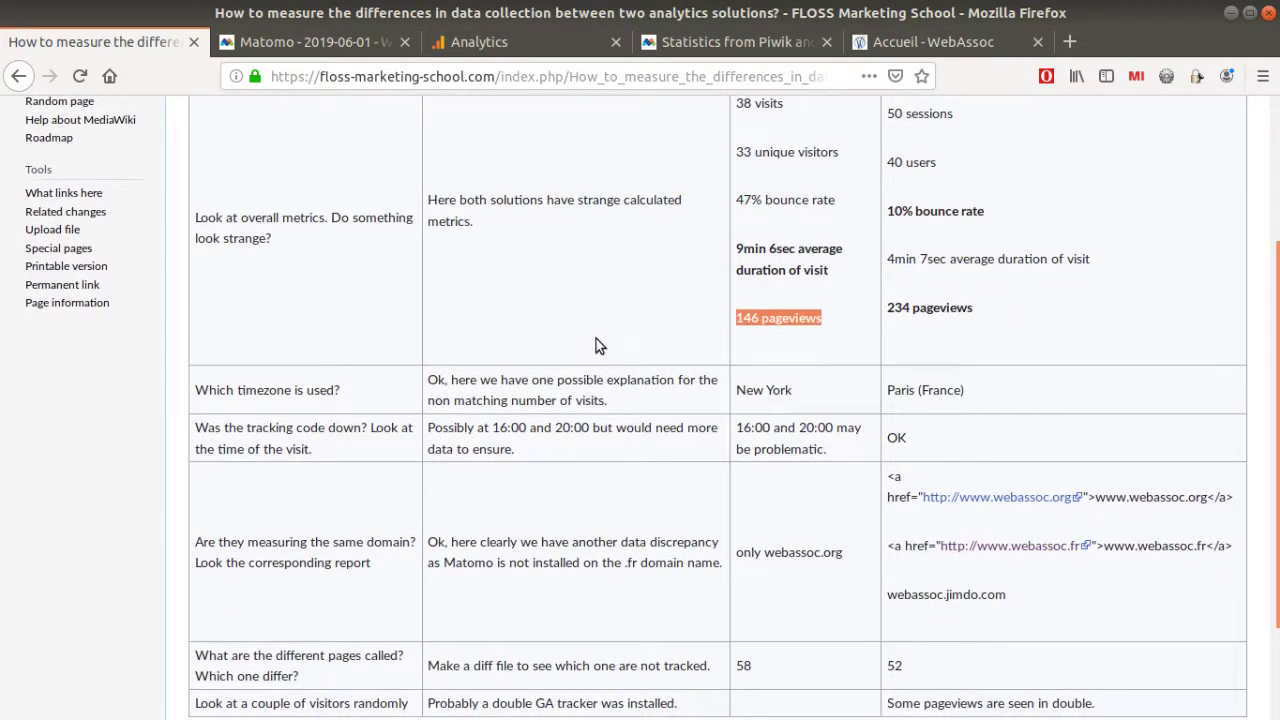
Mark the wiki's 'Which timezone is used?' question and open Matomo's administration settings.
drag(340, 391, 196, 393)
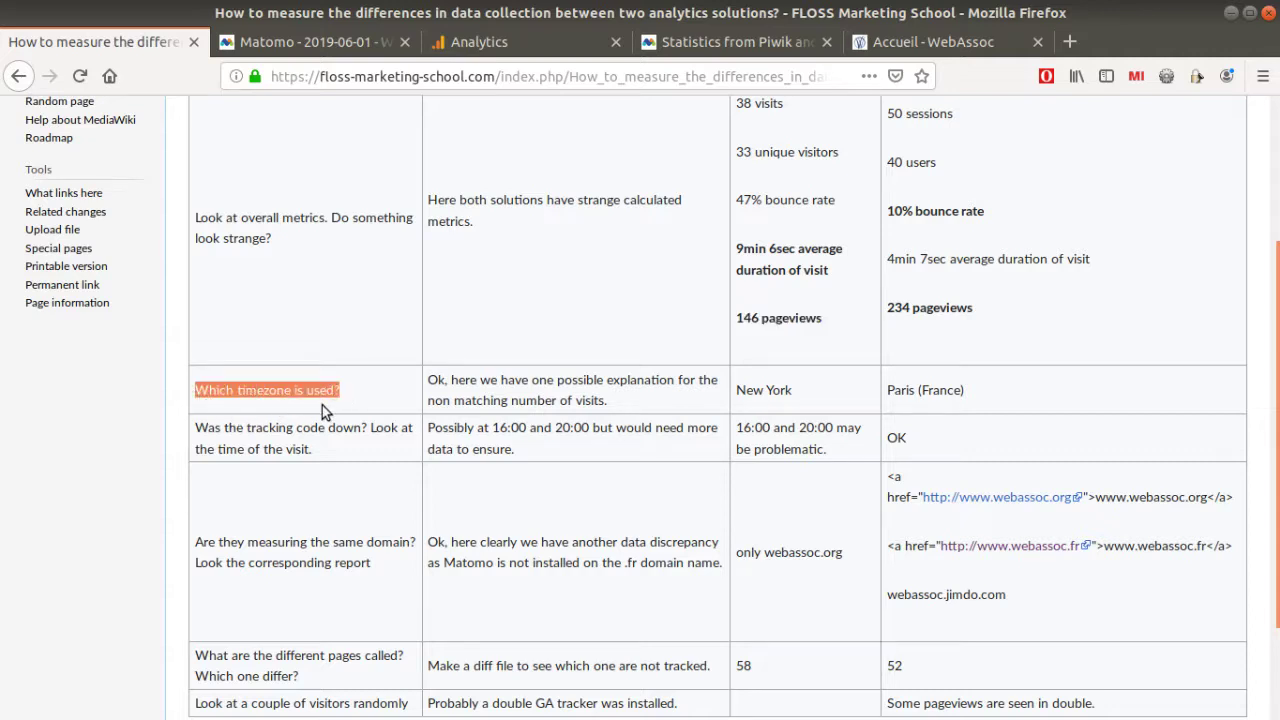
click(310, 42)
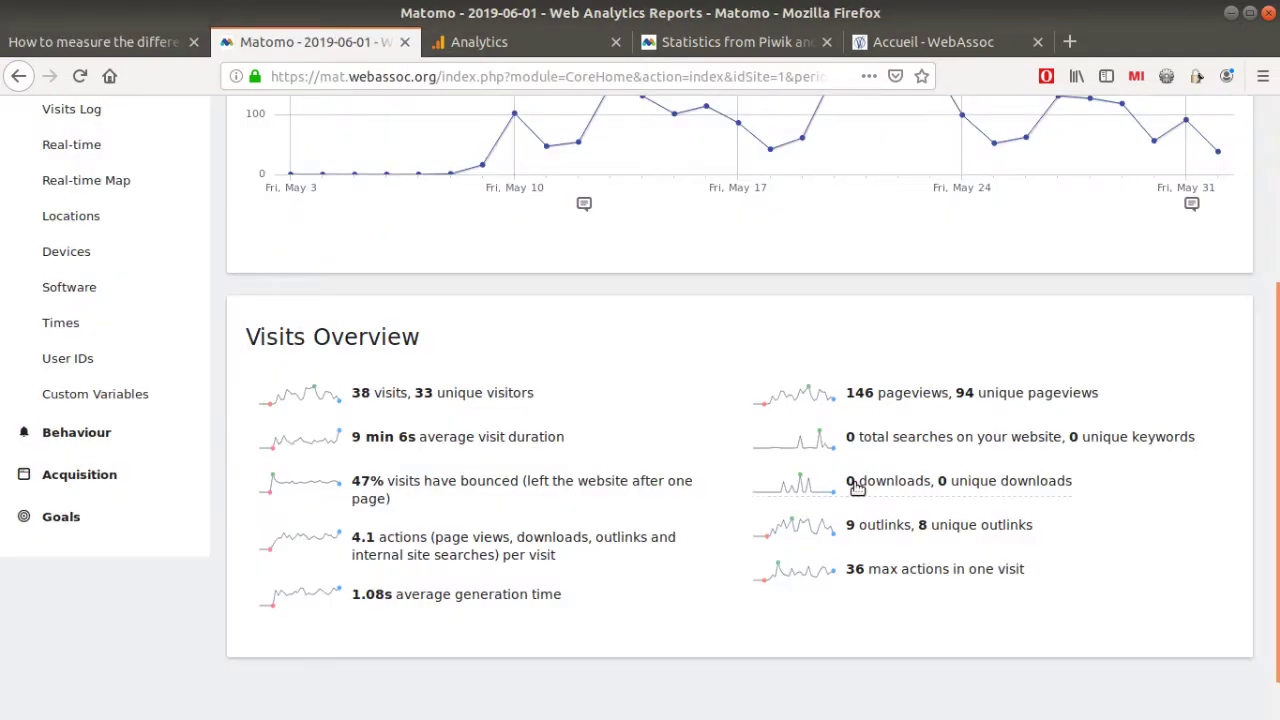
scroll(900, 470, up, 5)
click(1158, 130)
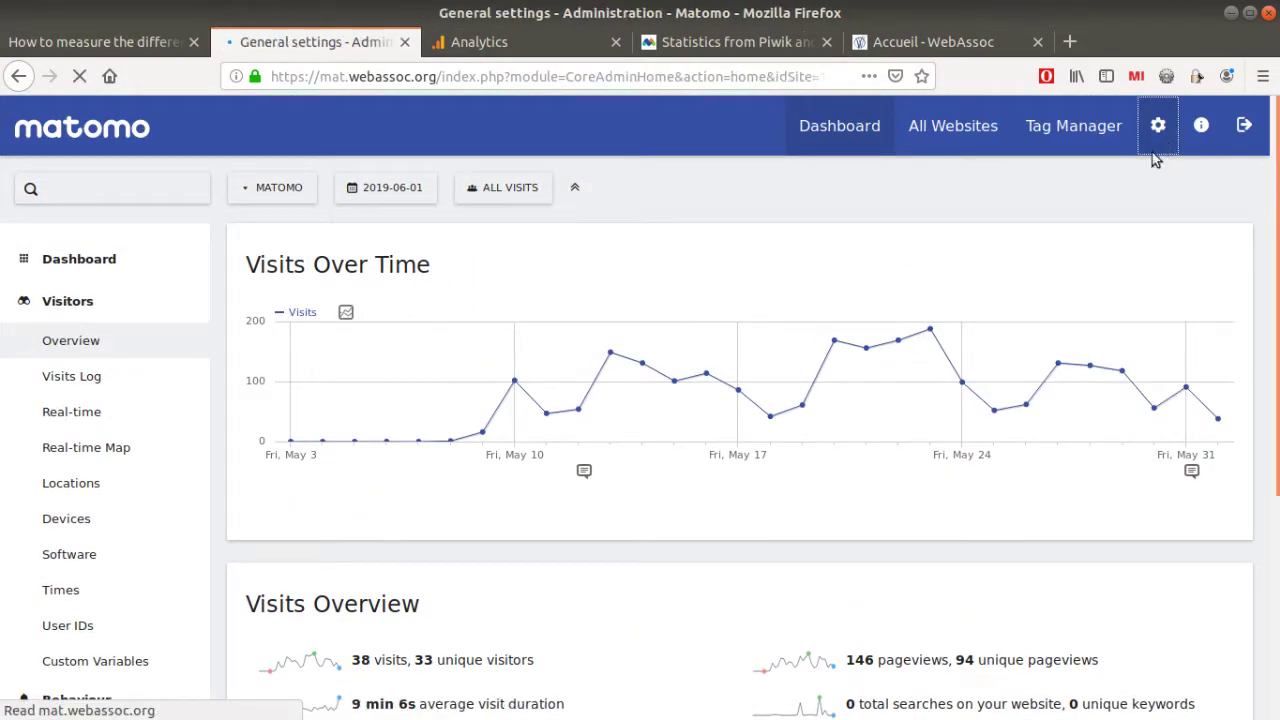
Review the webassoc property settings in Google Analytics administration.
click(480, 42)
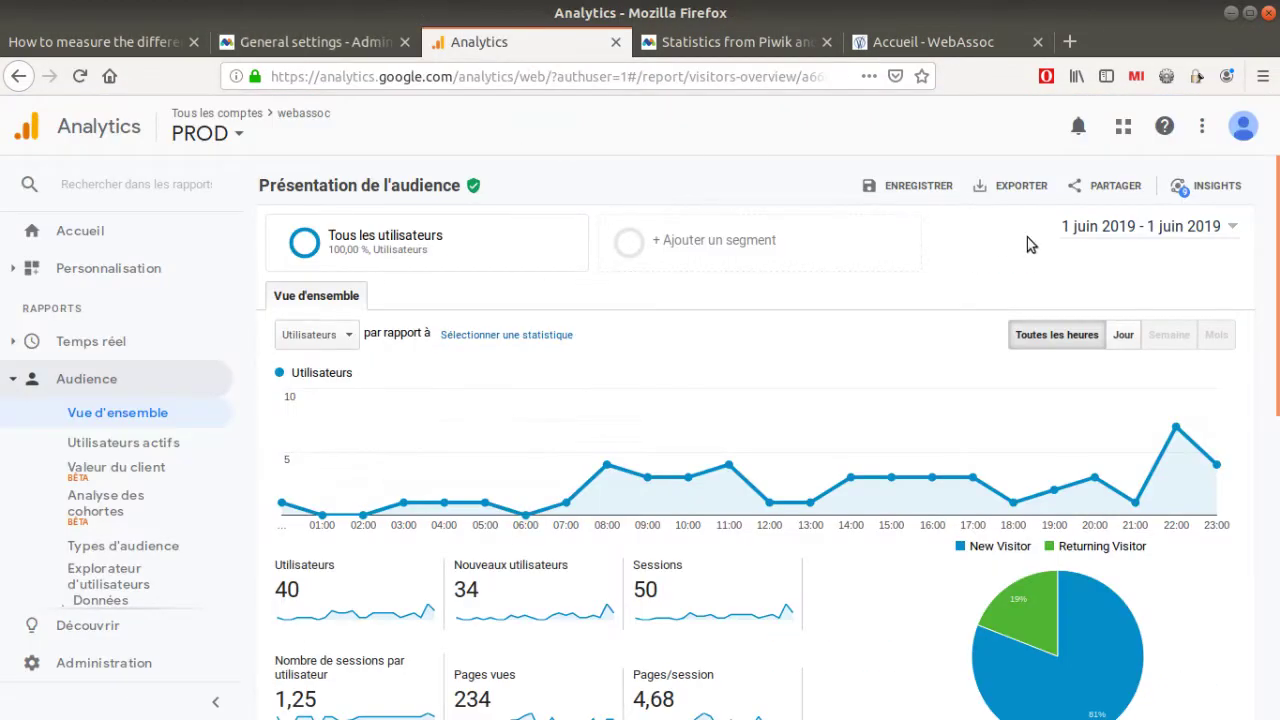
click(84, 665)
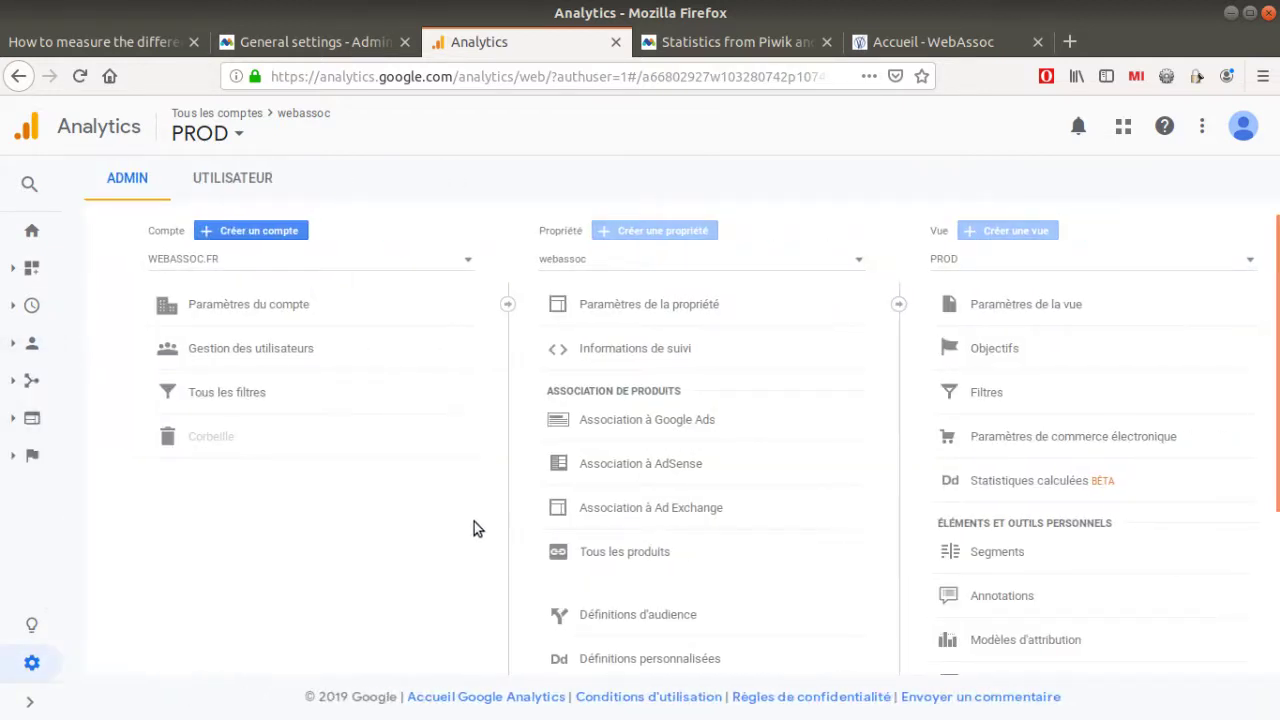
click(677, 310)
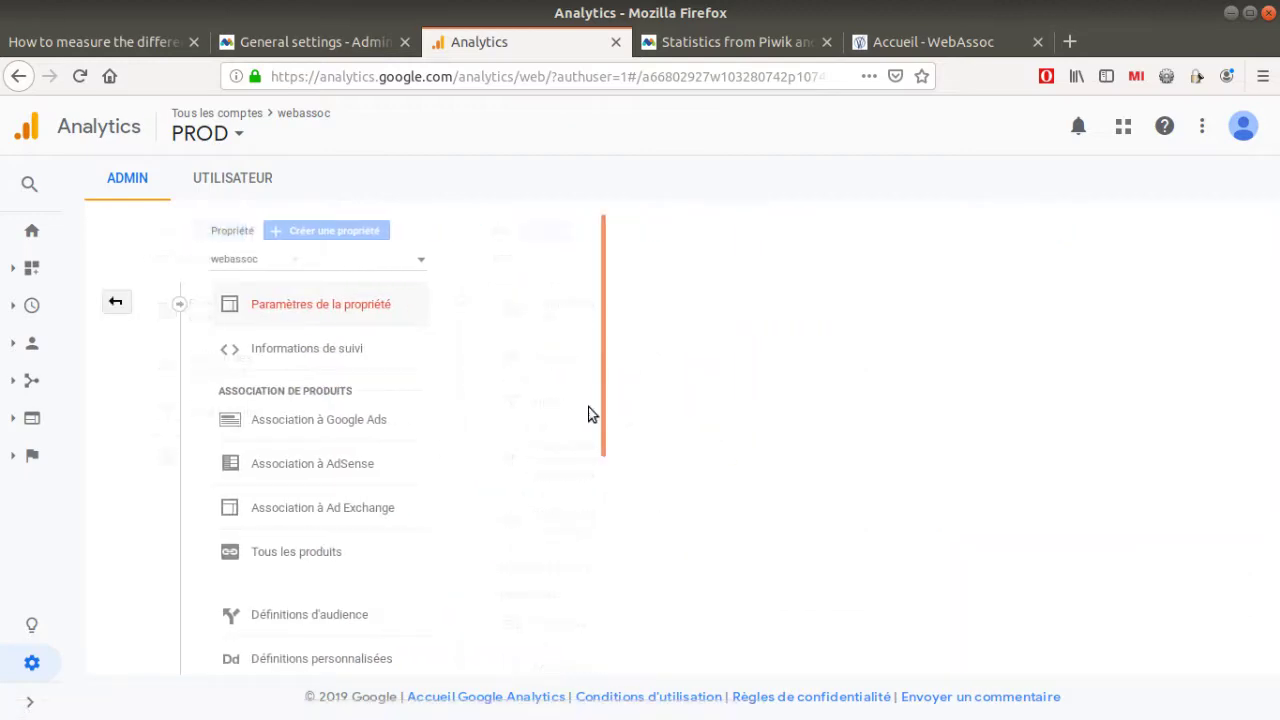
scroll(641, 446, down, 3)
scroll(634, 466, down, 3)
scroll(634, 466, down, 3)
scroll(629, 466, up, 4)
scroll(586, 471, up, 4)
Check the PROD view settings and highlight its France (GMT+02:00) time zone.
click(118, 305)
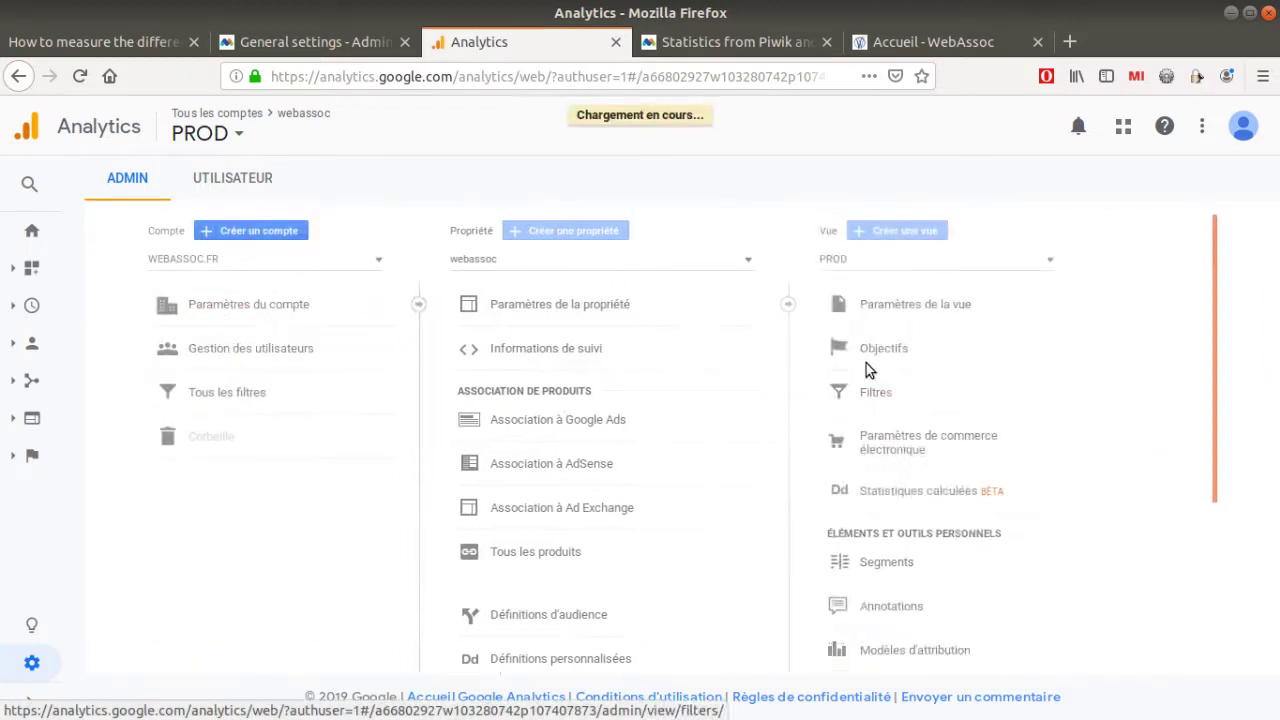
click(990, 303)
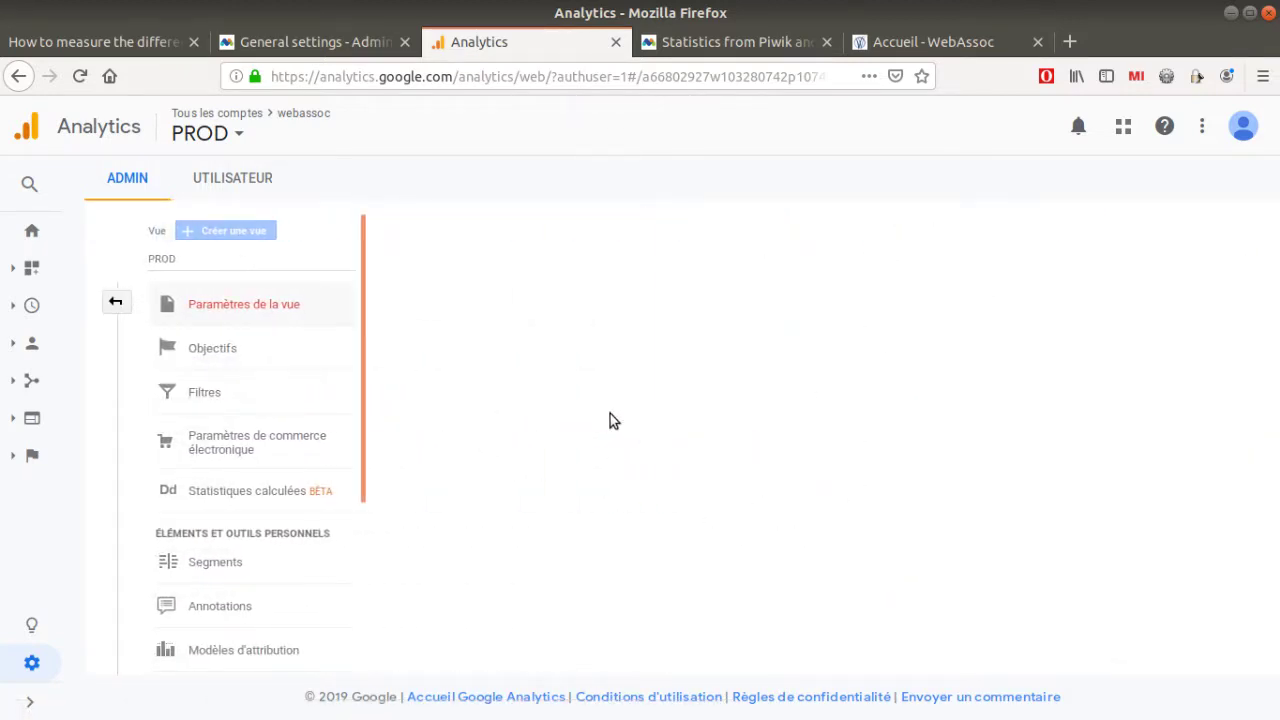
drag(556, 540, 594, 540)
Highlight the United States - New York time zone in Matomo's tracked websites list.
click(262, 45)
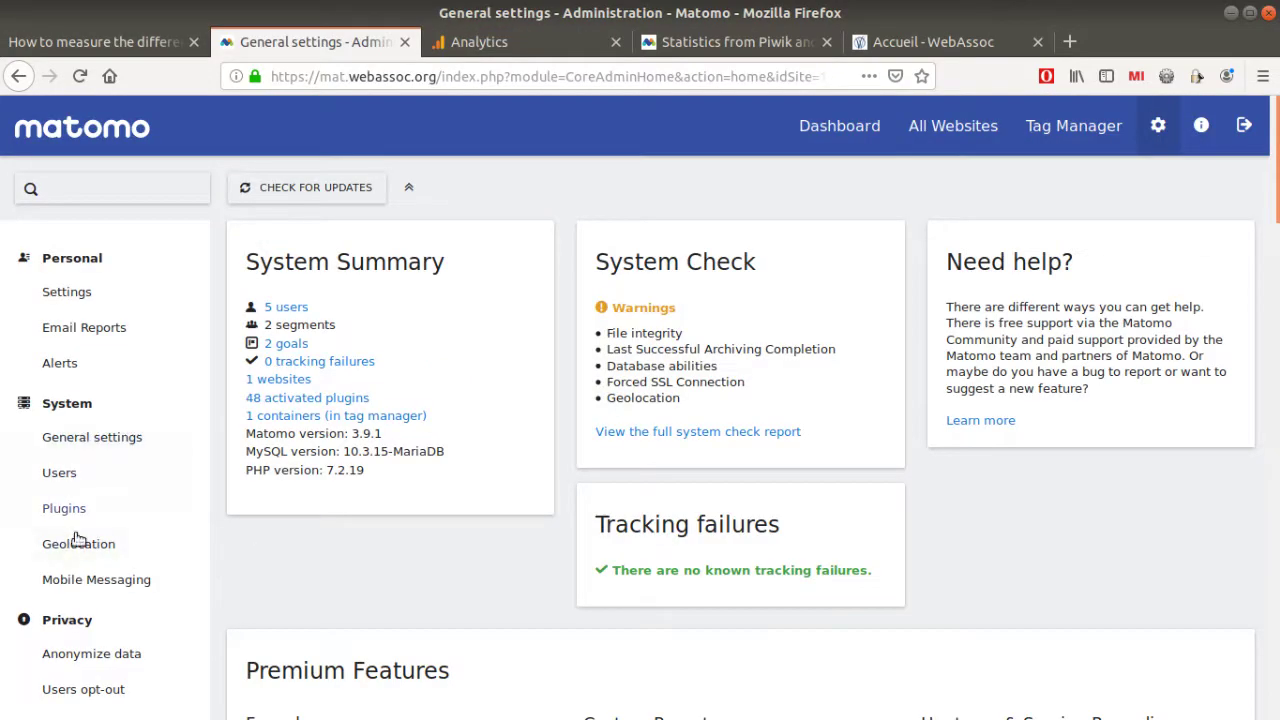
scroll(90, 548, down, 5)
scroll(90, 548, down, 3)
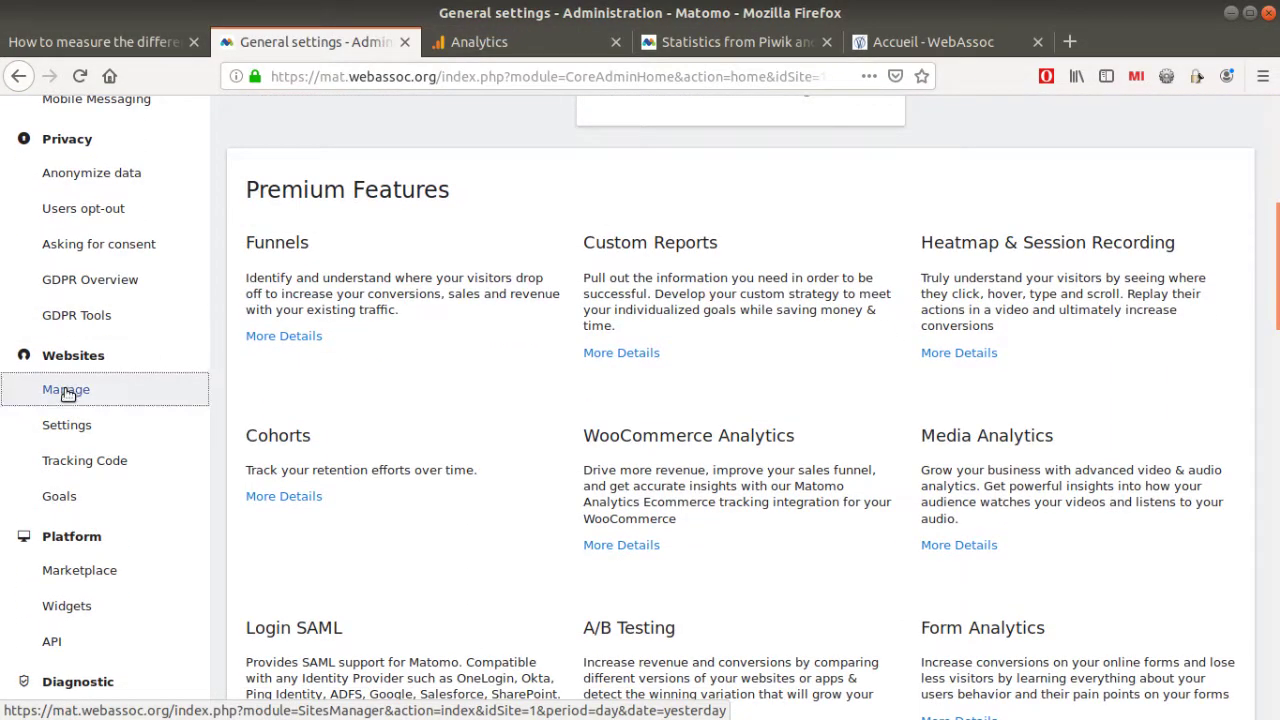
click(66, 391)
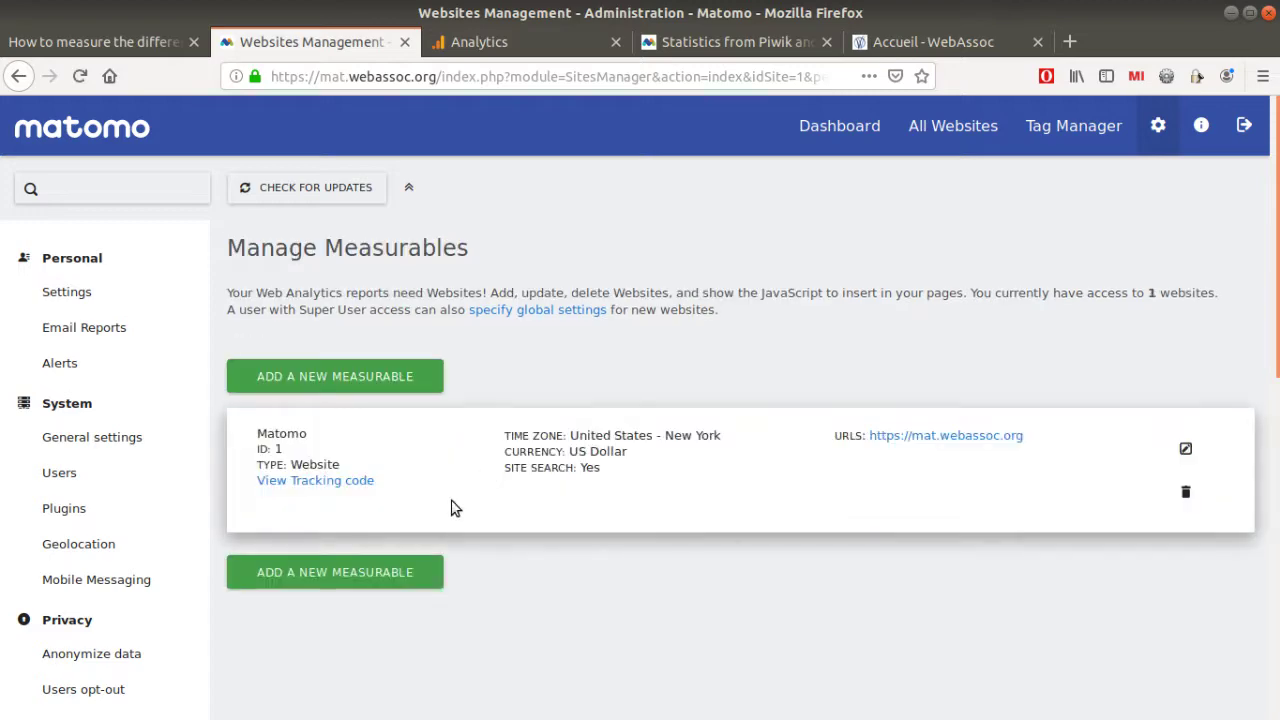
drag(570, 436, 733, 440)
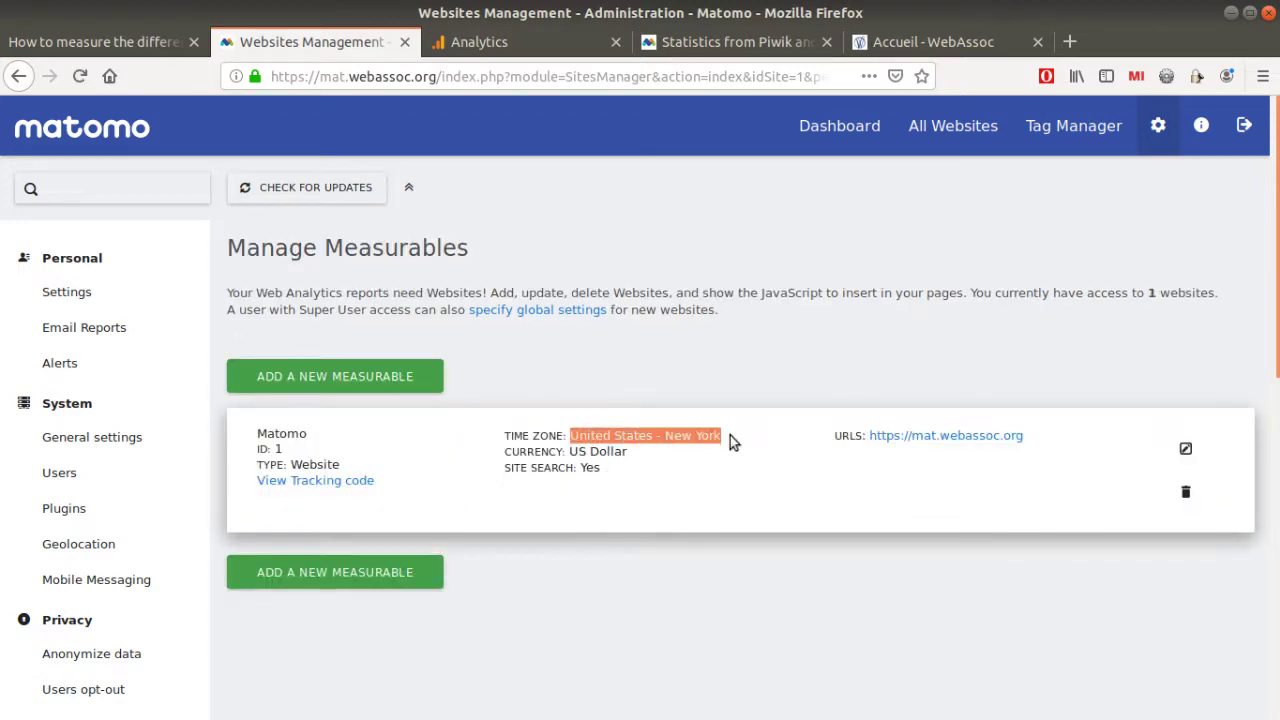
click(881, 50)
mouse_move(756, 179)
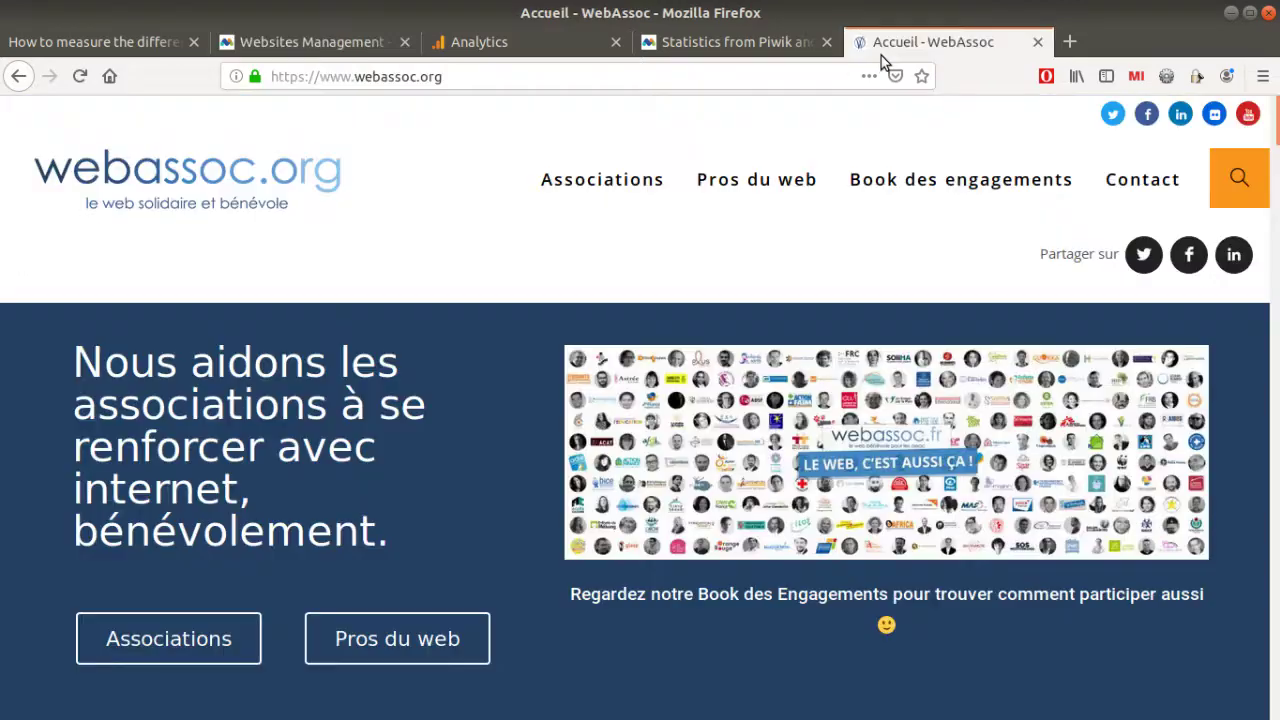
Highlight the timezone explanation comment and Matomo's New York time zone entry in the wiki audit table.
click(161, 50)
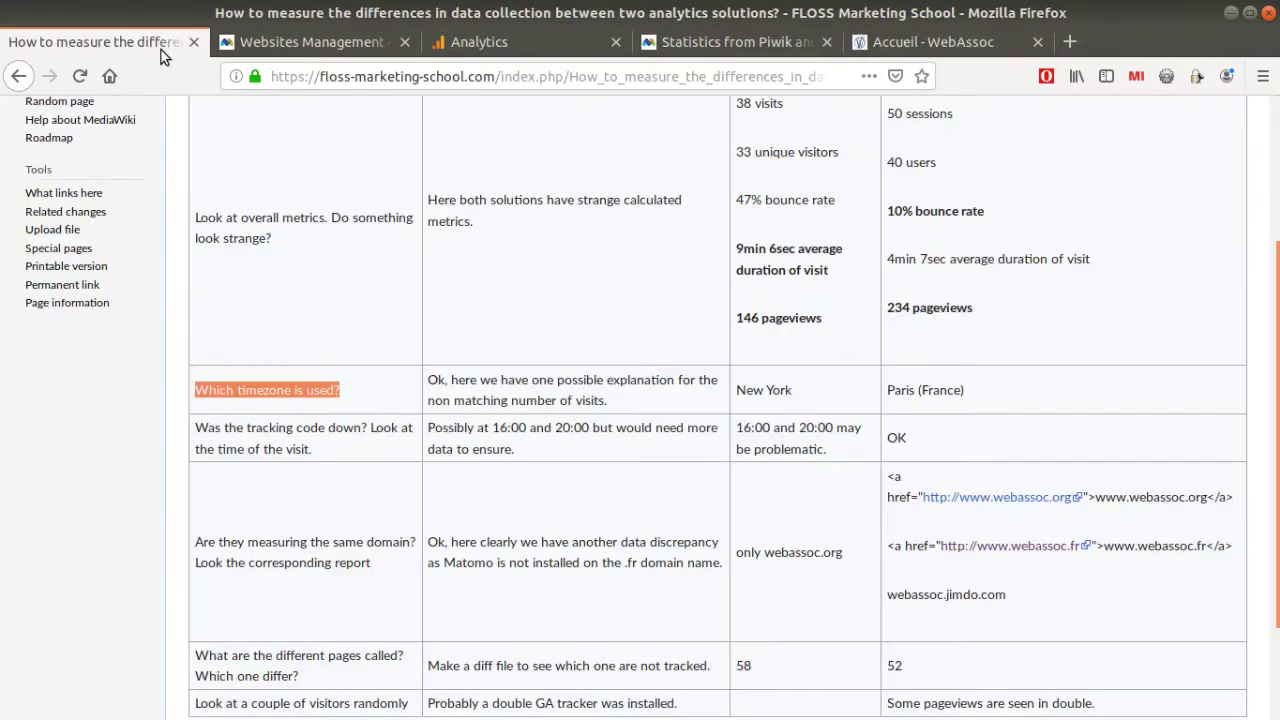
click(549, 401)
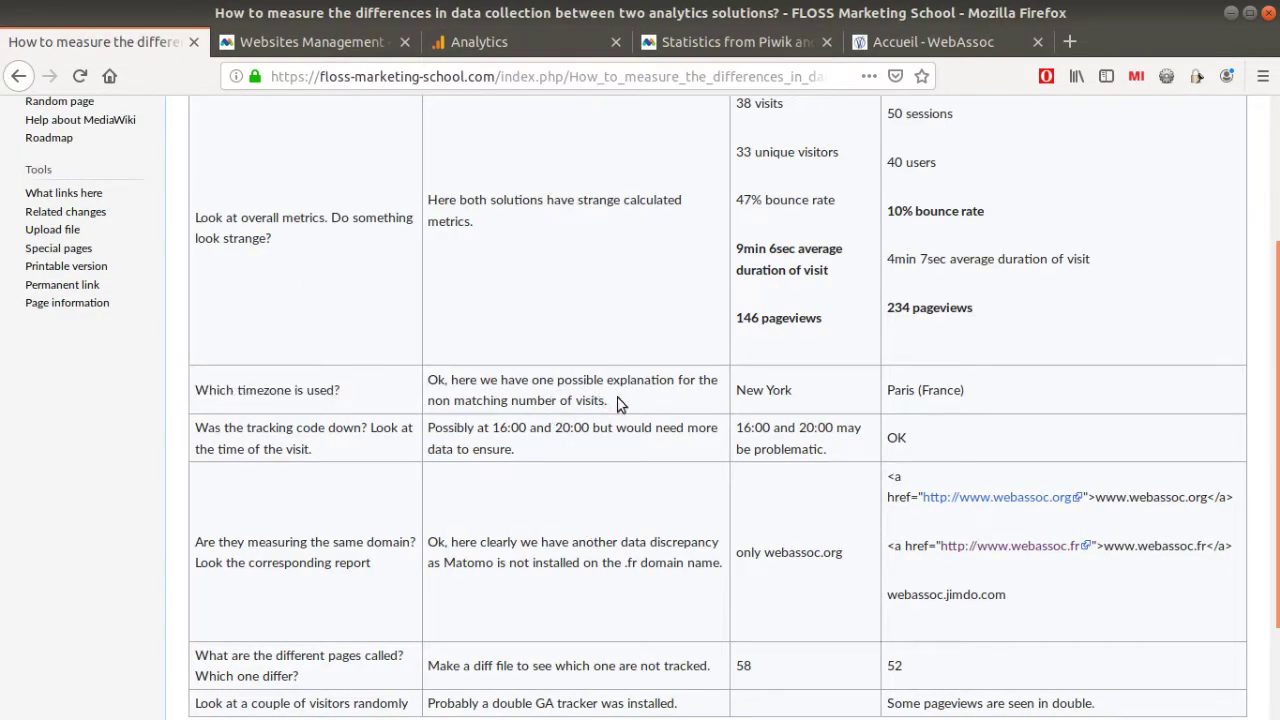
drag(617, 403, 428, 380)
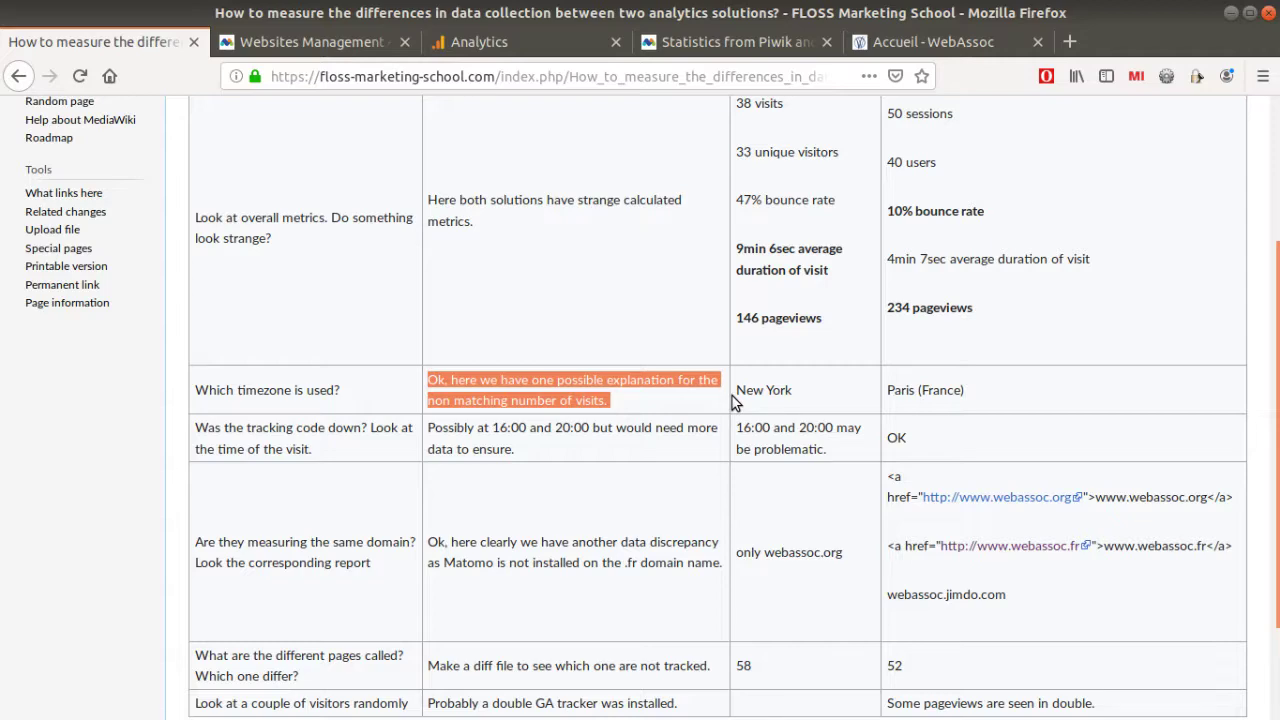
scroll(735, 402, up, 3)
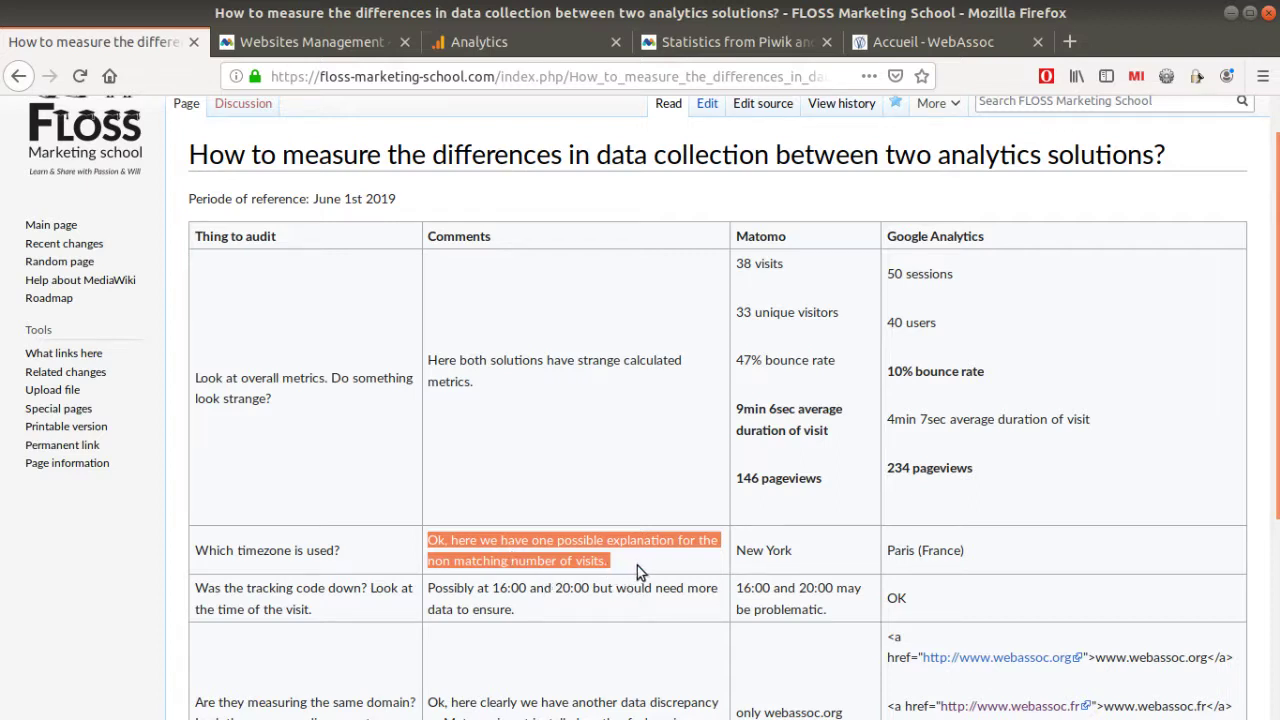
drag(739, 554, 789, 554)
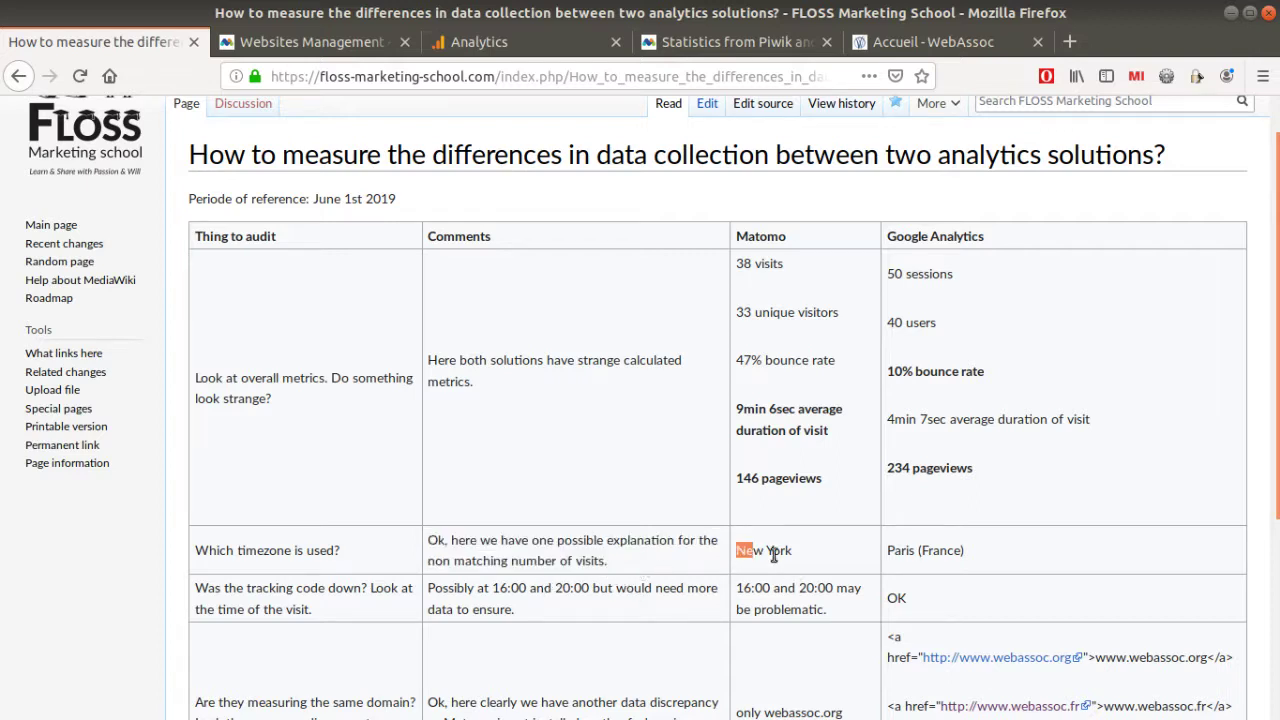
Browse the Matomo website's edit settings form without making changes, then return to the wiki.
click(356, 50)
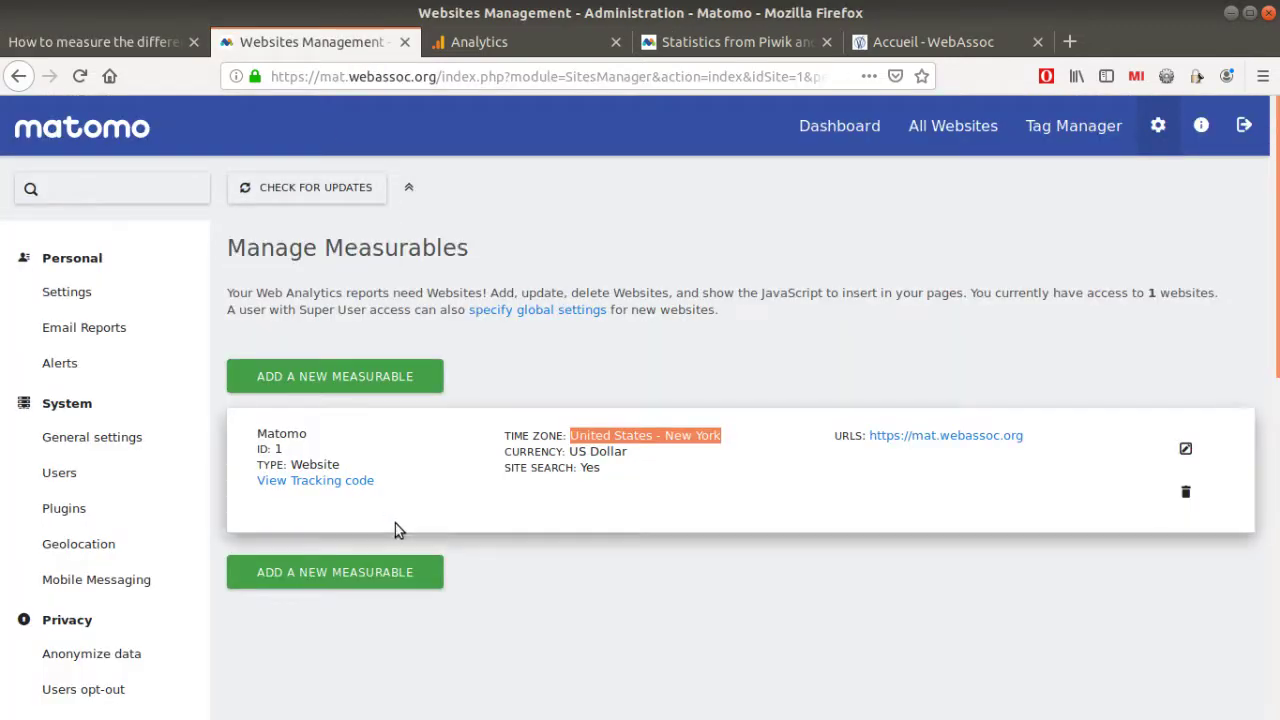
click(1186, 452)
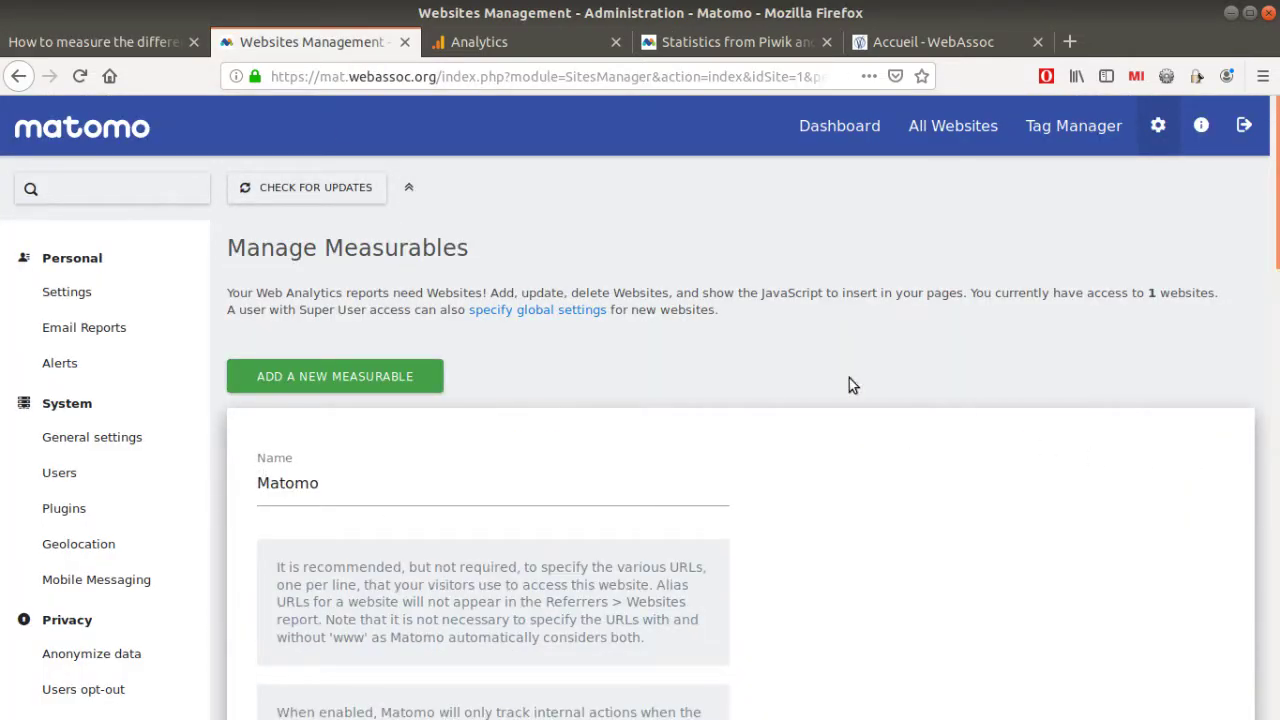
scroll(617, 390, down, 5)
scroll(617, 390, down, 5)
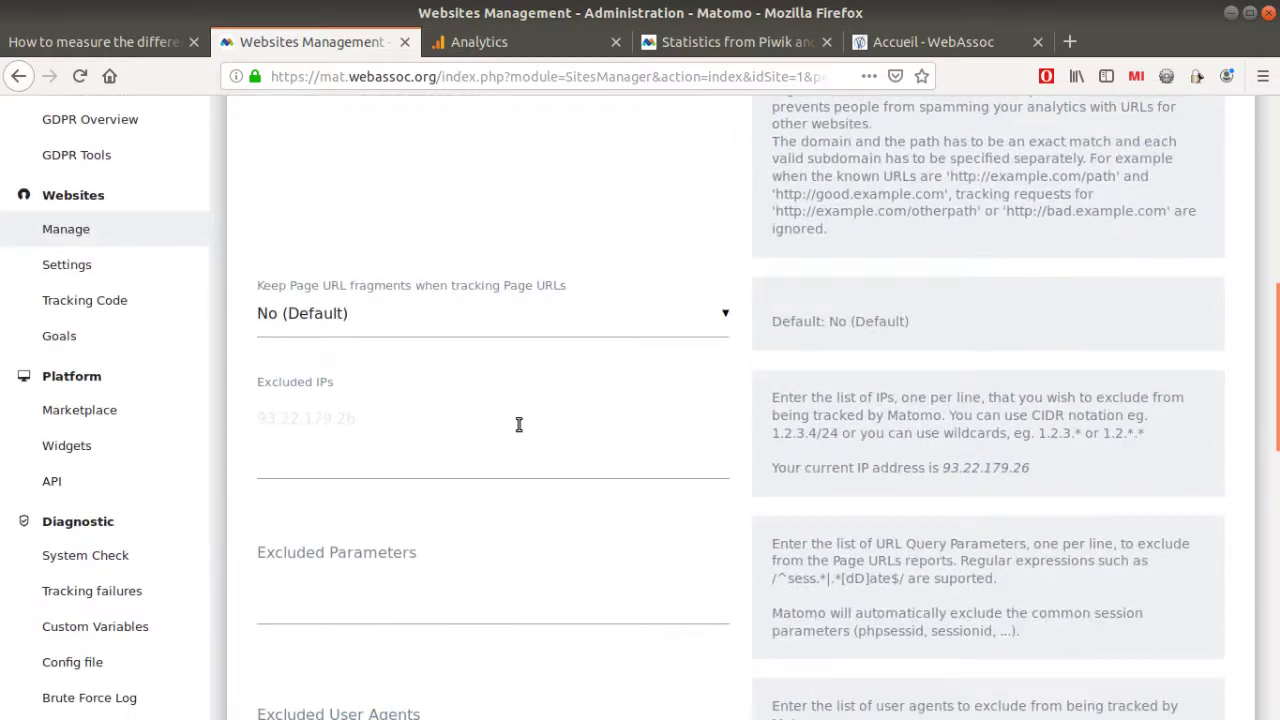
scroll(511, 457, down, 3)
scroll(511, 455, down, 3)
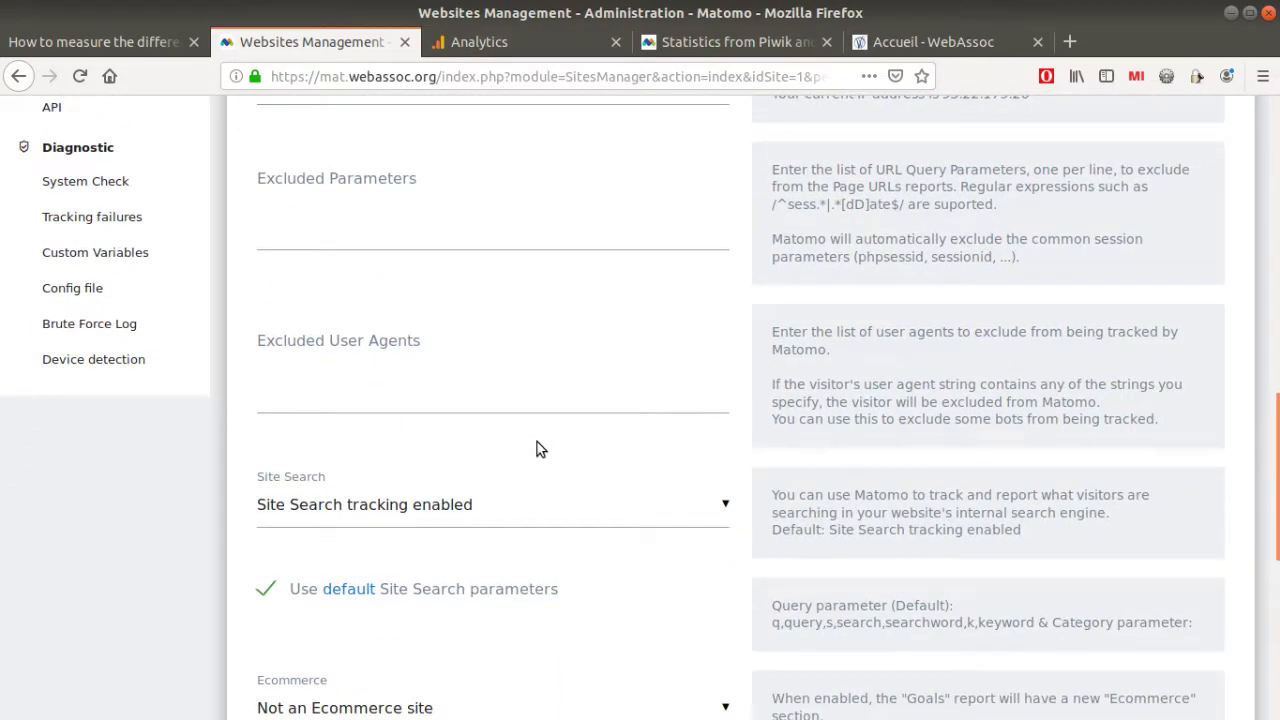
scroll(537, 449, up, 5)
scroll(560, 446, up, 7)
scroll(567, 432, up, 2)
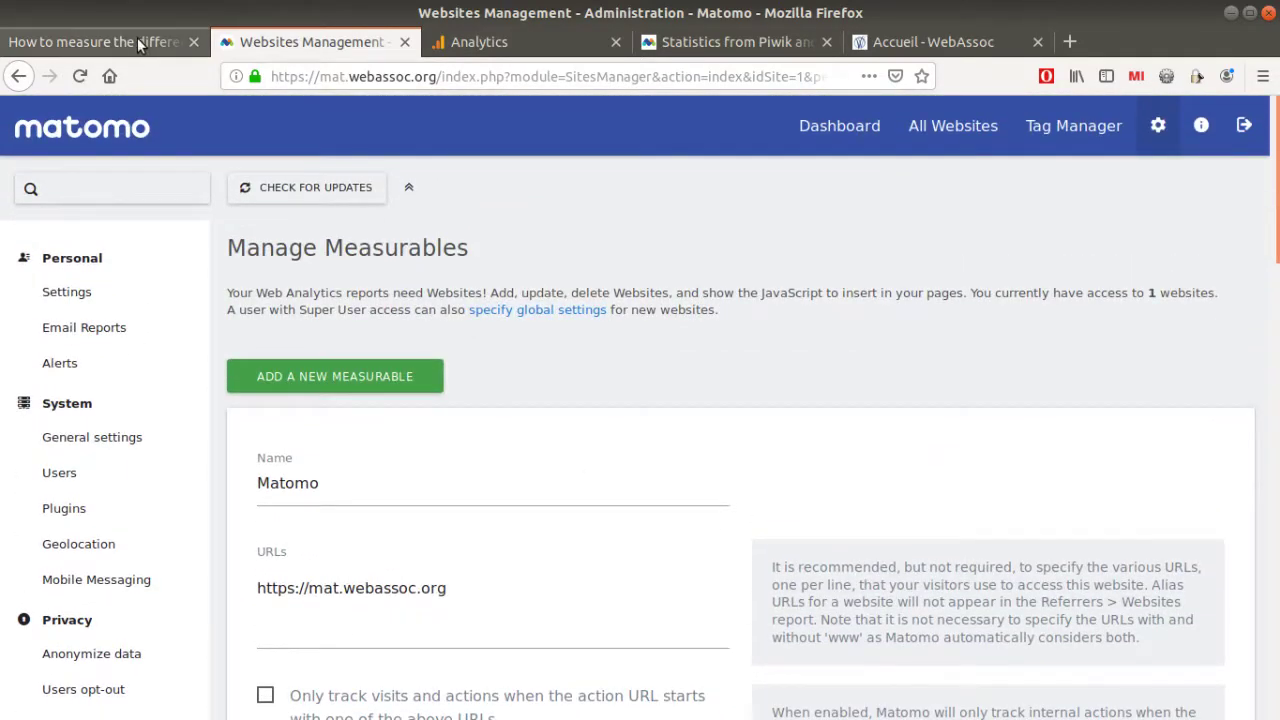
key(ctrl+Page_Up)
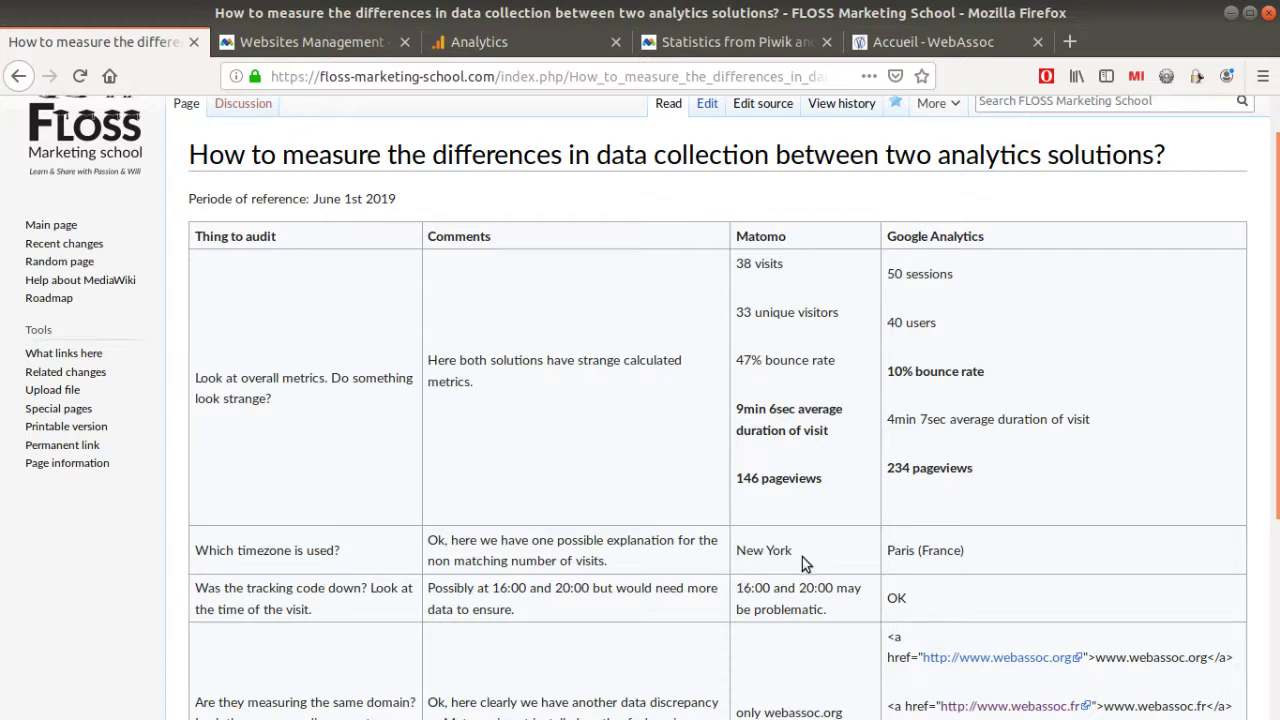
drag(802, 556, 741, 550)
scroll(669, 609, down, 5)
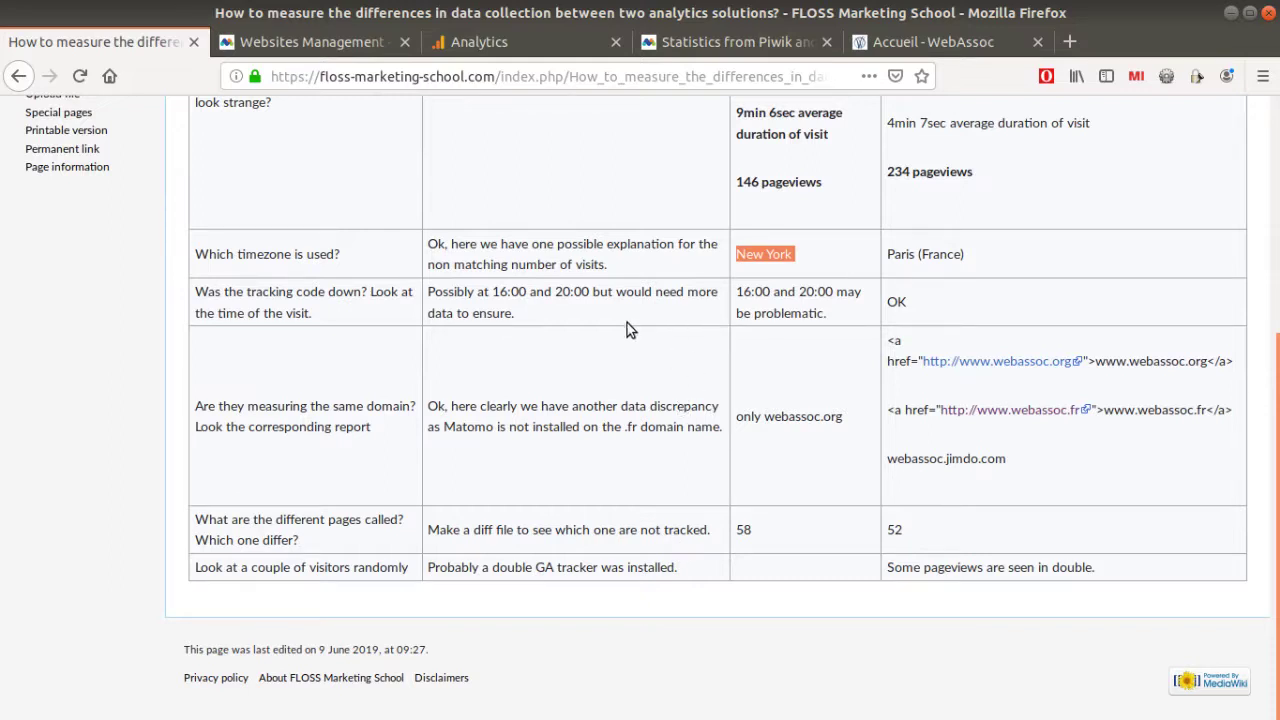
click(382, 306)
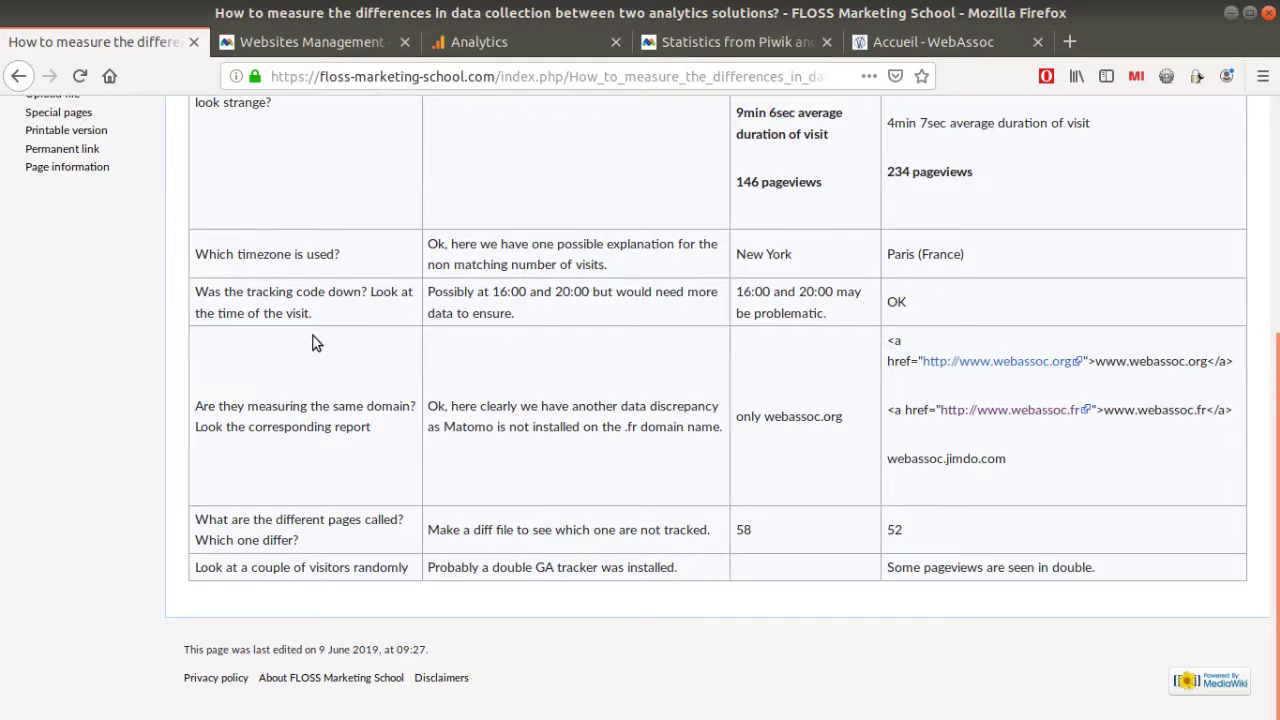
drag(202, 290, 372, 297)
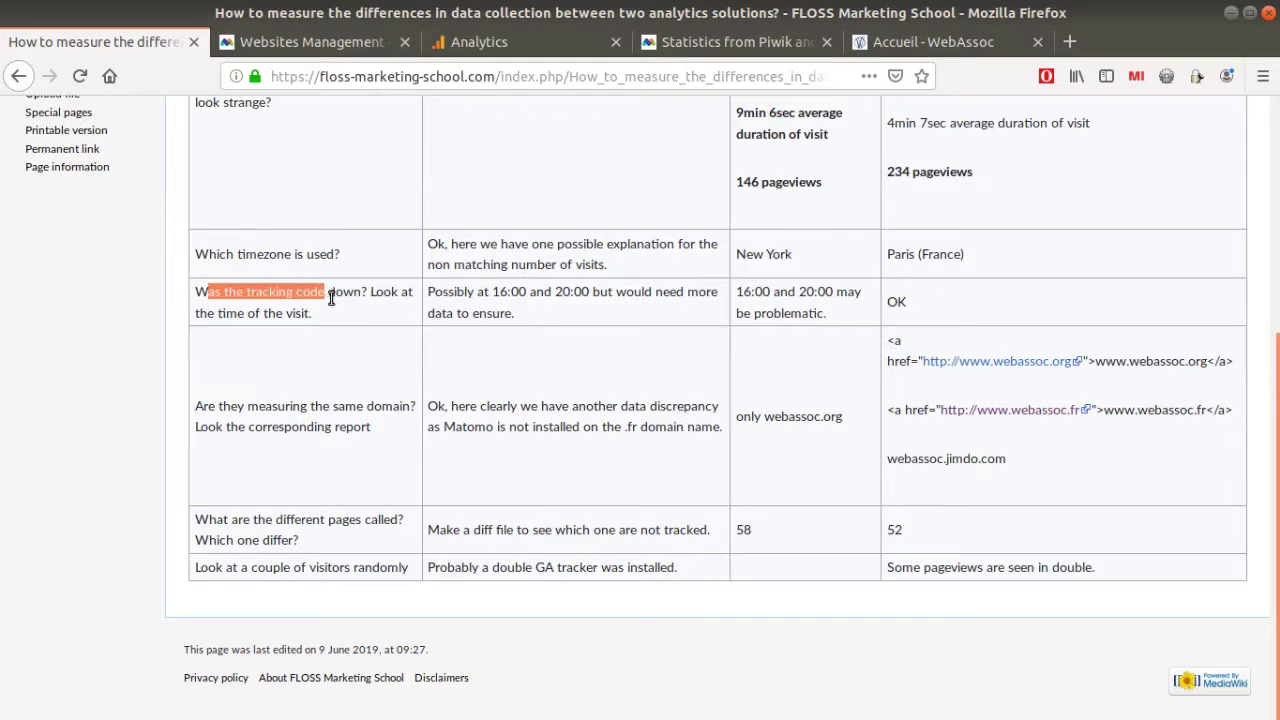
click(323, 311)
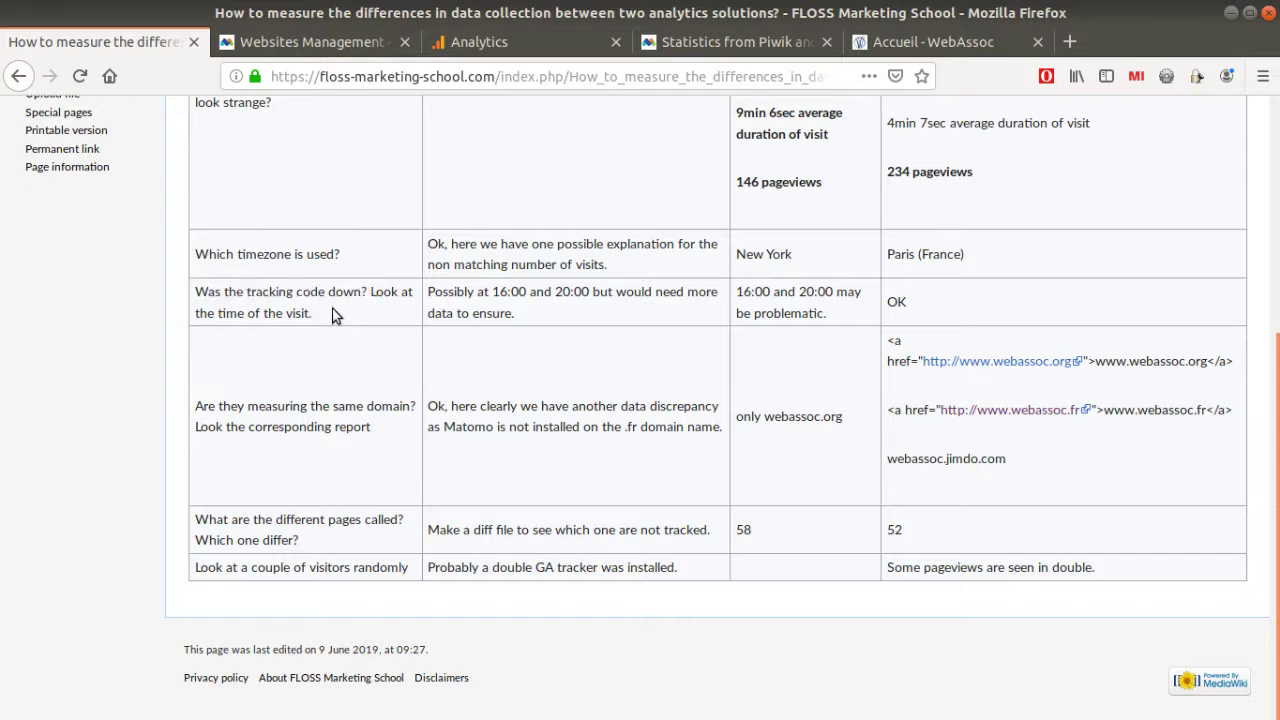
Open the Google Analytics Audience overview report for 1 June 2019.
click(484, 44)
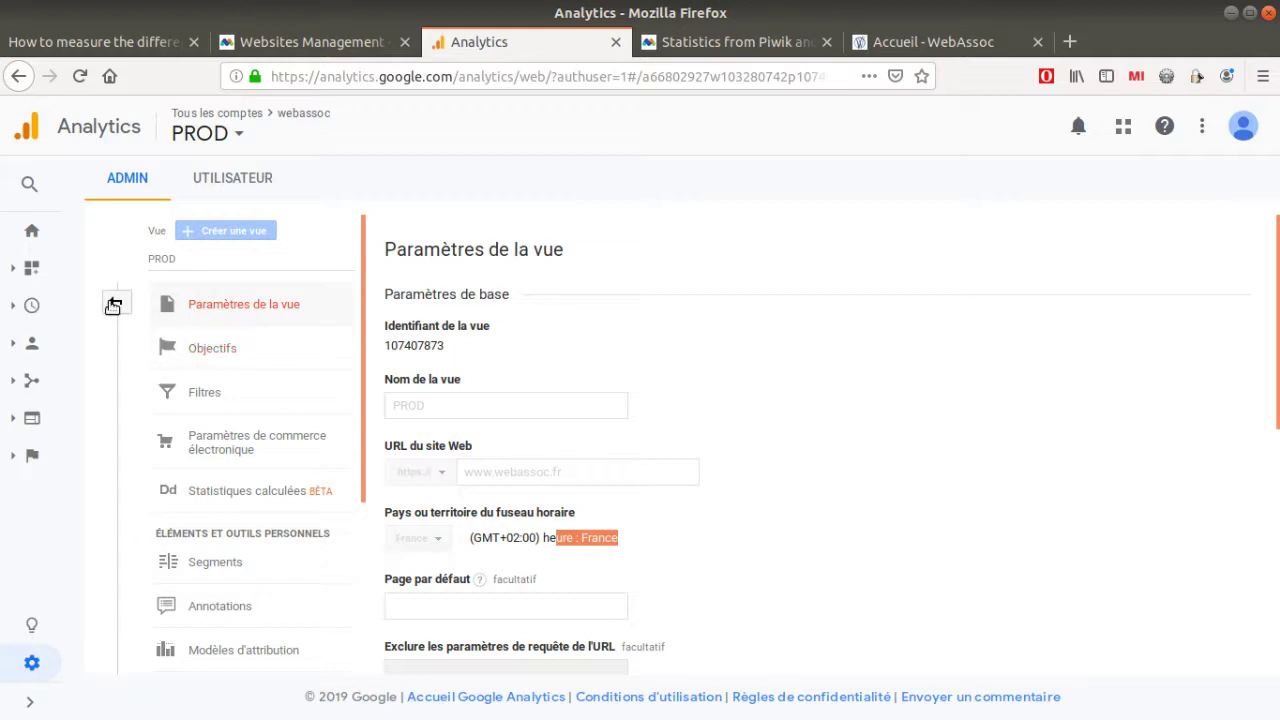
click(31, 305)
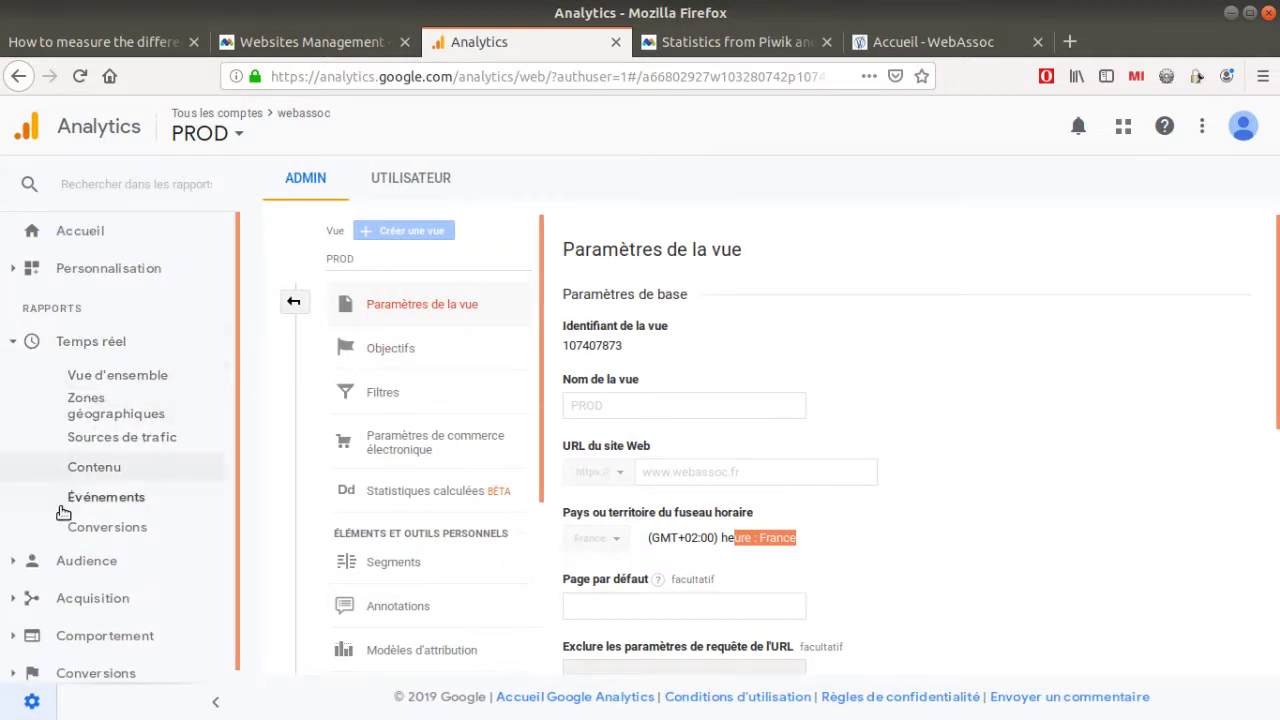
click(63, 560)
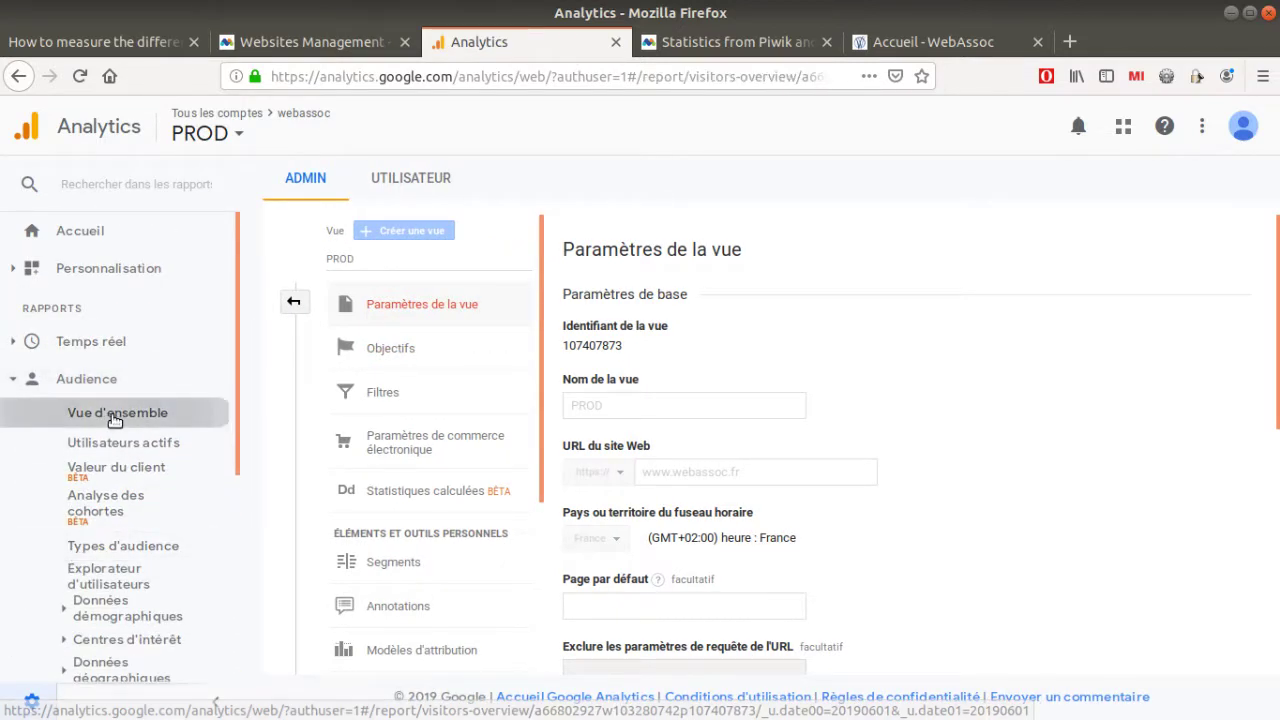
Compare Matomo's Visitors > Times hourly visits with Google Analytics' 1 June hourly users.
click(325, 44)
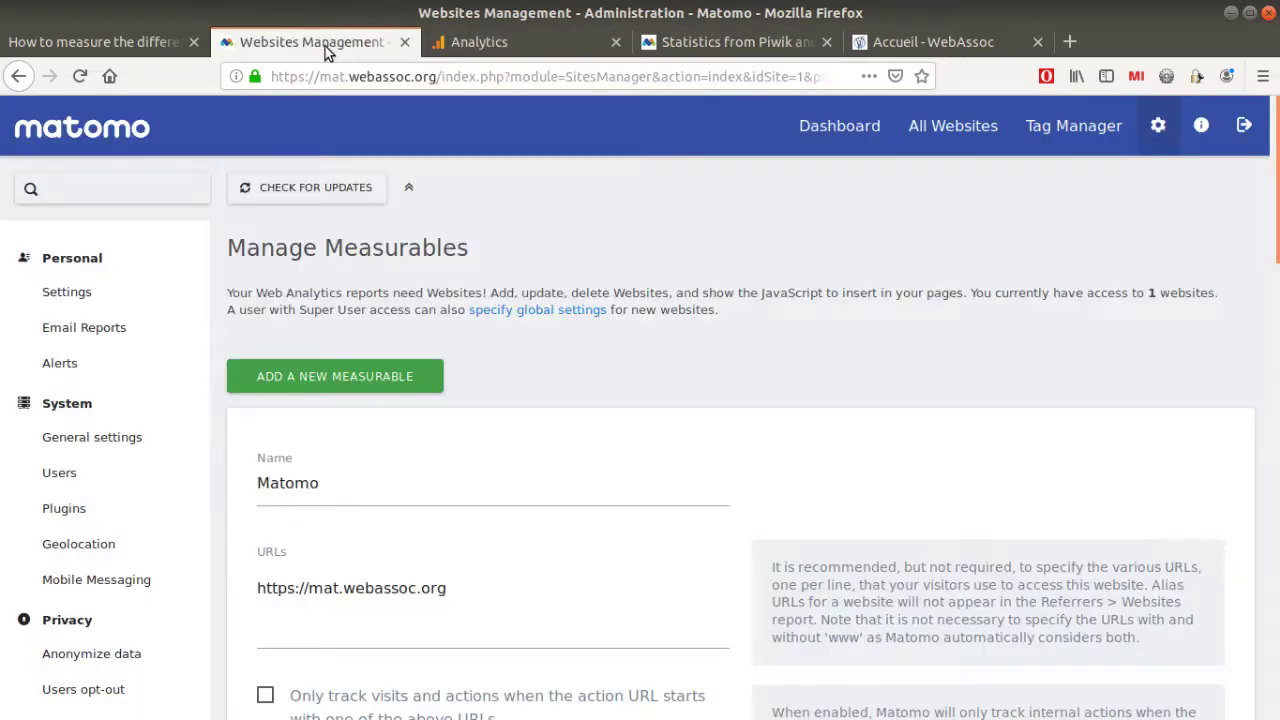
click(822, 132)
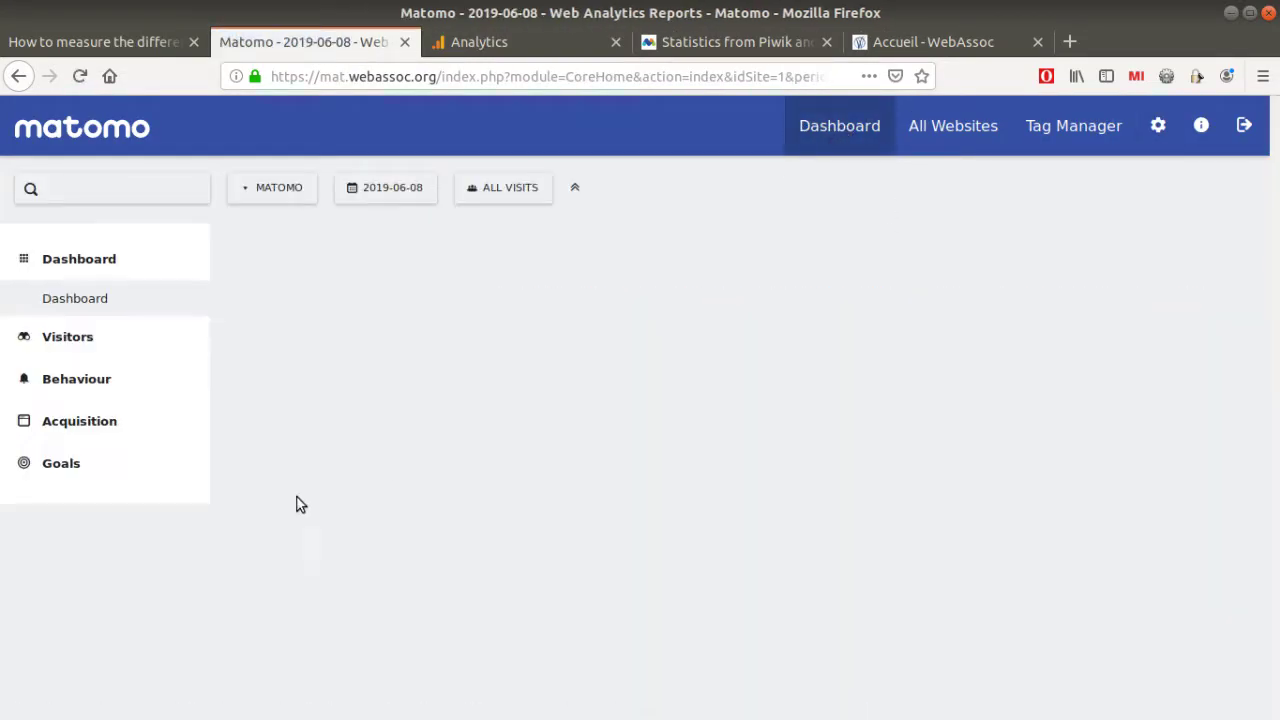
click(125, 340)
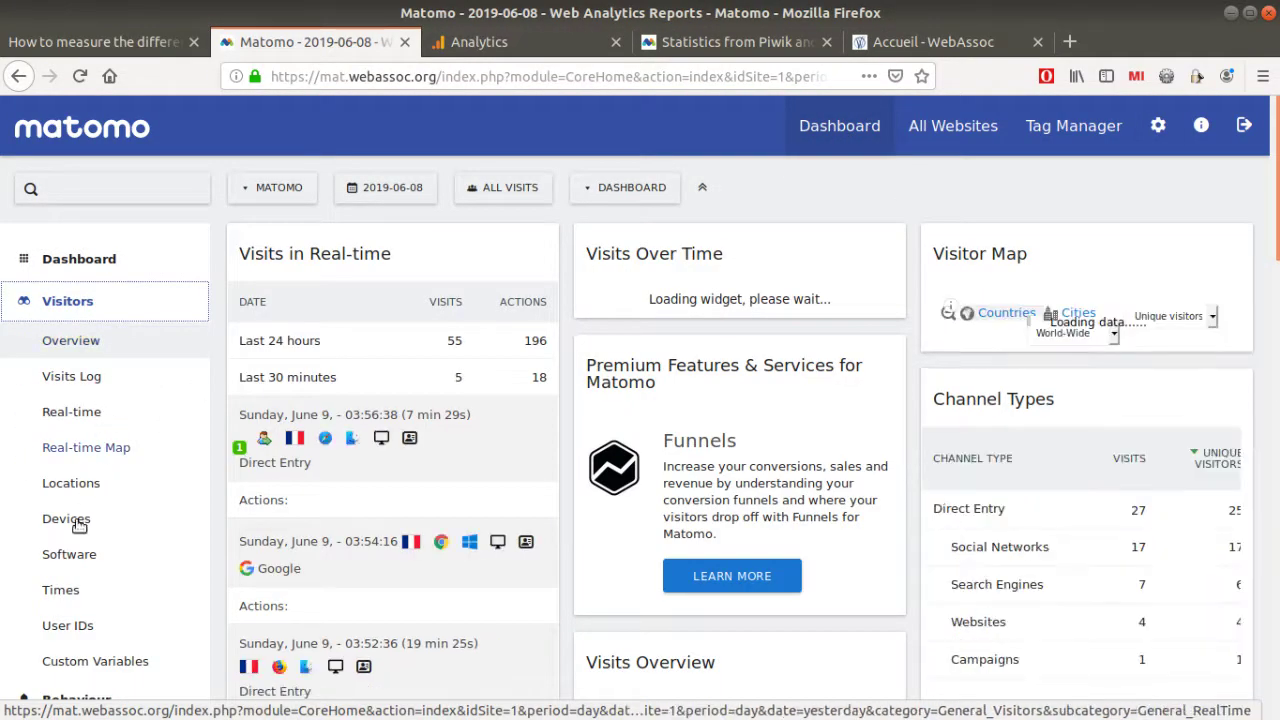
click(60, 590)
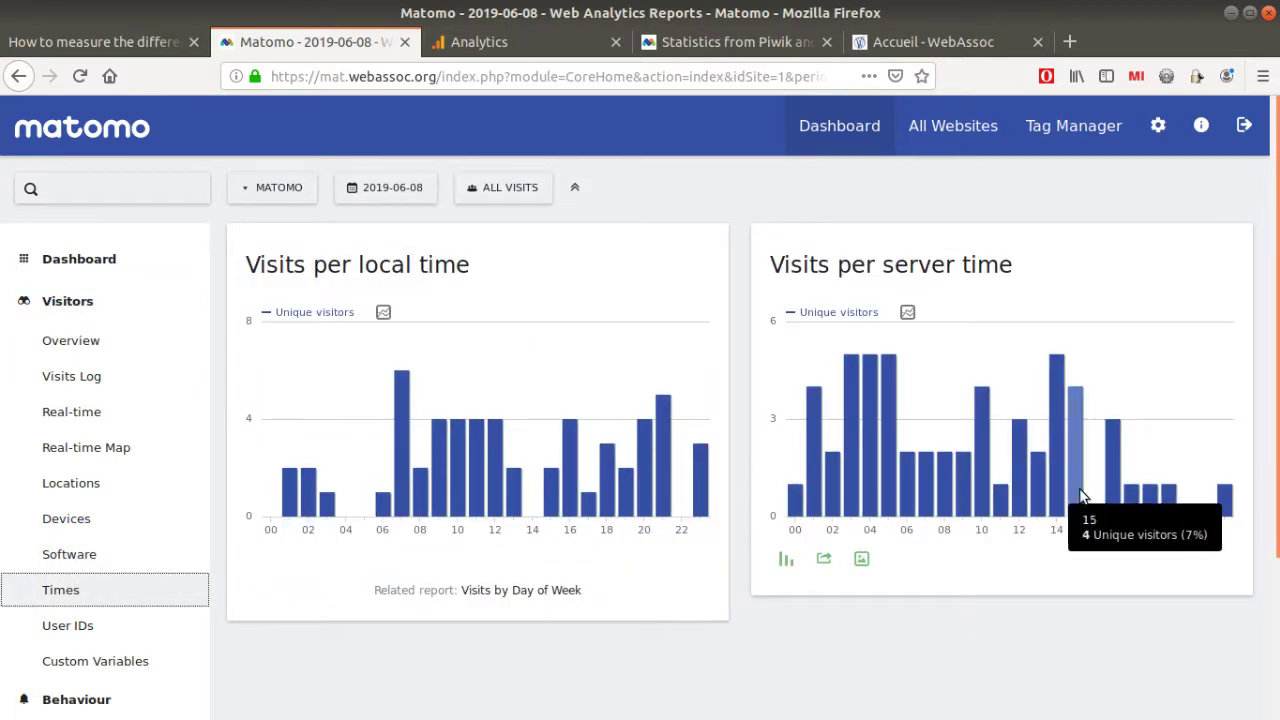
mouse_move(890, 264)
drag(833, 264, 1000, 264)
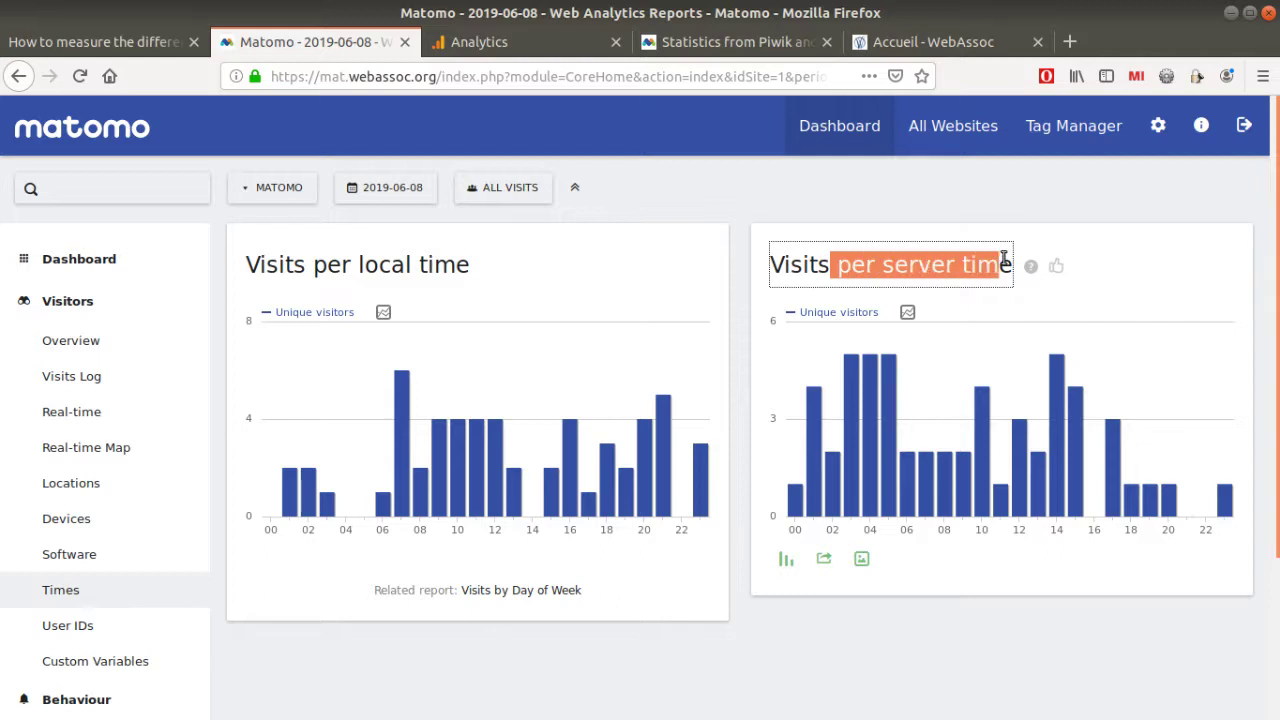
scroll(860, 452, down, 1)
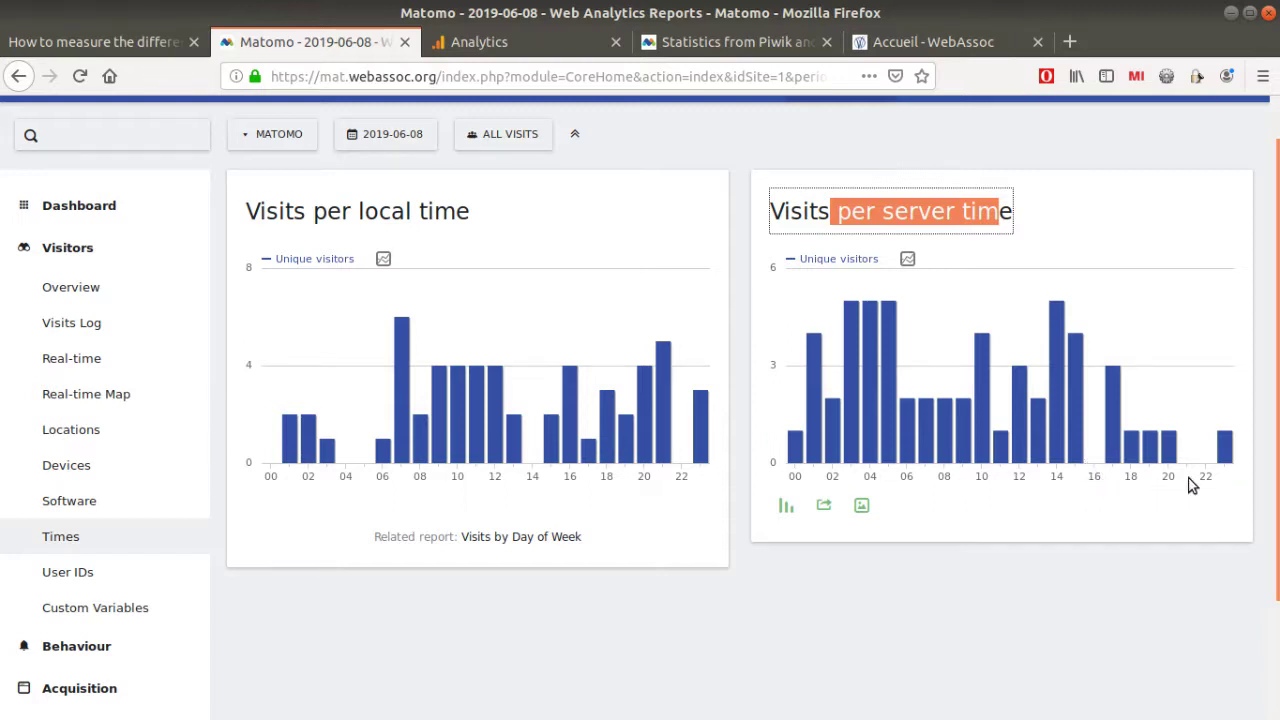
click(522, 48)
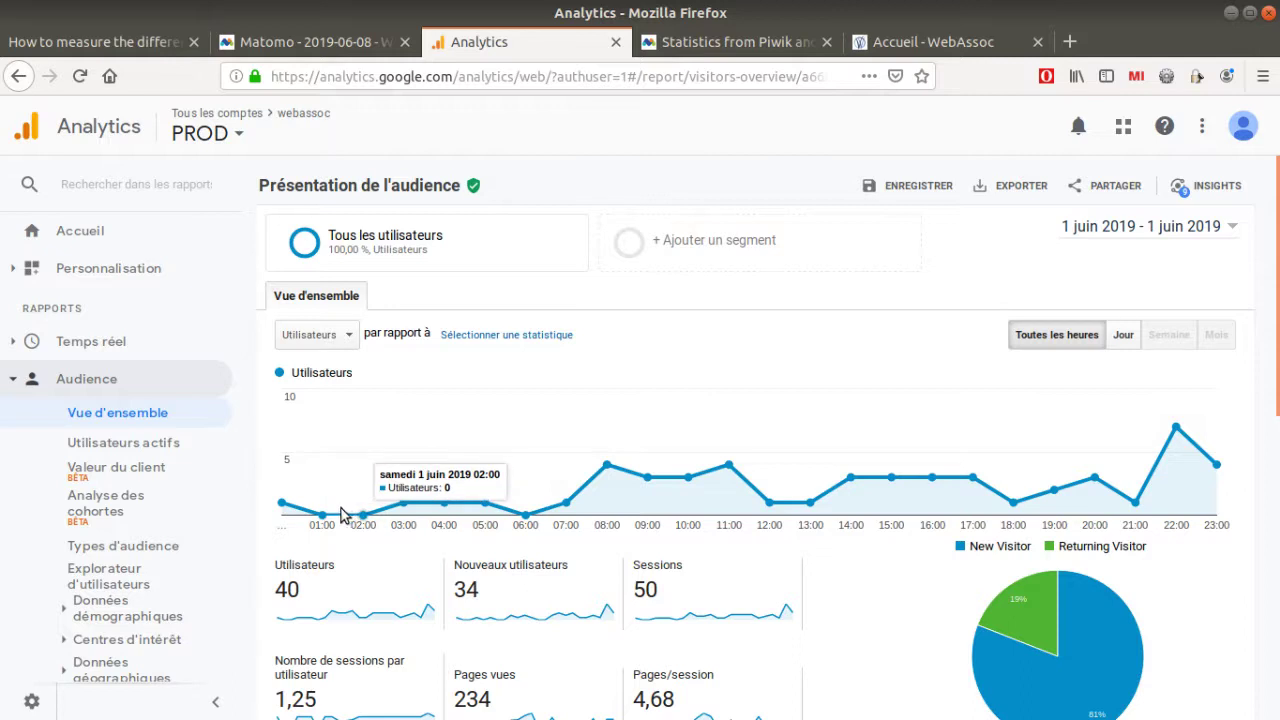
mouse_move(525, 514)
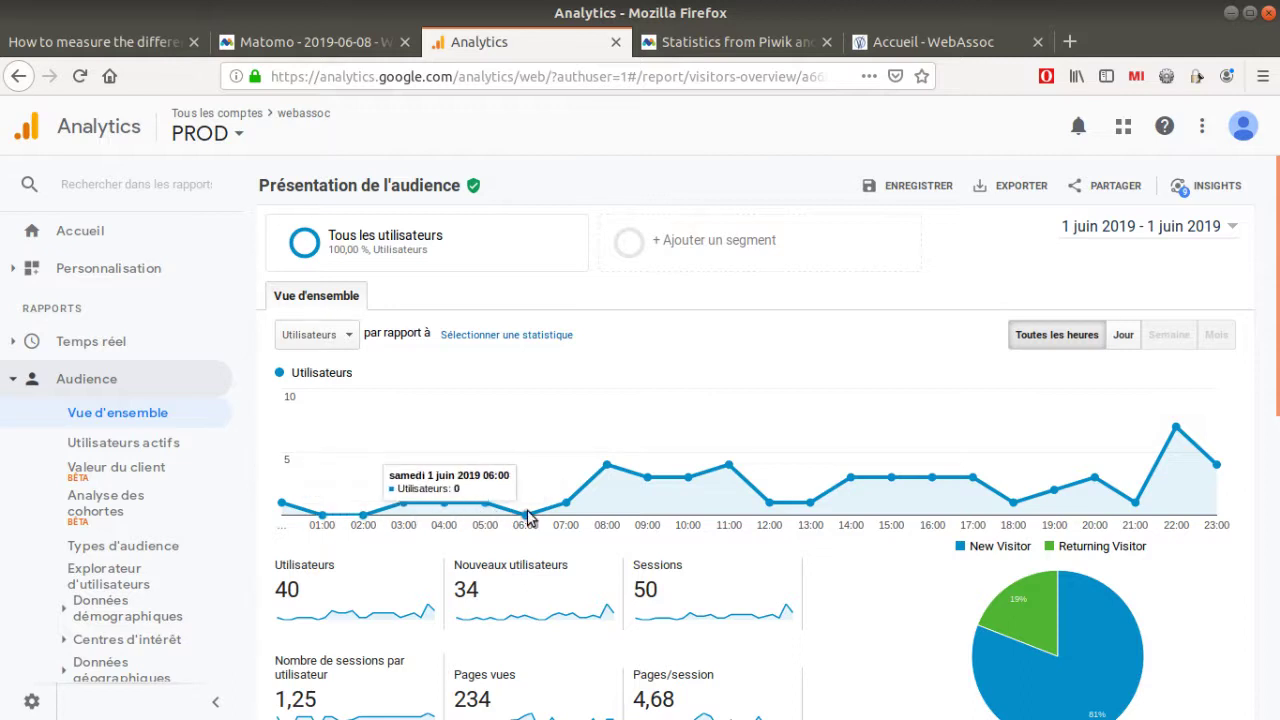
Review Google Analytics' 1 June hourly users and metrics, then return to Matomo's time charts.
scroll(526, 514, down, 2)
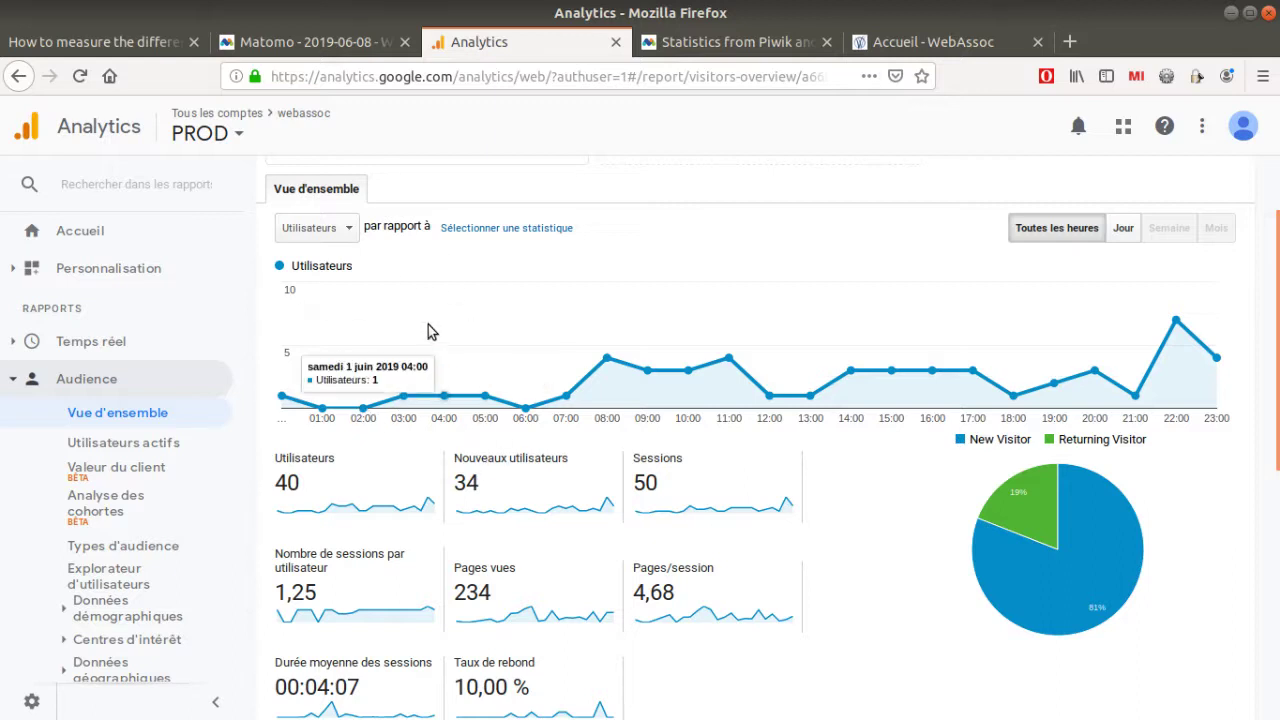
scroll(437, 294, up, 2)
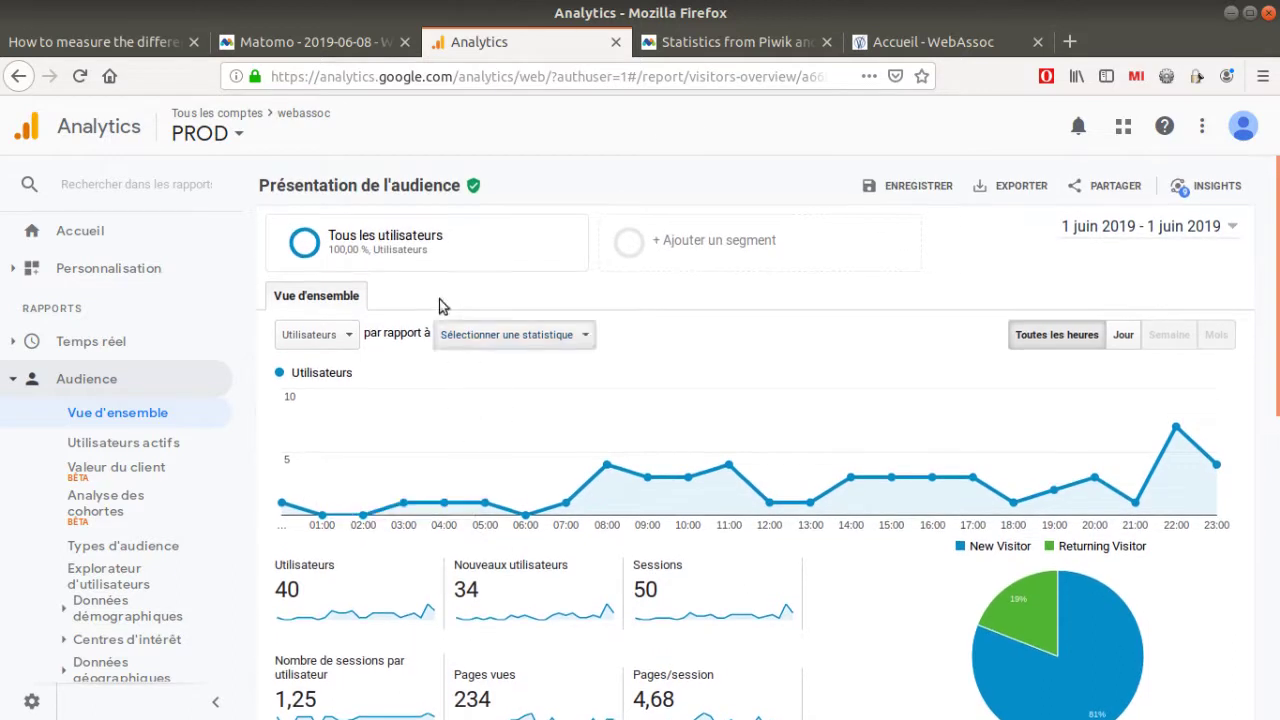
click(245, 45)
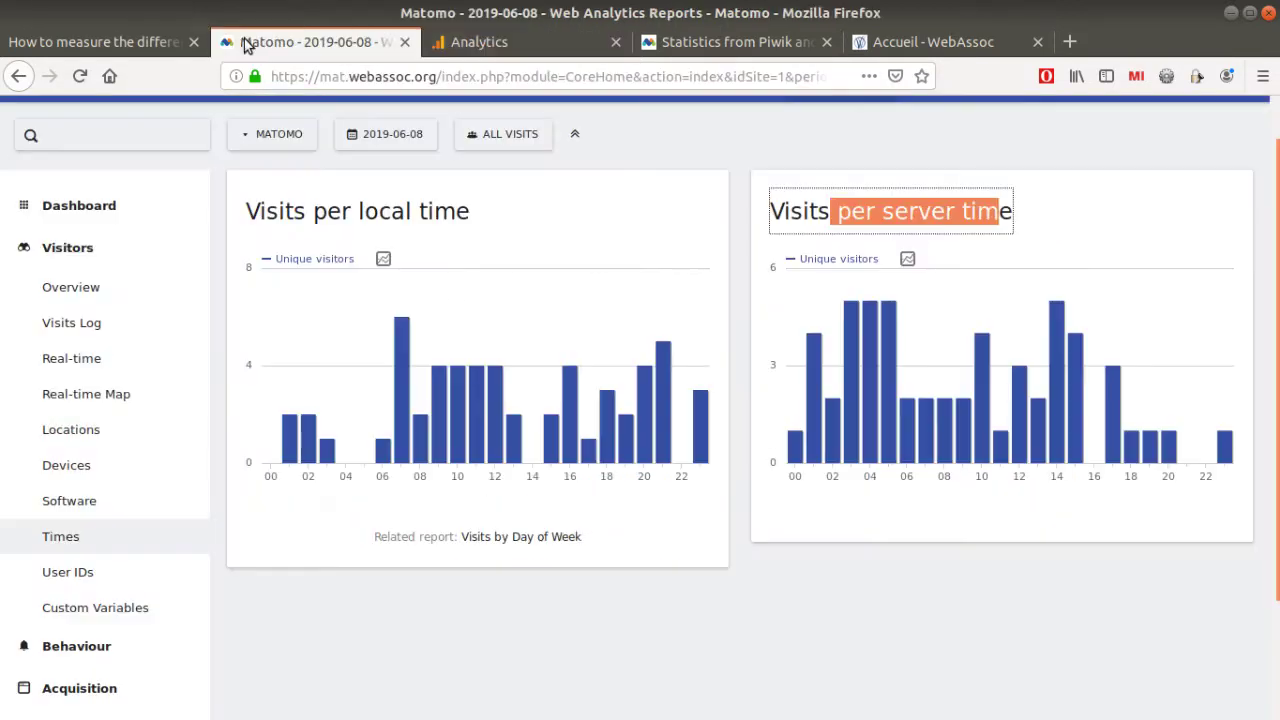
Highlight the tracking-code row's explanation and its 16:00 and 20:00 times in the wiki table.
click(48, 42)
scroll(747, 410, up, 1)
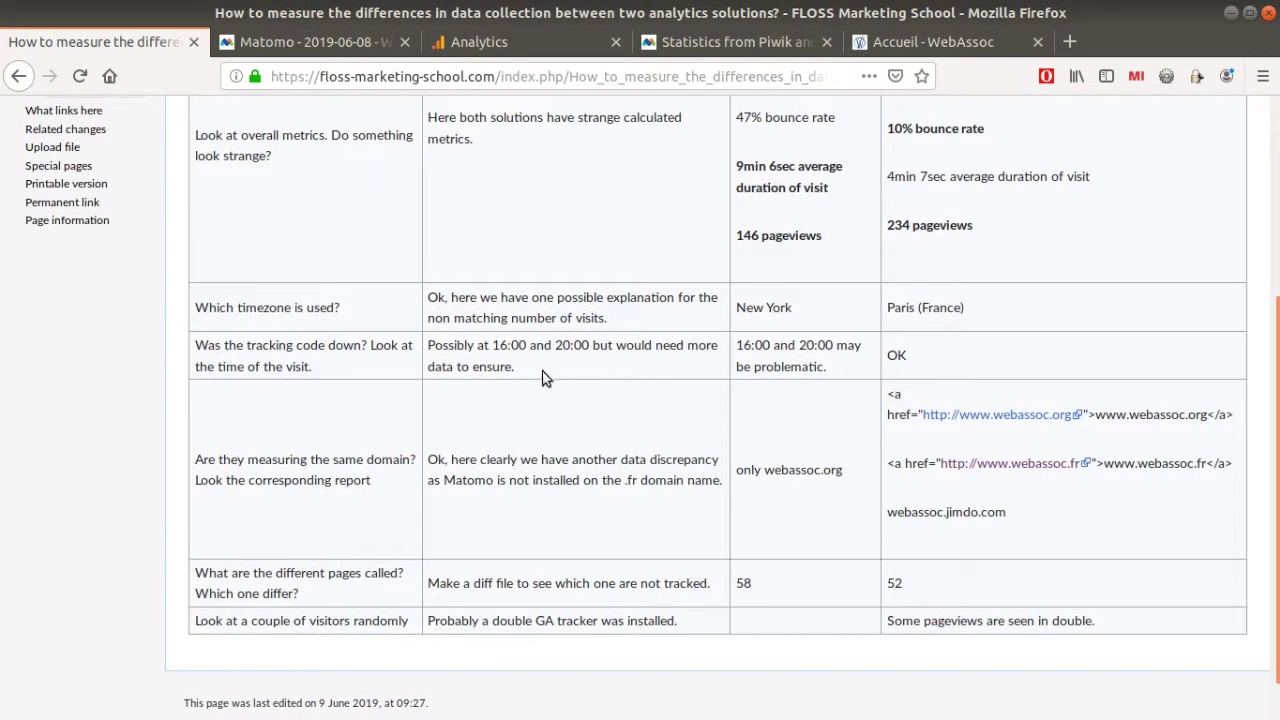
drag(506, 370, 432, 344)
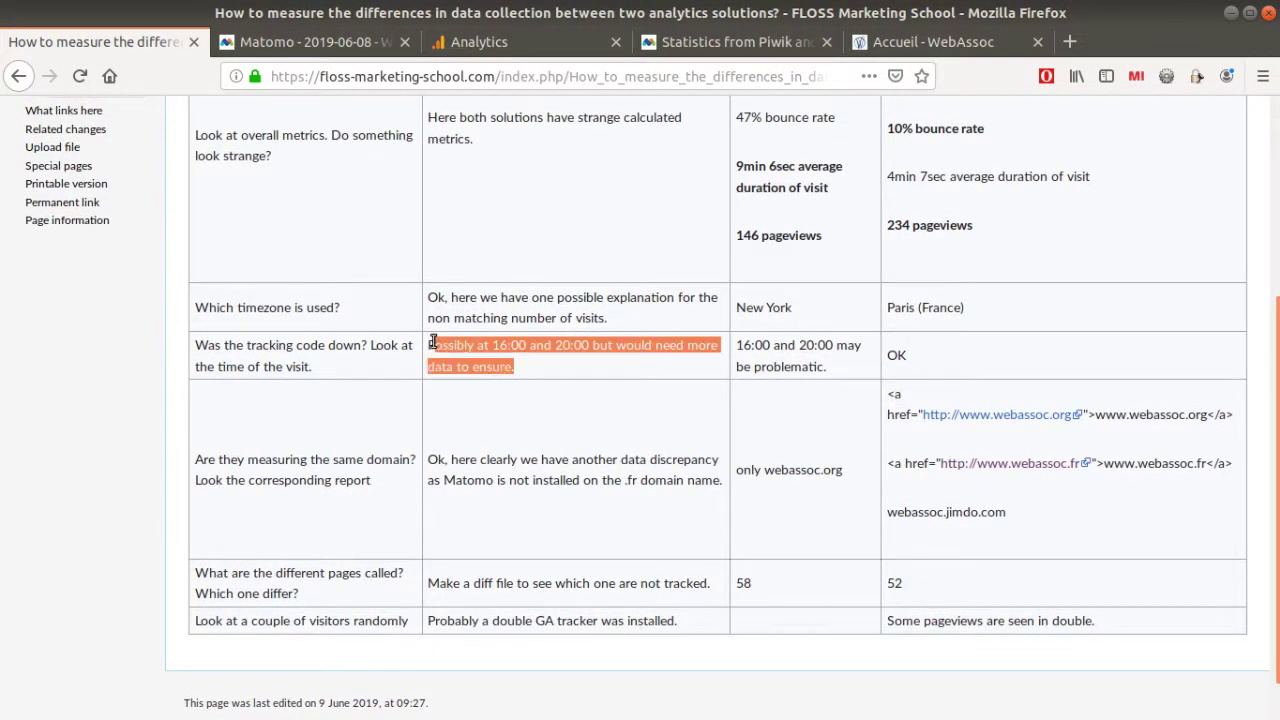
click(651, 344)
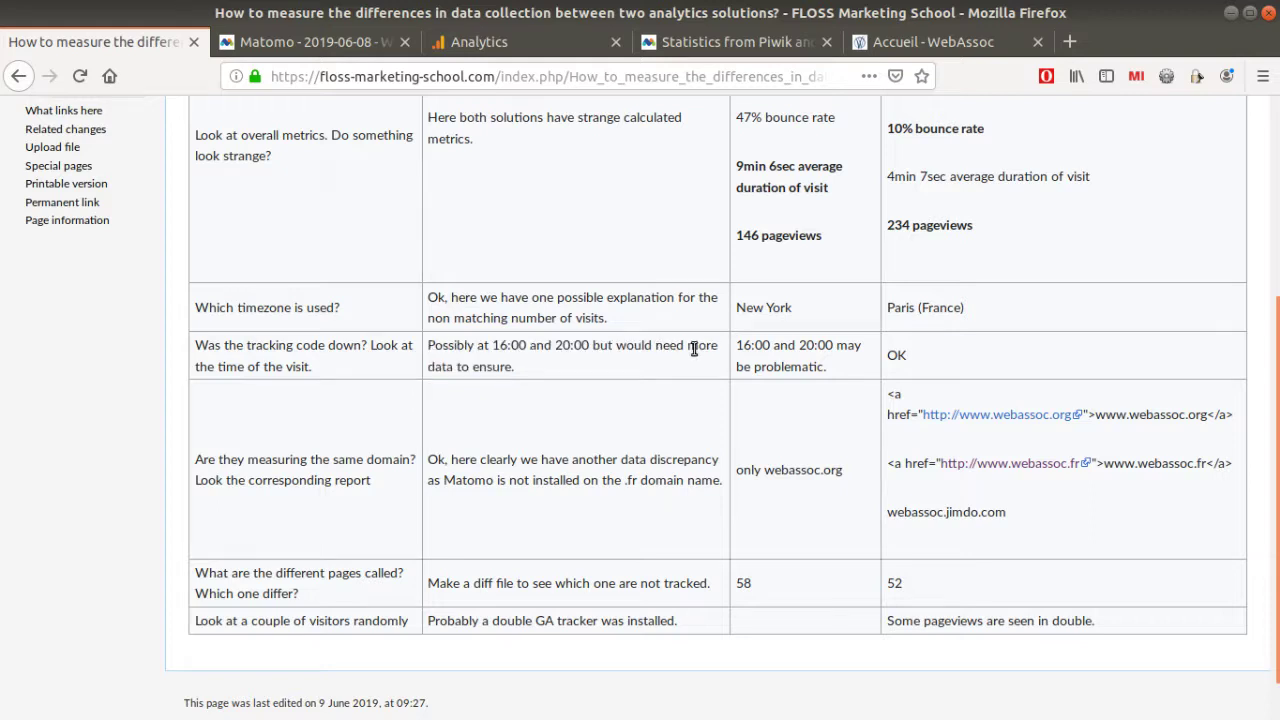
drag(491, 344, 591, 342)
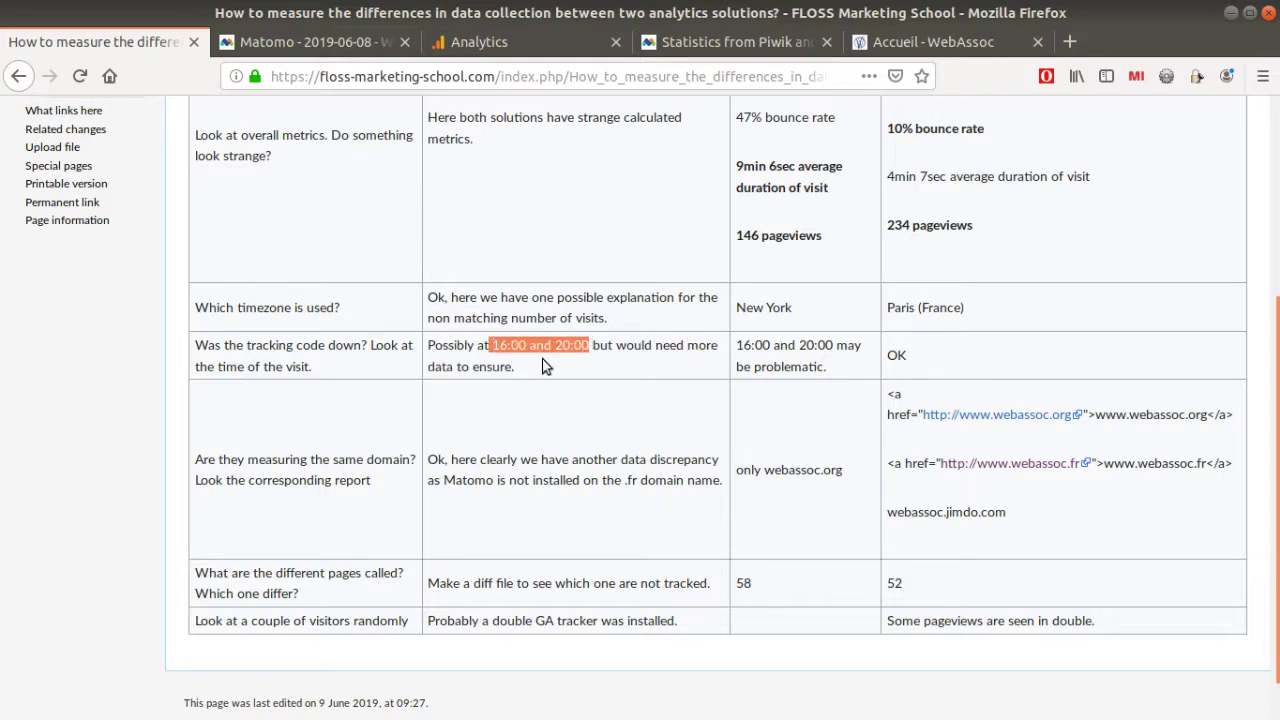
click(572, 346)
drag(562, 345, 586, 345)
Highlight the same-domain question in the wiki audit table.
scroll(570, 360, down, 1)
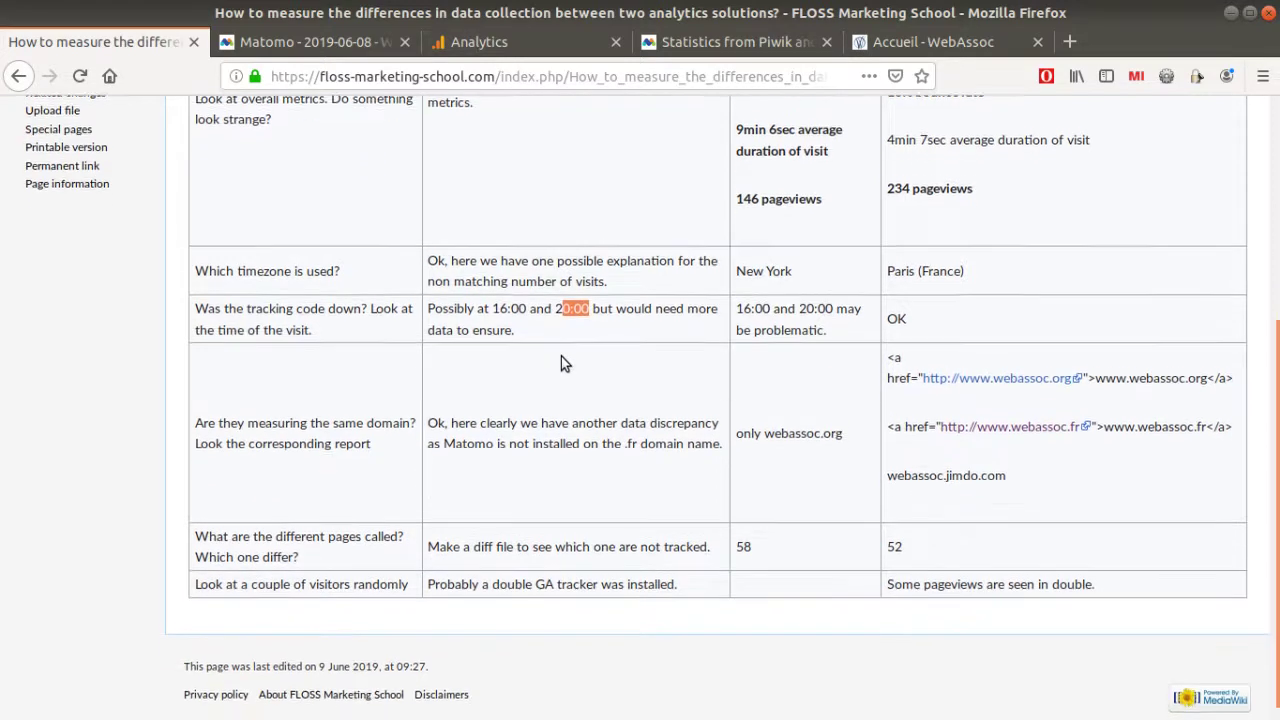
click(356, 426)
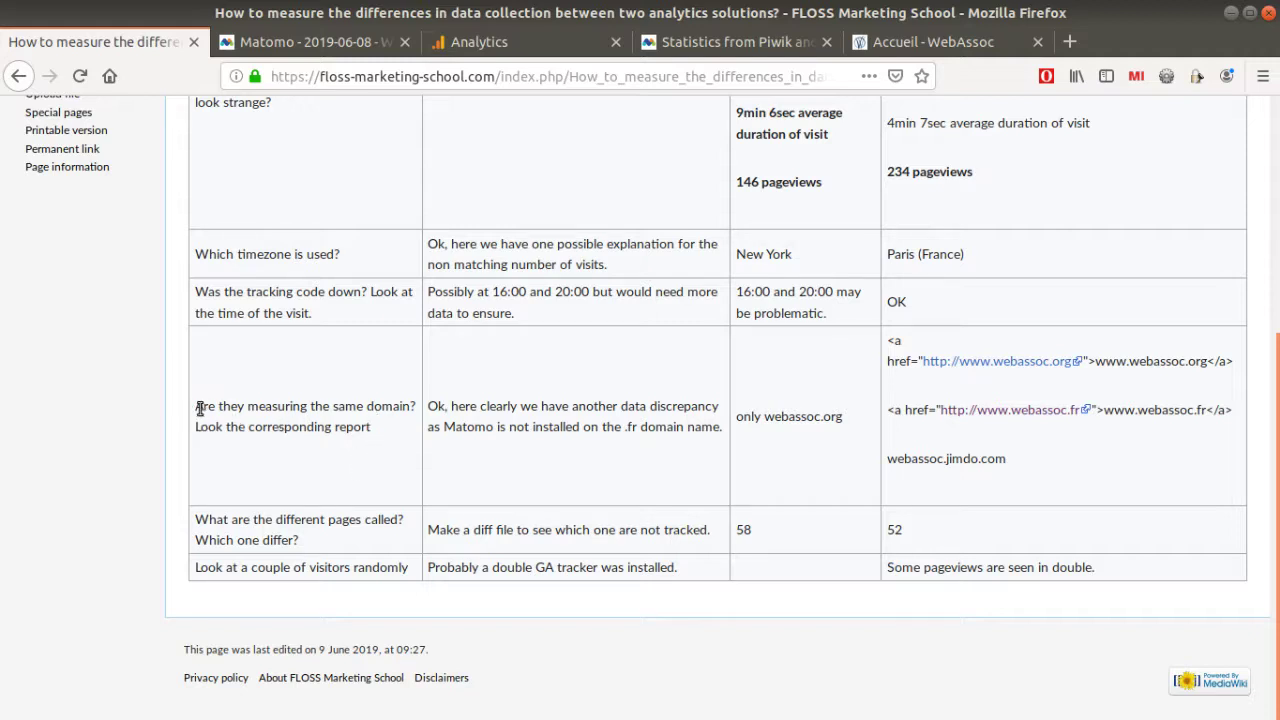
drag(198, 405, 348, 467)
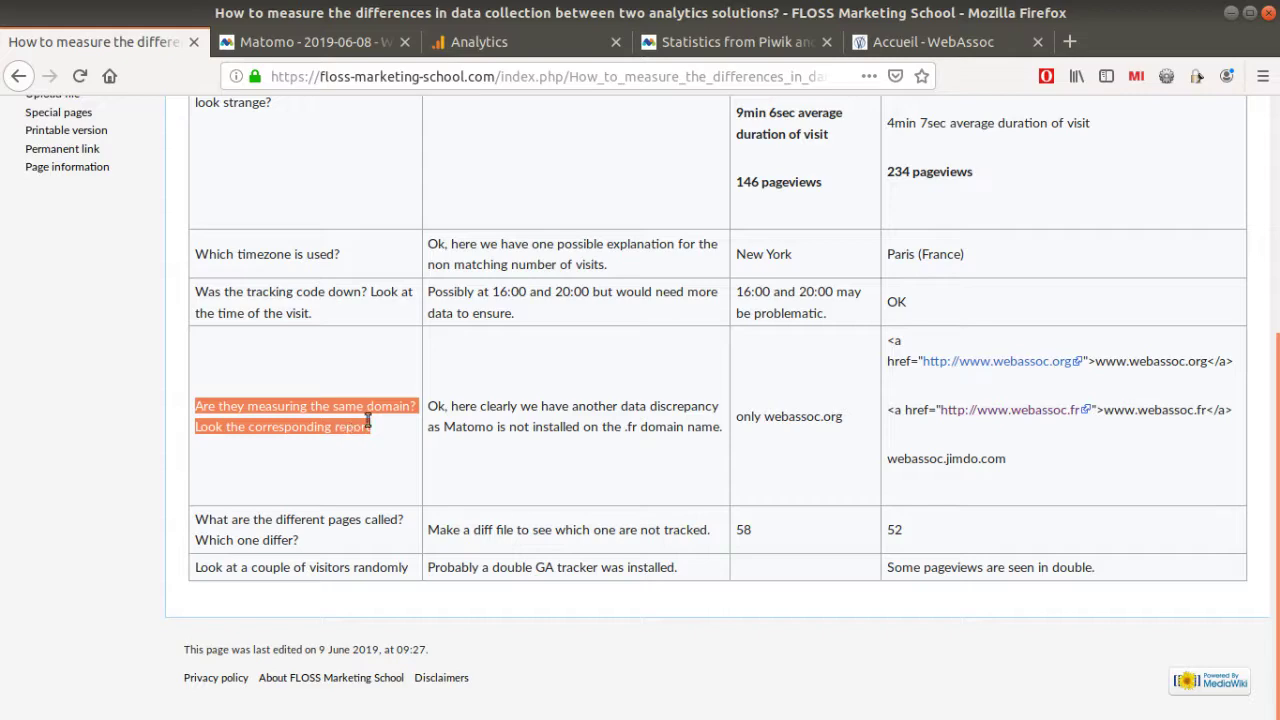
Show Google Analytics' 1 June users by Nom d'hôte under Audience > Technologie > Réseau.
click(358, 46)
click(450, 42)
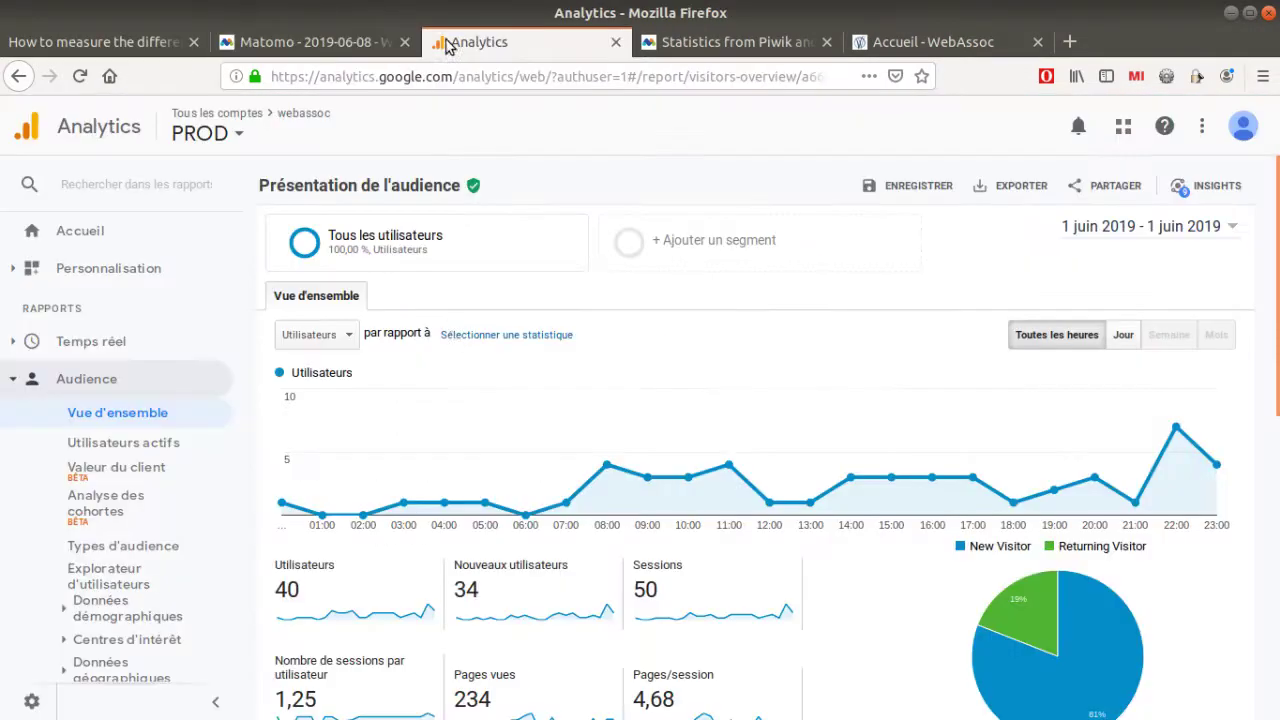
scroll(128, 520, down, 3)
click(110, 587)
scroll(145, 625, down, 2)
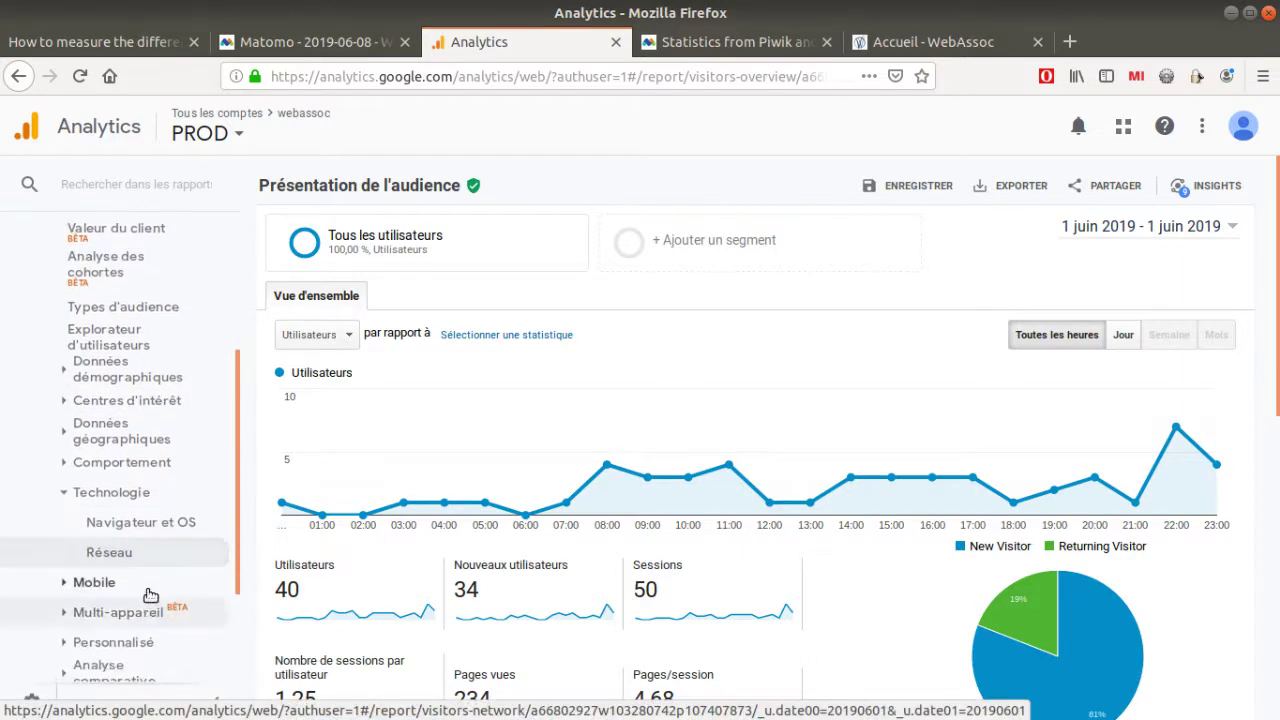
click(109, 552)
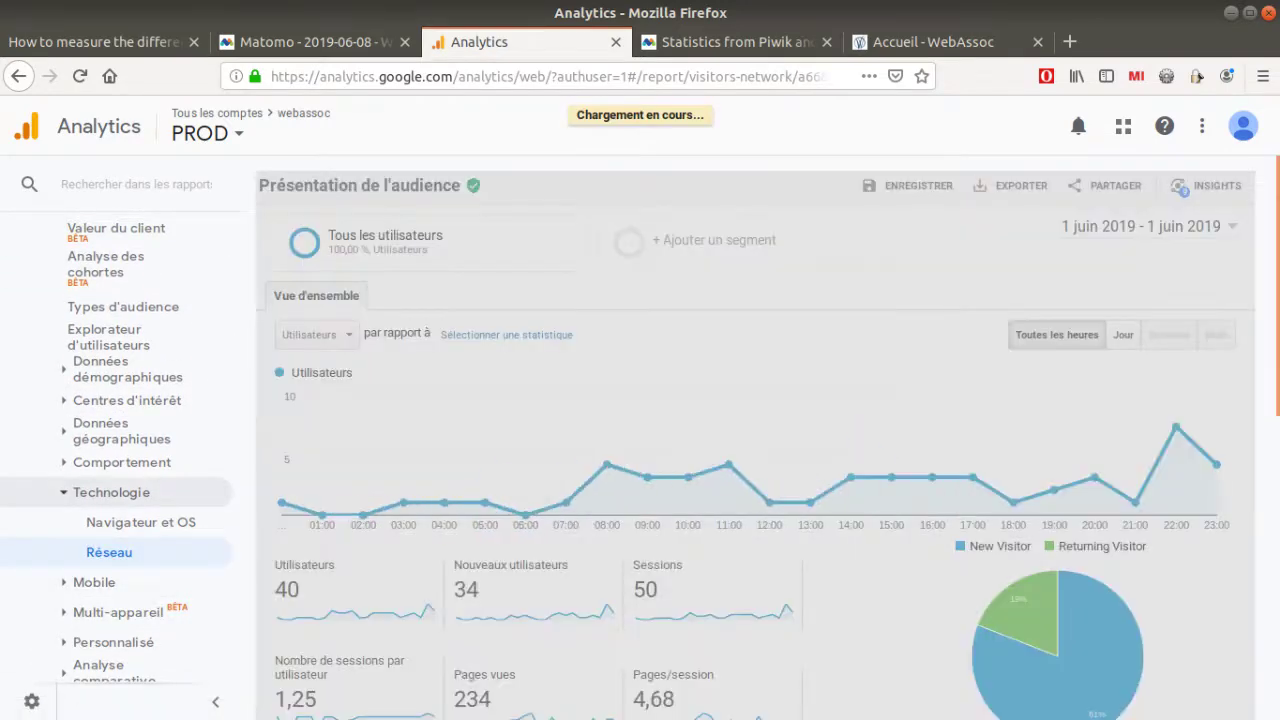
scroll(750, 450, down, 4)
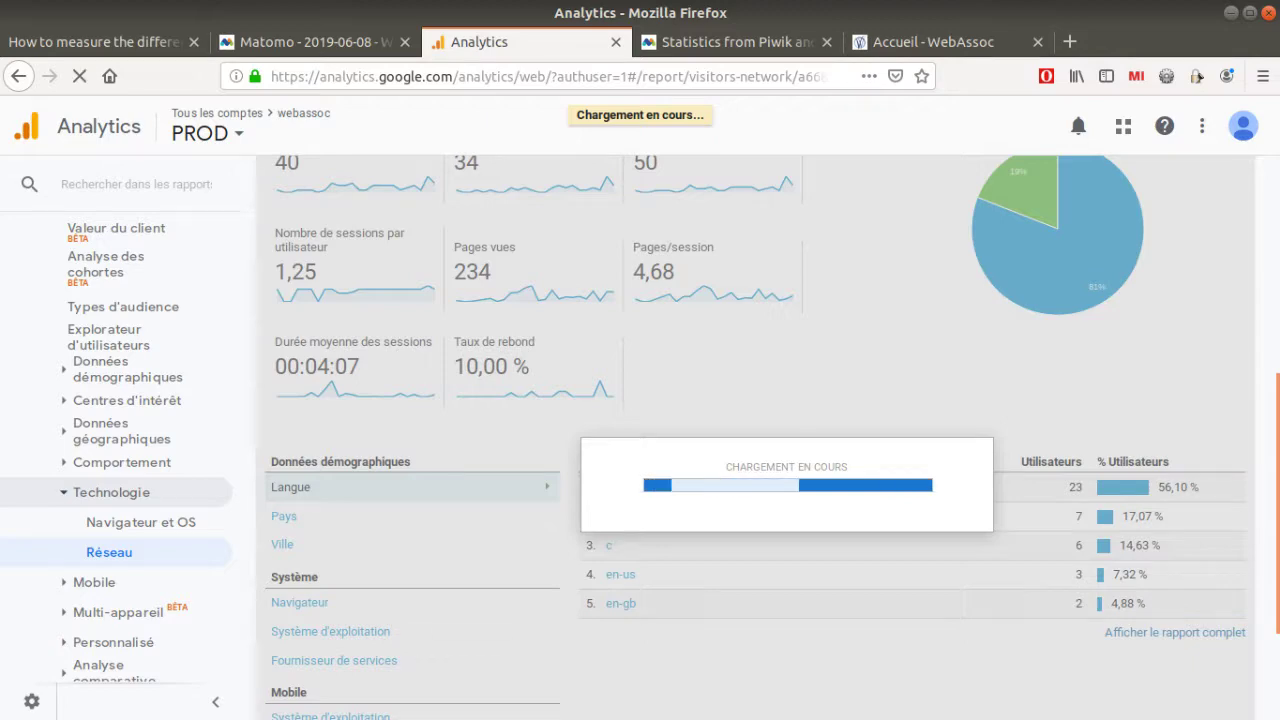
scroll(511, 446, down, 4)
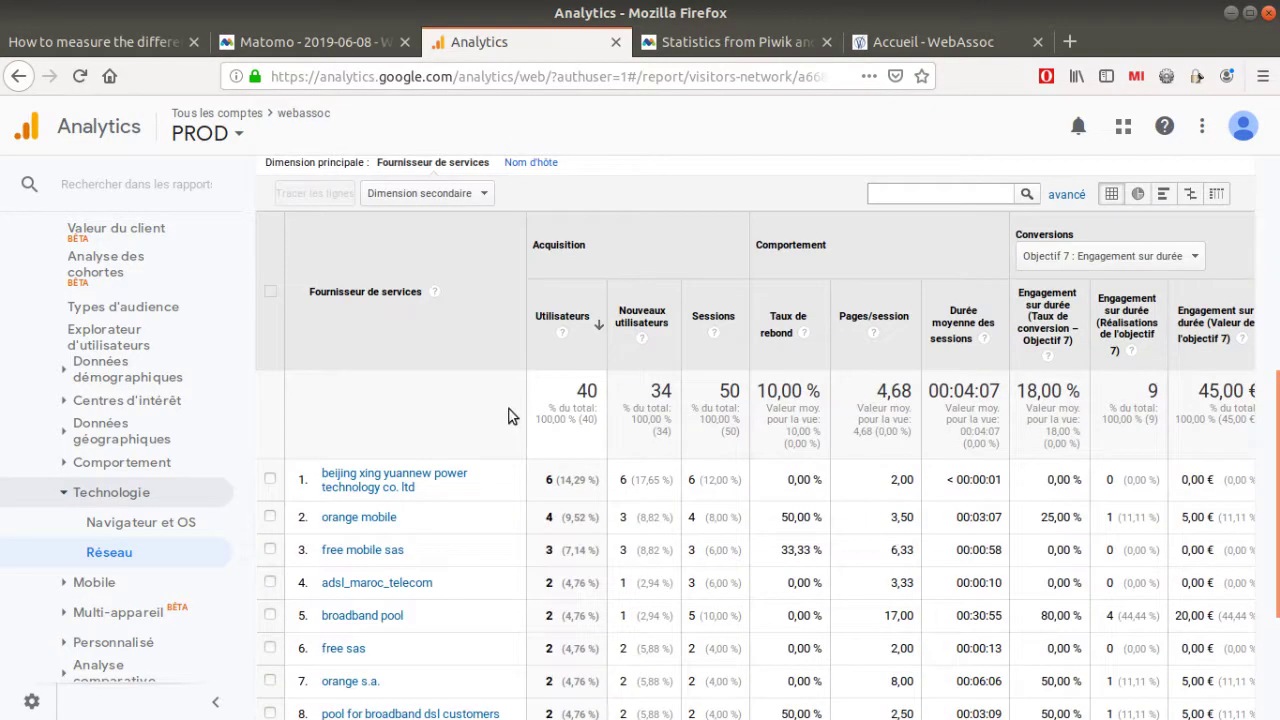
scroll(506, 409, up, 2)
click(532, 377)
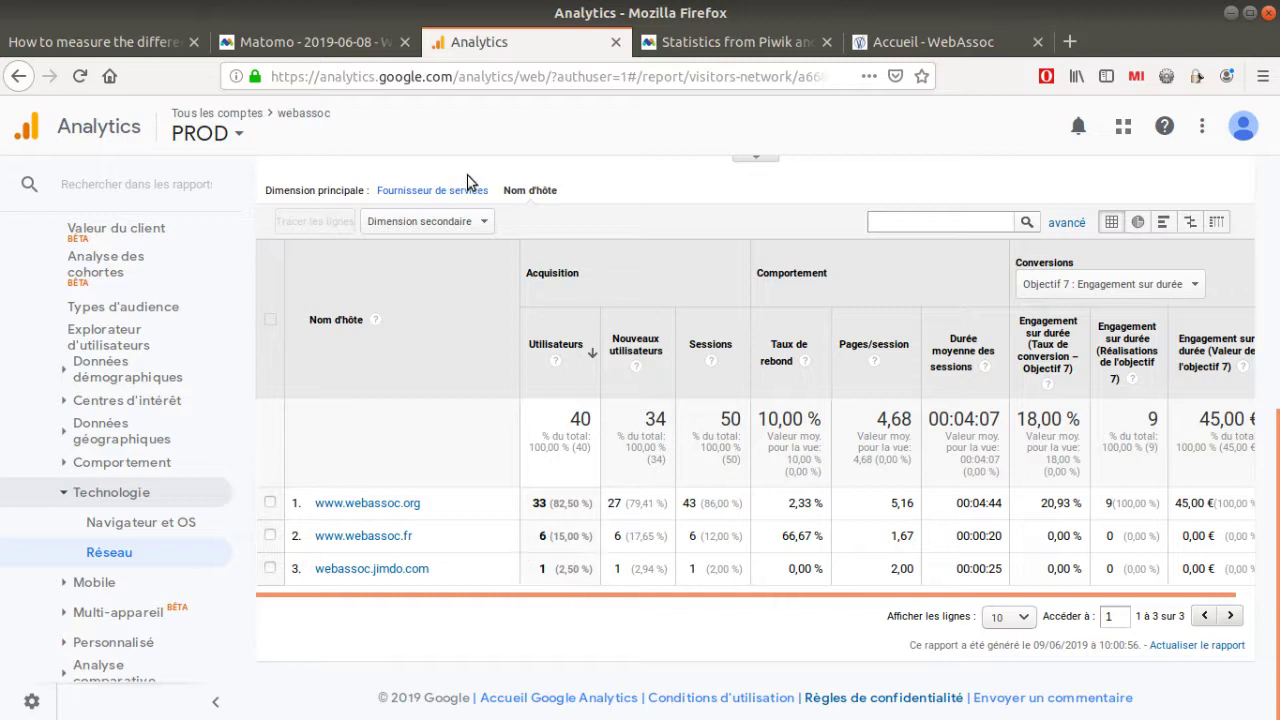
click(300, 42)
Inspect and apply the 'Hostname is not webassoc.org' segment to Matomo's time reports.
scroll(367, 312, up, 1)
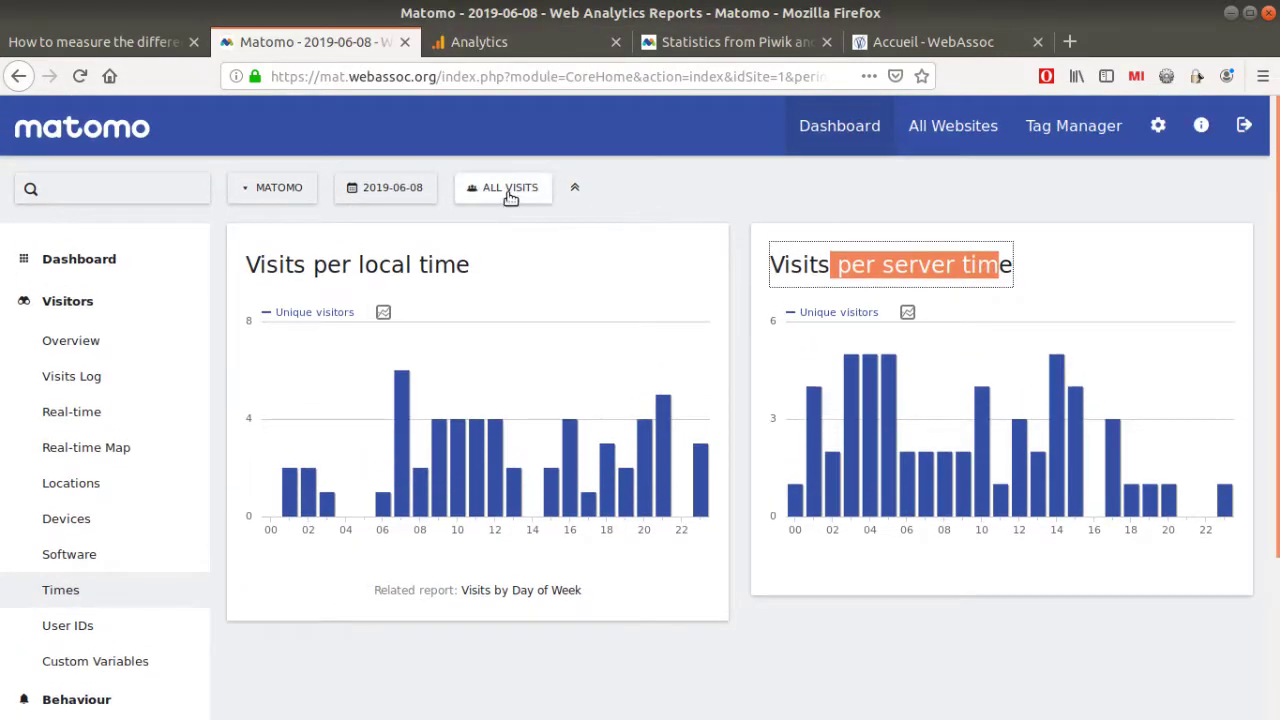
click(511, 192)
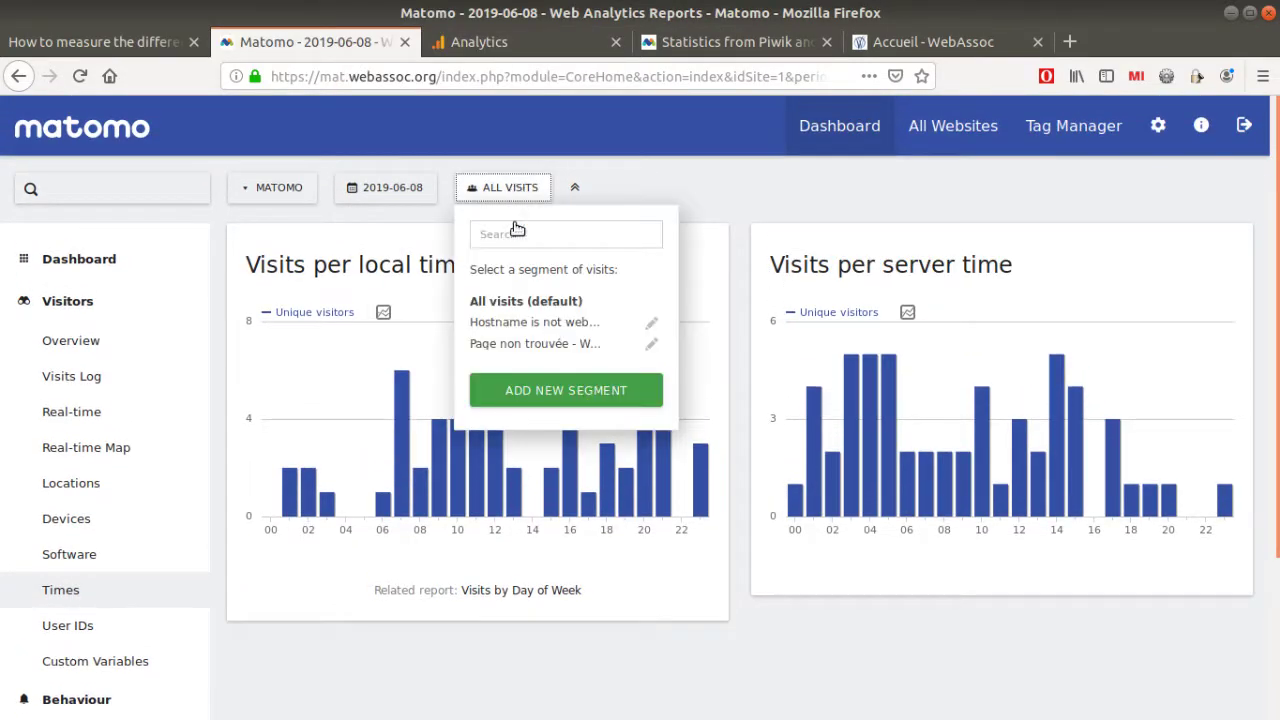
click(652, 328)
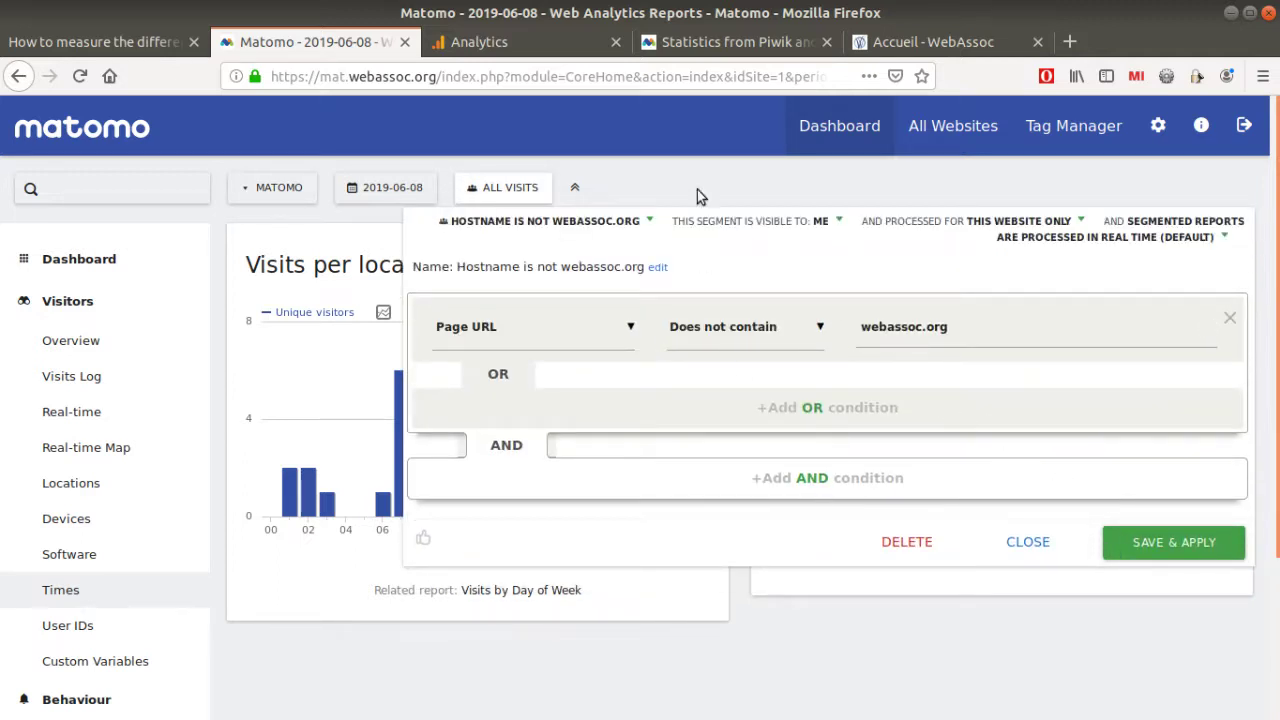
click(510, 187)
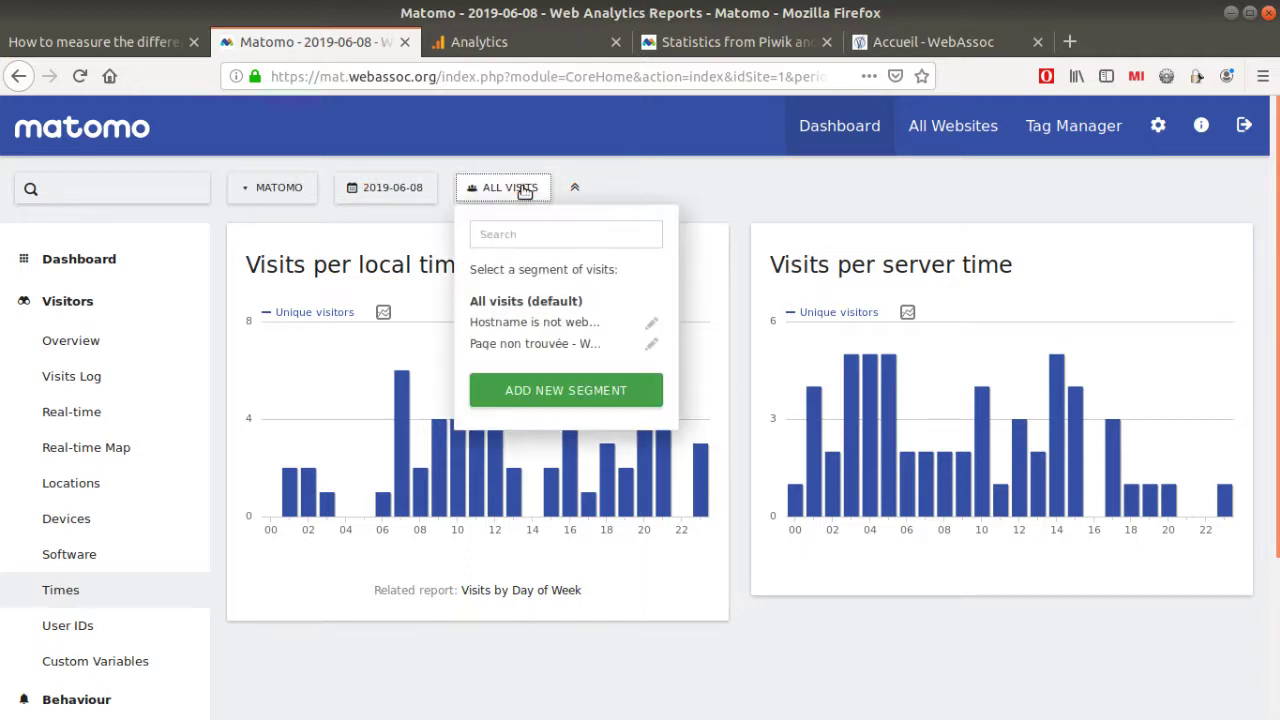
click(517, 323)
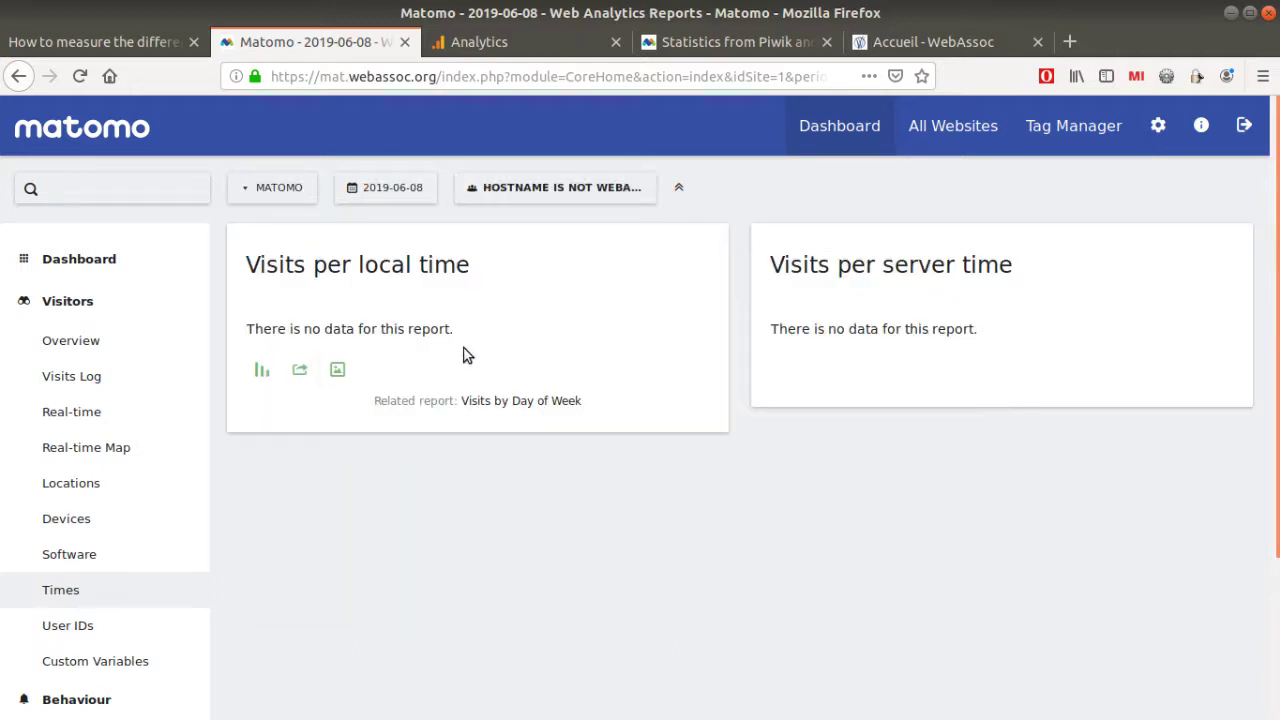
Set the Matomo report date to 1 June 2019, which returns no data.
click(418, 190)
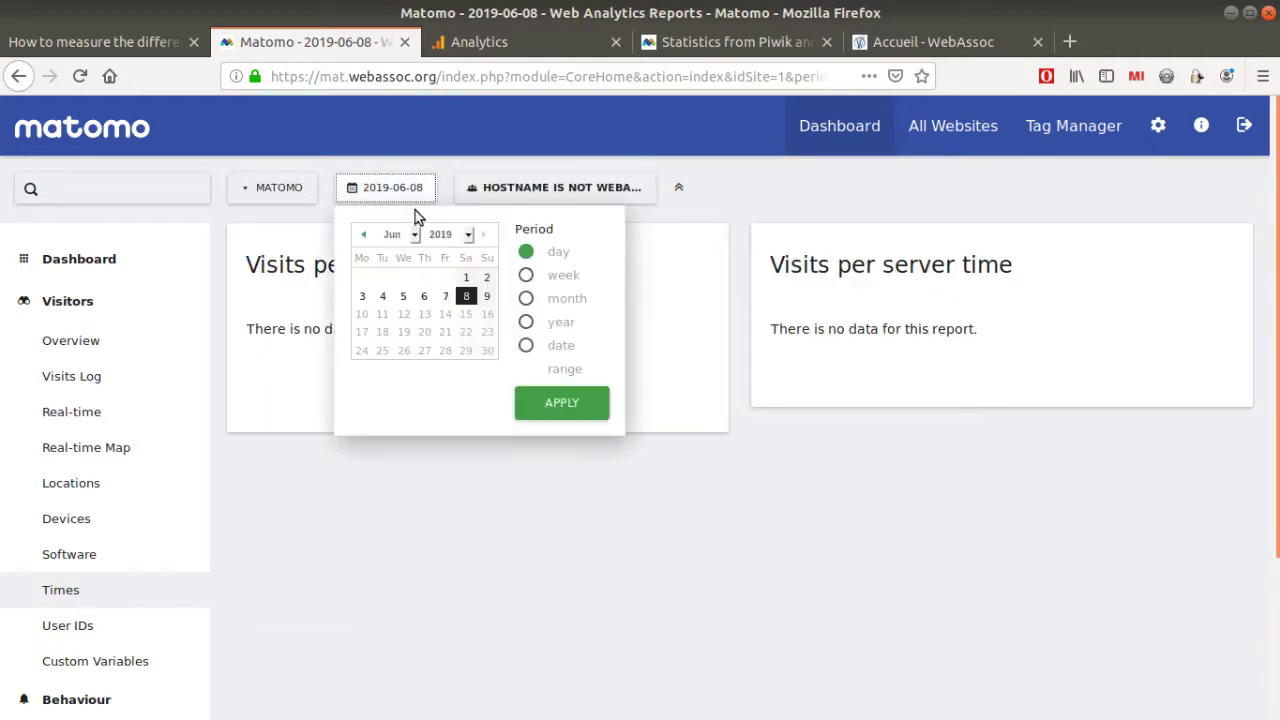
click(466, 277)
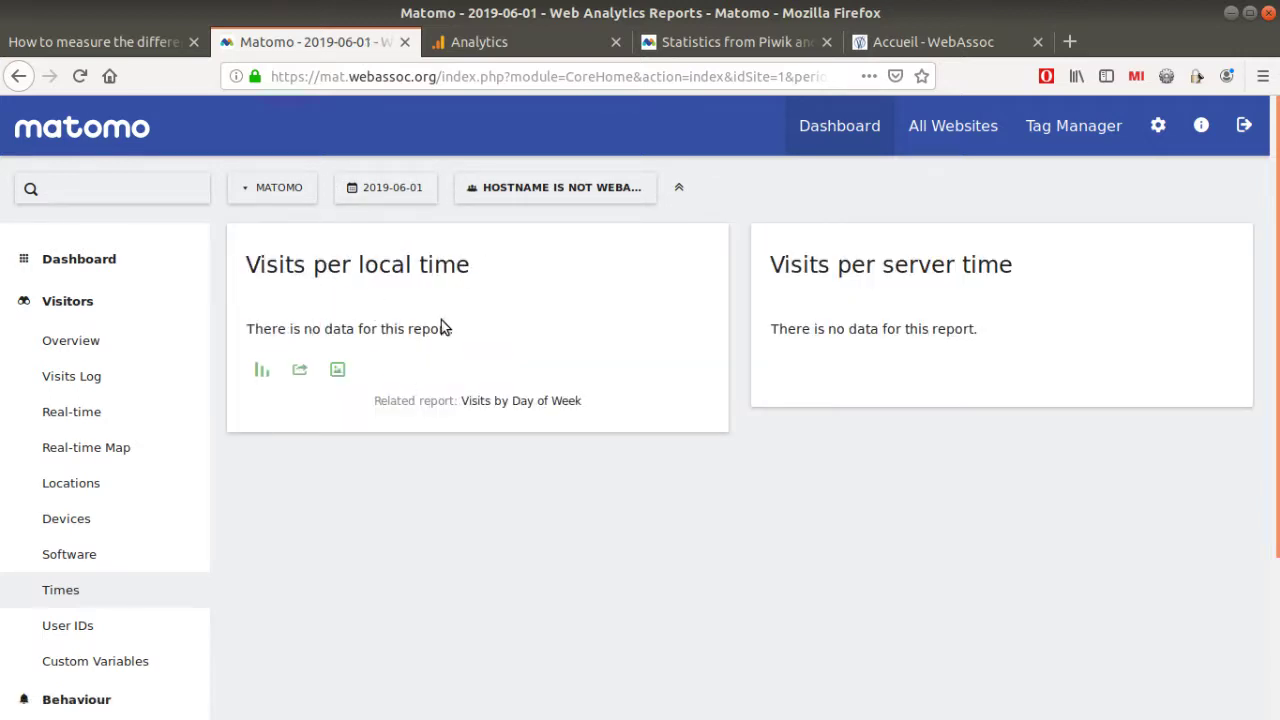
click(470, 42)
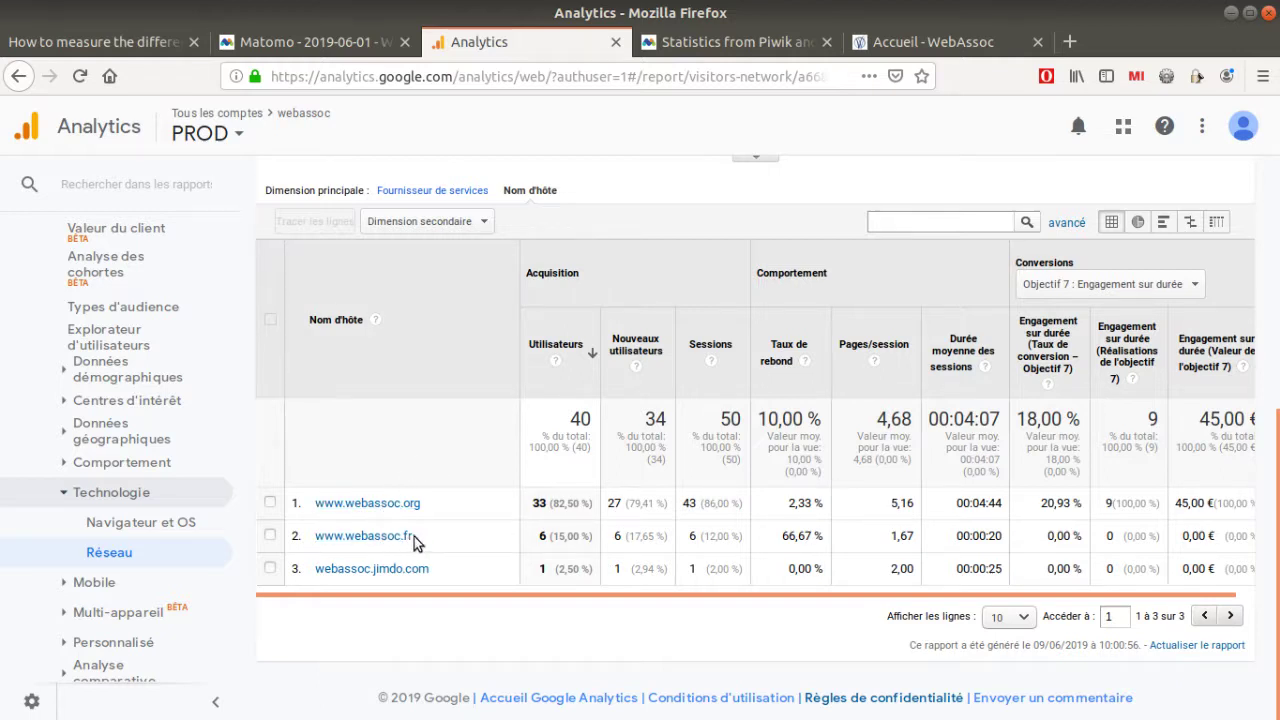
drag(408, 537, 325, 538)
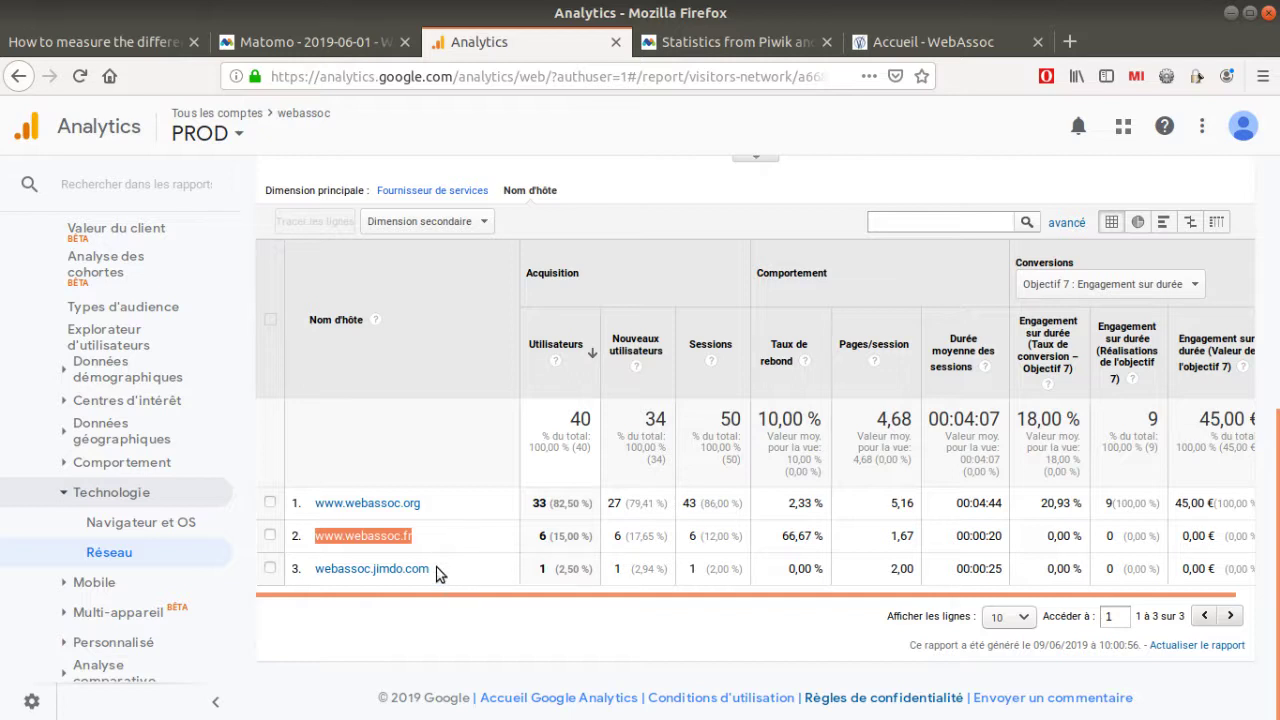
click(215, 45)
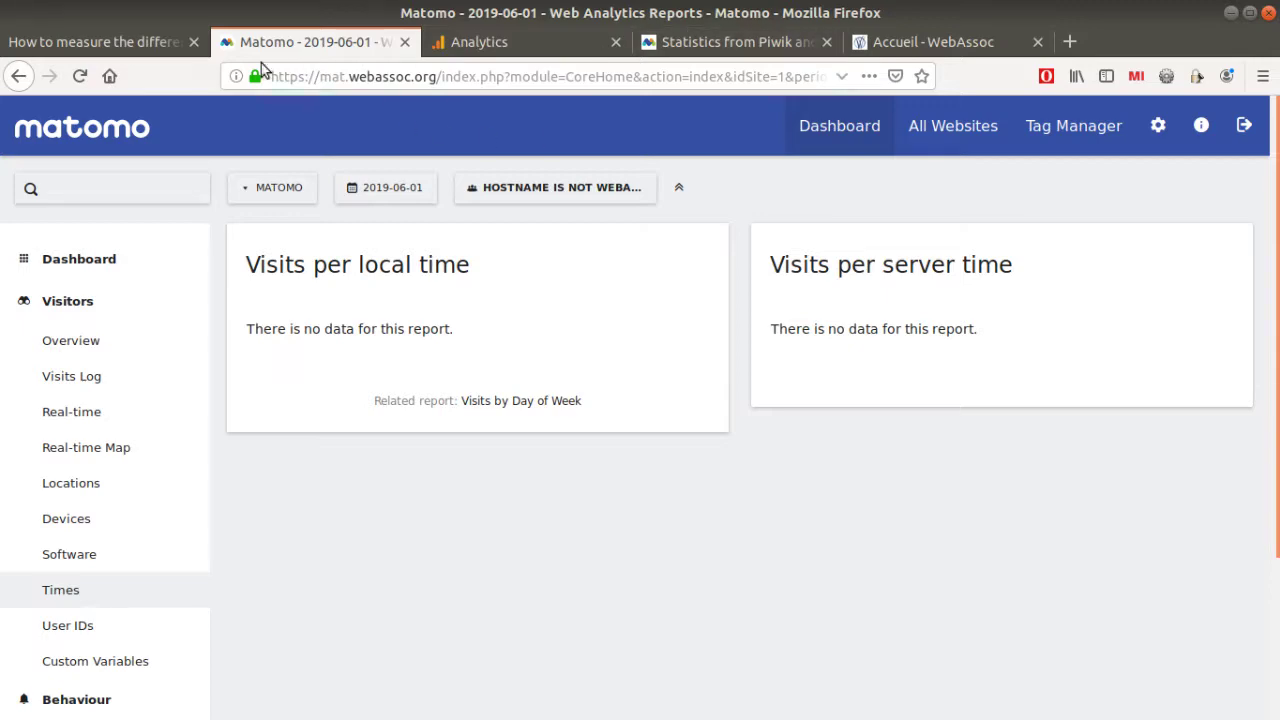
Highlight the Matomo visit count and the pages row's 'make a diff file' comment (58 vs 52).
click(101, 45)
scroll(799, 386, up, 5)
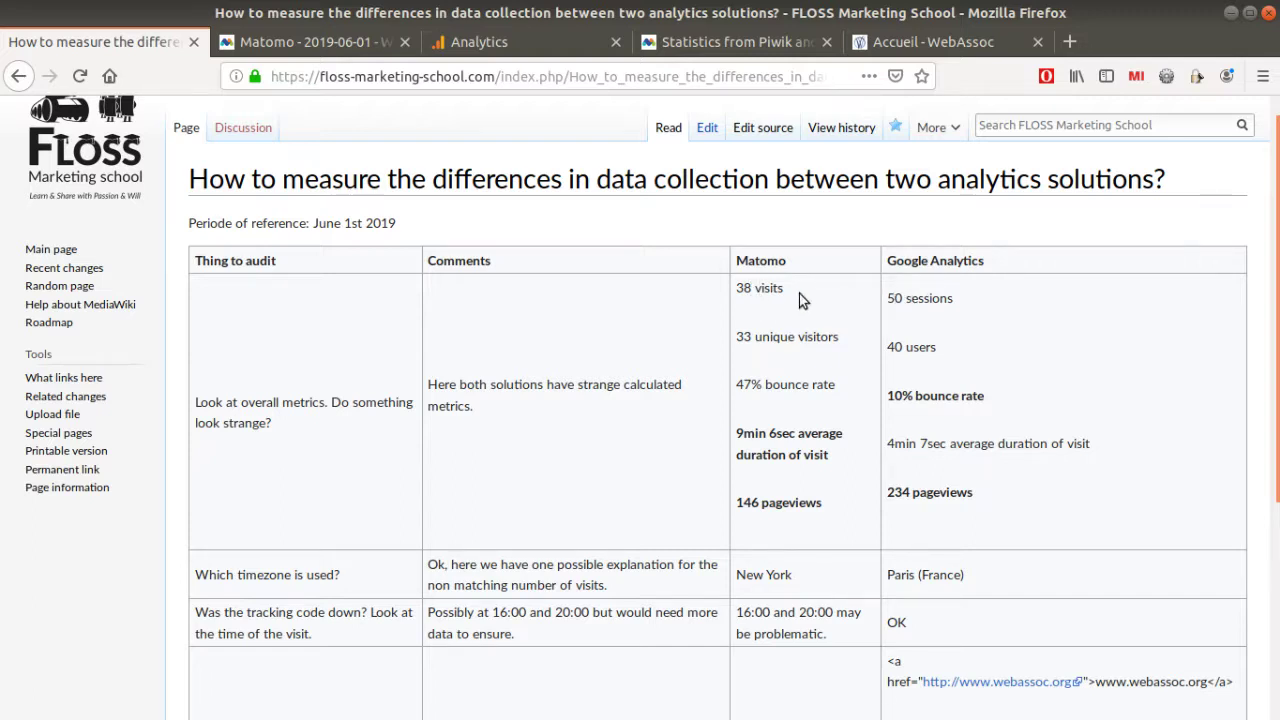
drag(795, 292, 733, 290)
scroll(730, 434, down, 3)
scroll(713, 430, down, 2)
scroll(713, 430, down, 1)
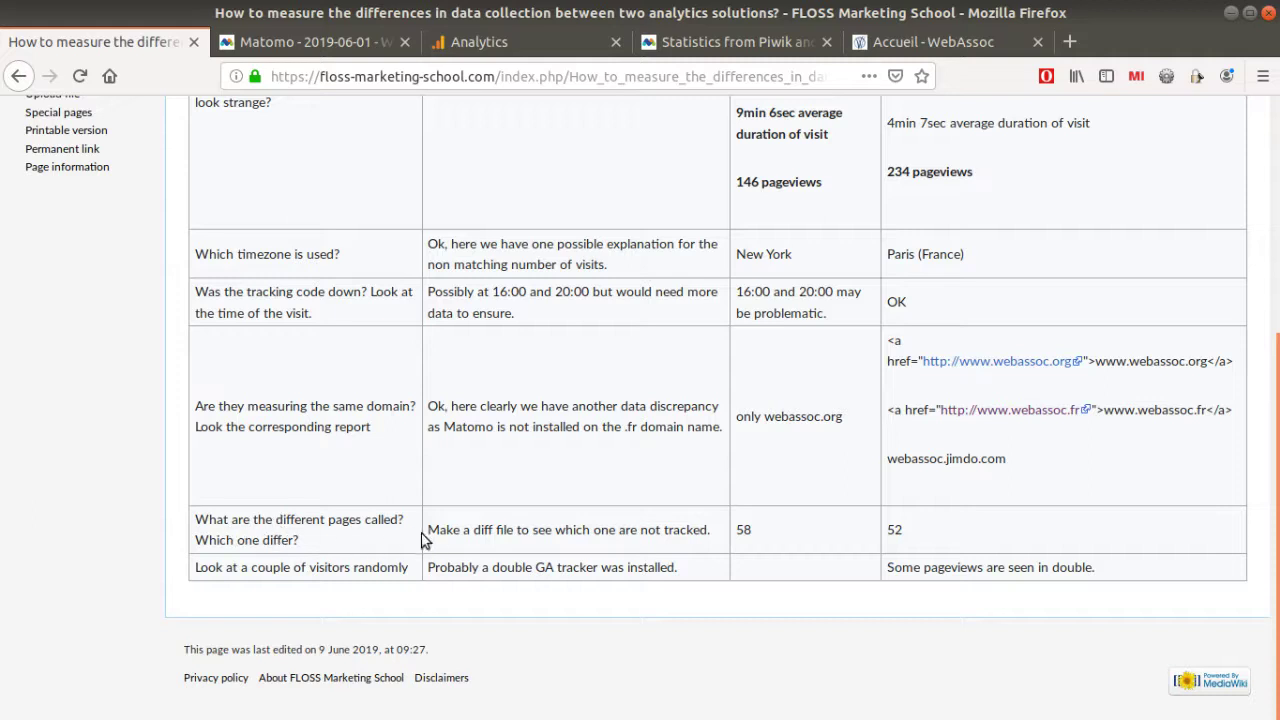
drag(436, 533, 712, 534)
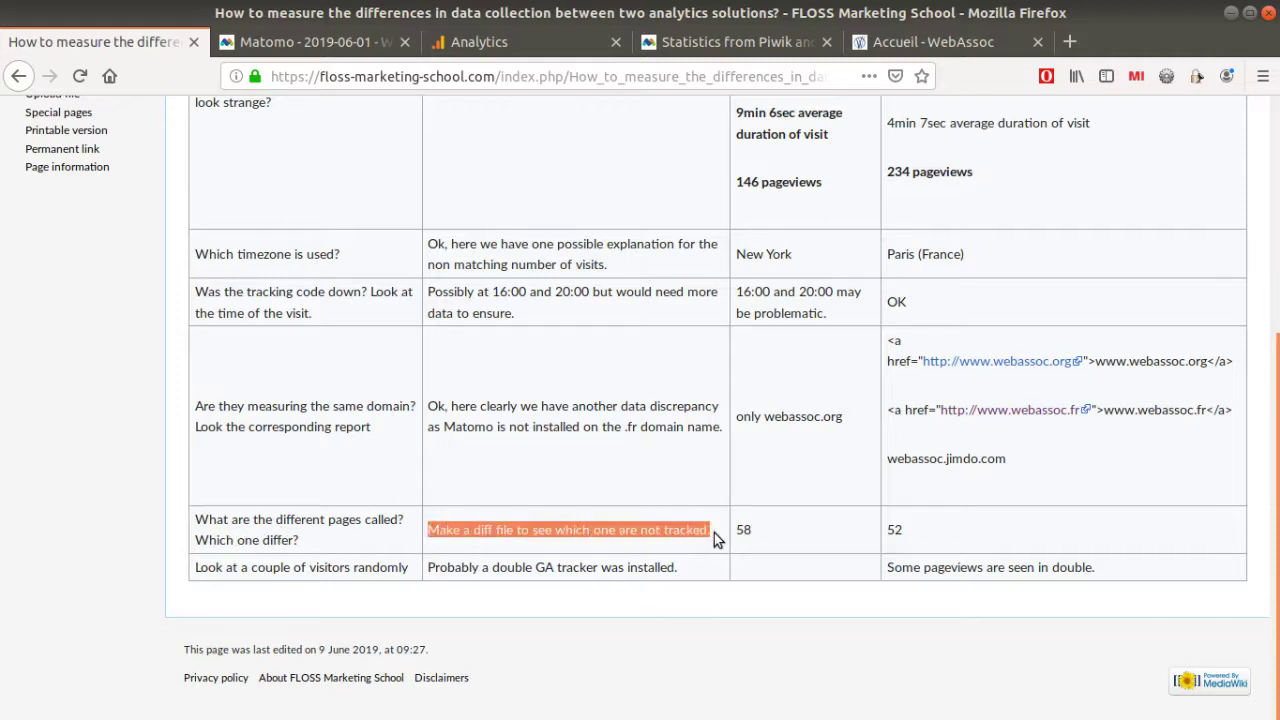
Open Matomo's Behaviour > Pages report for 2019-06-01 with the All visits segment applied.
click(348, 42)
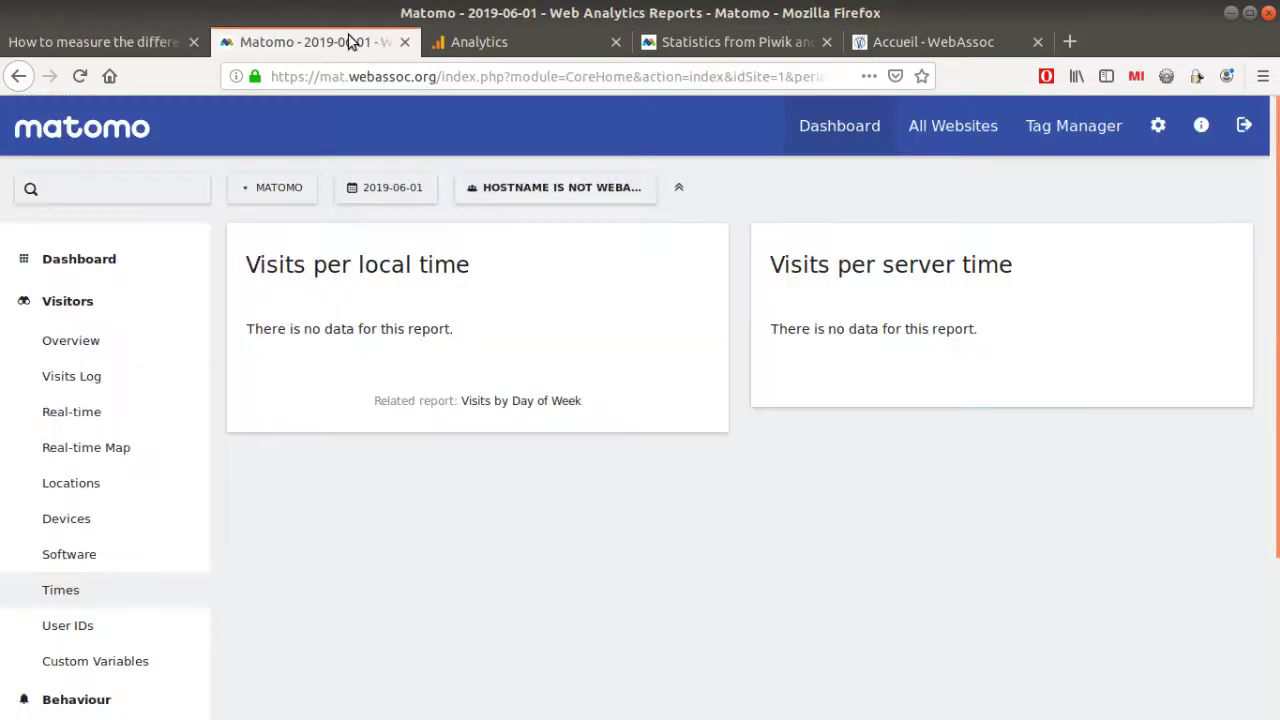
click(113, 312)
click(86, 348)
click(80, 387)
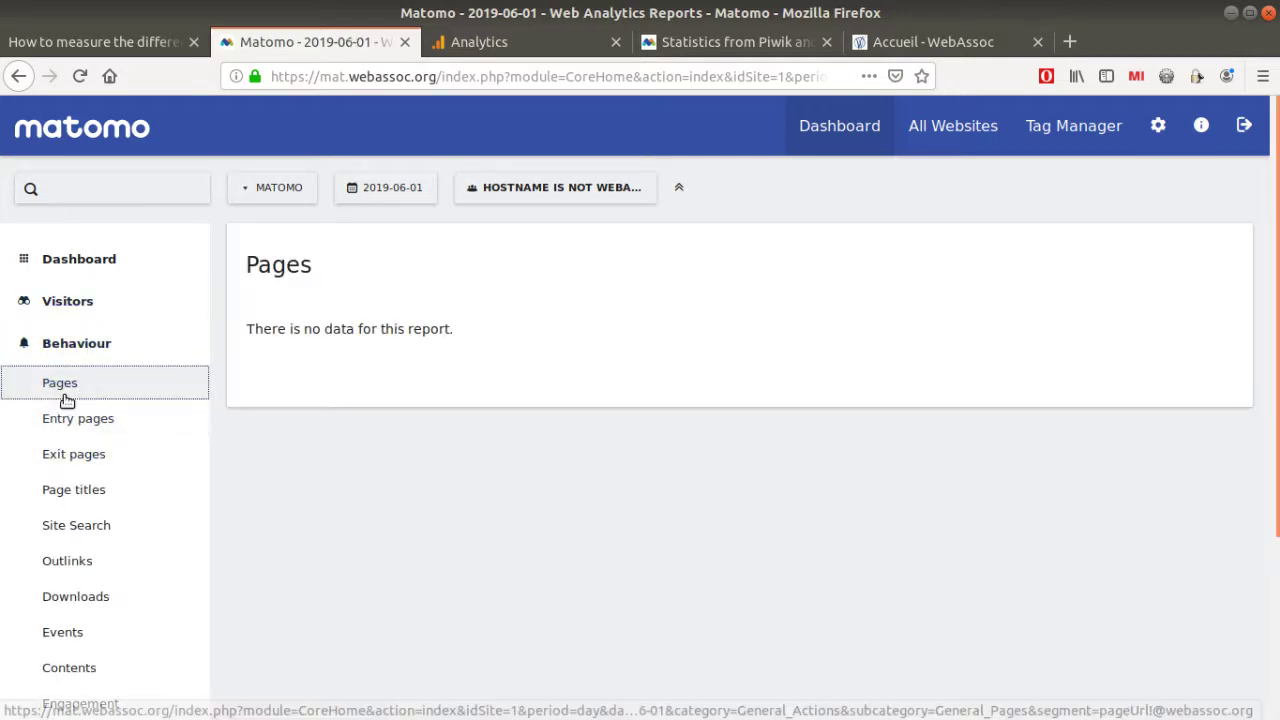
click(485, 192)
click(503, 303)
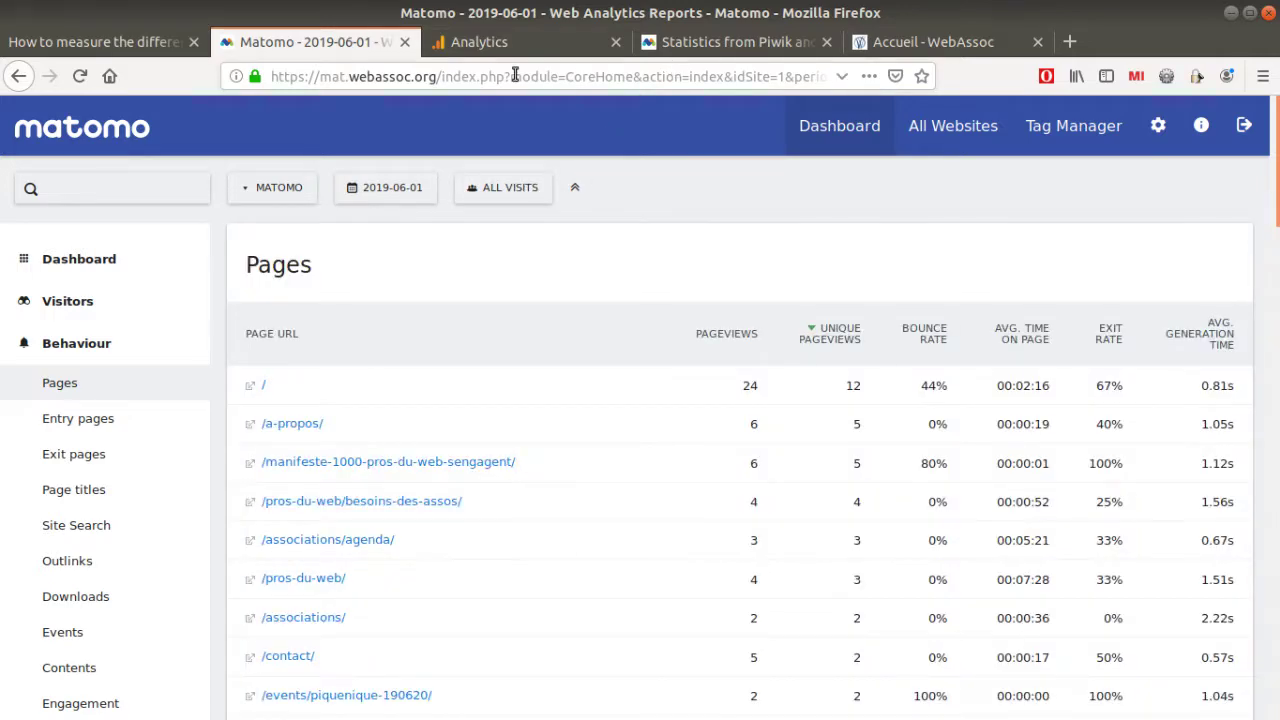
Open Google Analytics' Behaviour > Site Content > All Pages report for 1 June, with its rows-per-page choices.
click(470, 42)
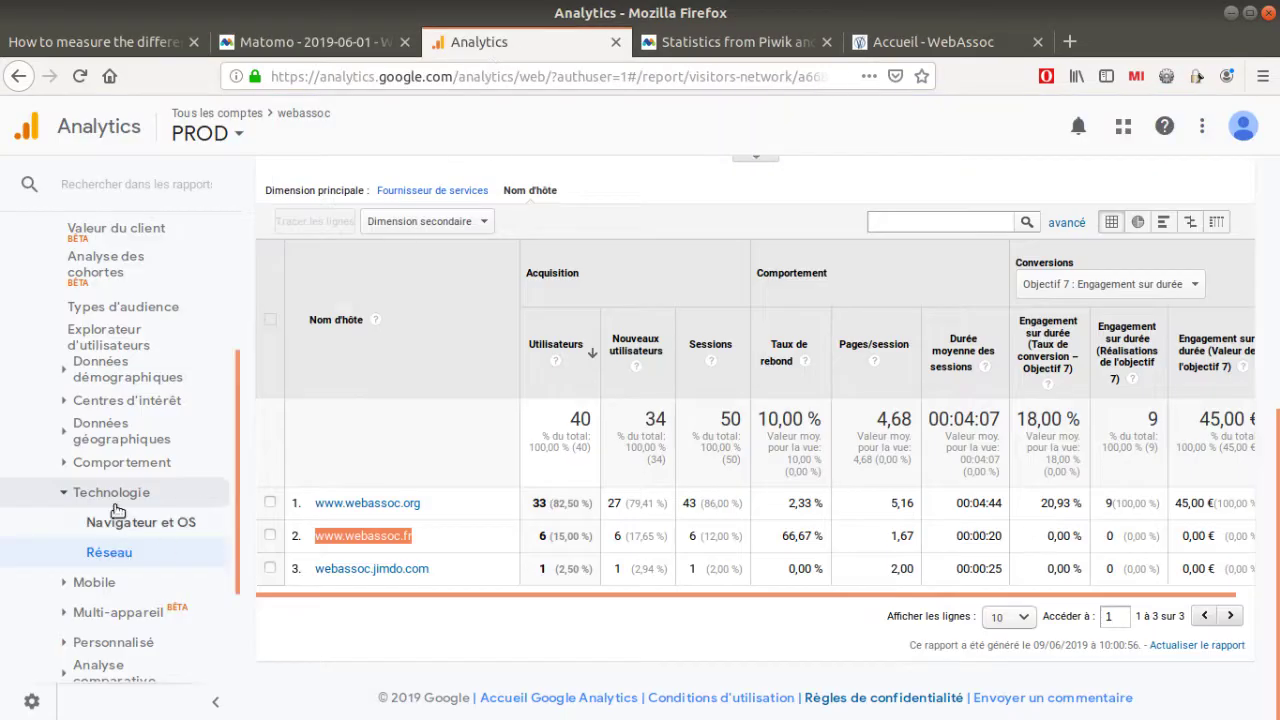
scroll(105, 420, down, 3)
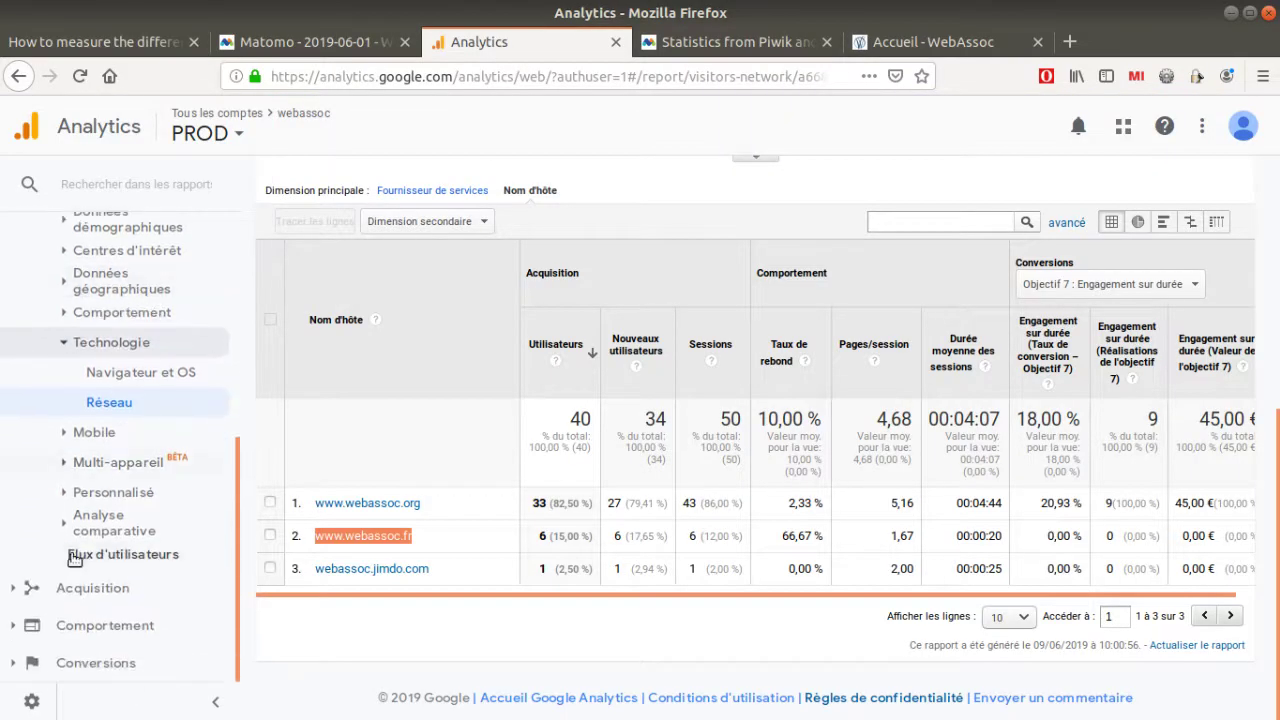
click(88, 625)
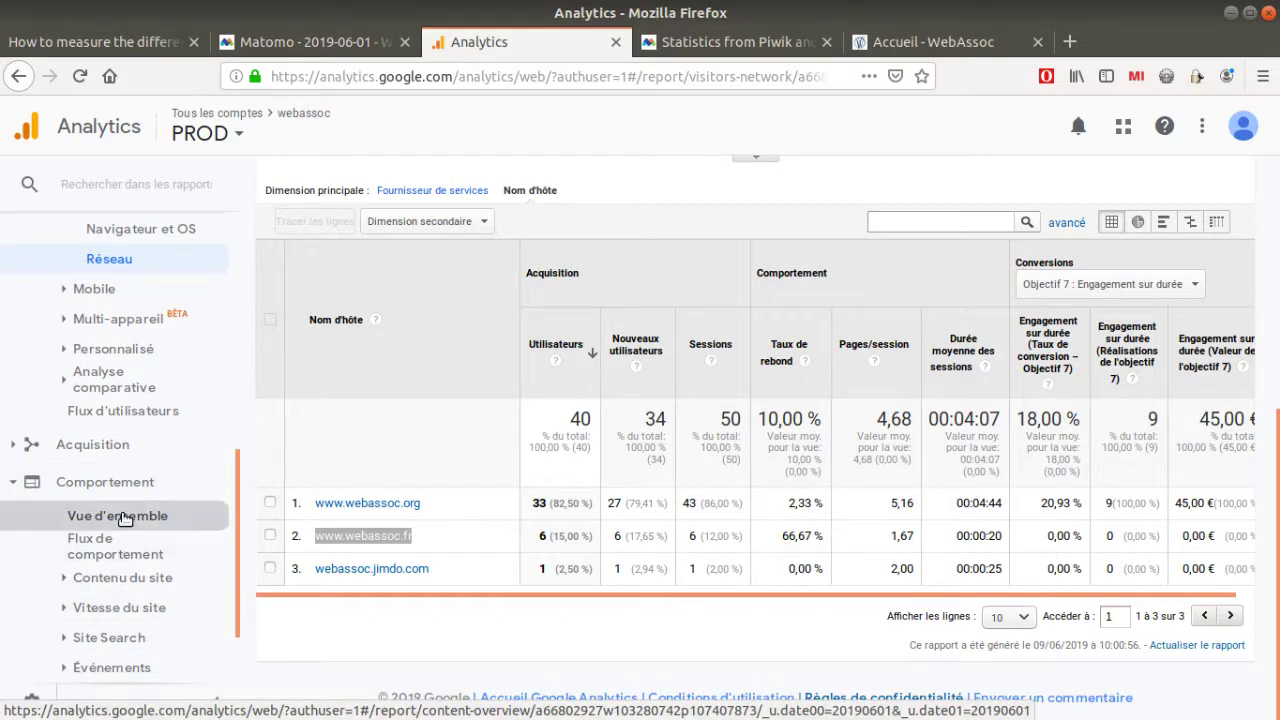
click(120, 516)
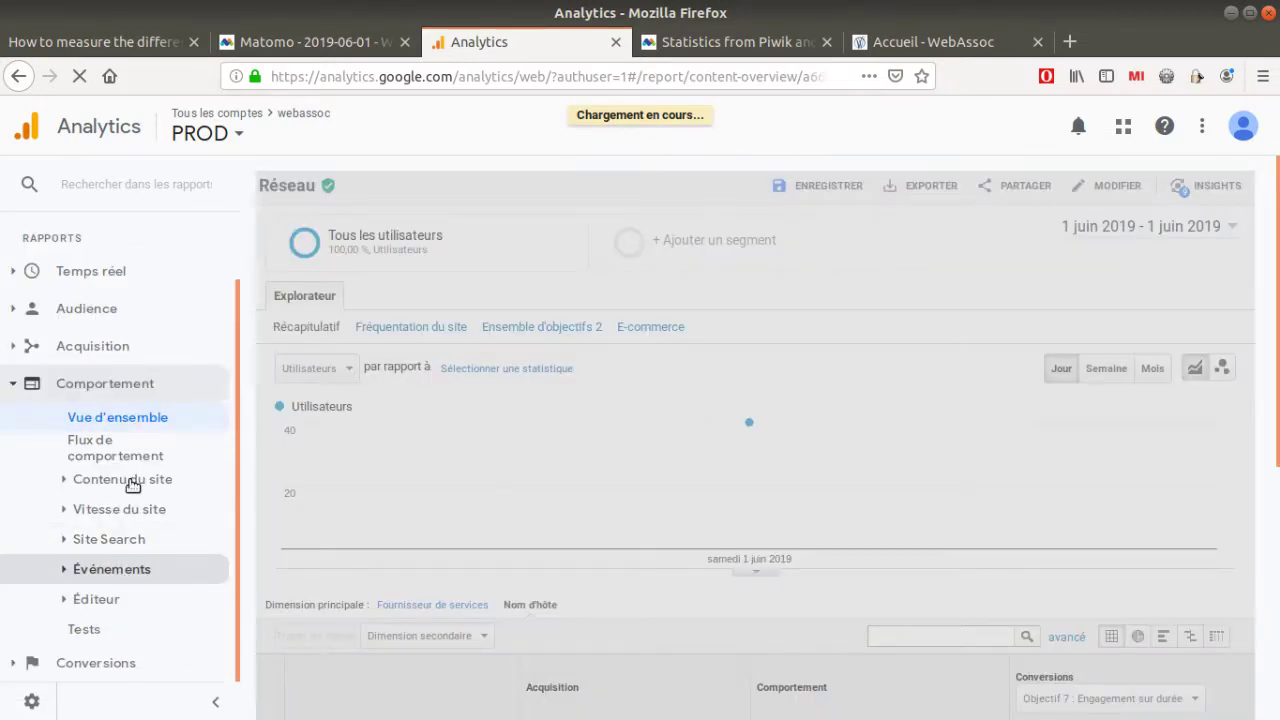
click(129, 484)
click(130, 512)
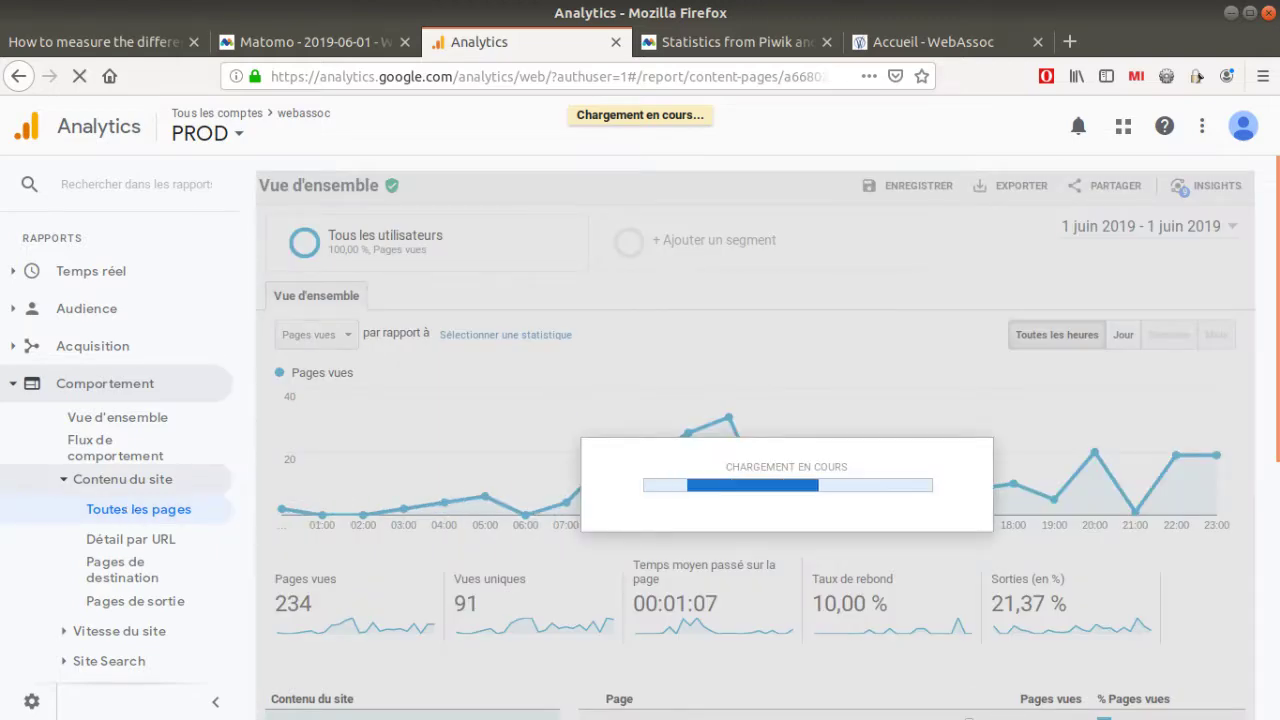
scroll(470, 420, down, 3)
scroll(460, 320, down, 3)
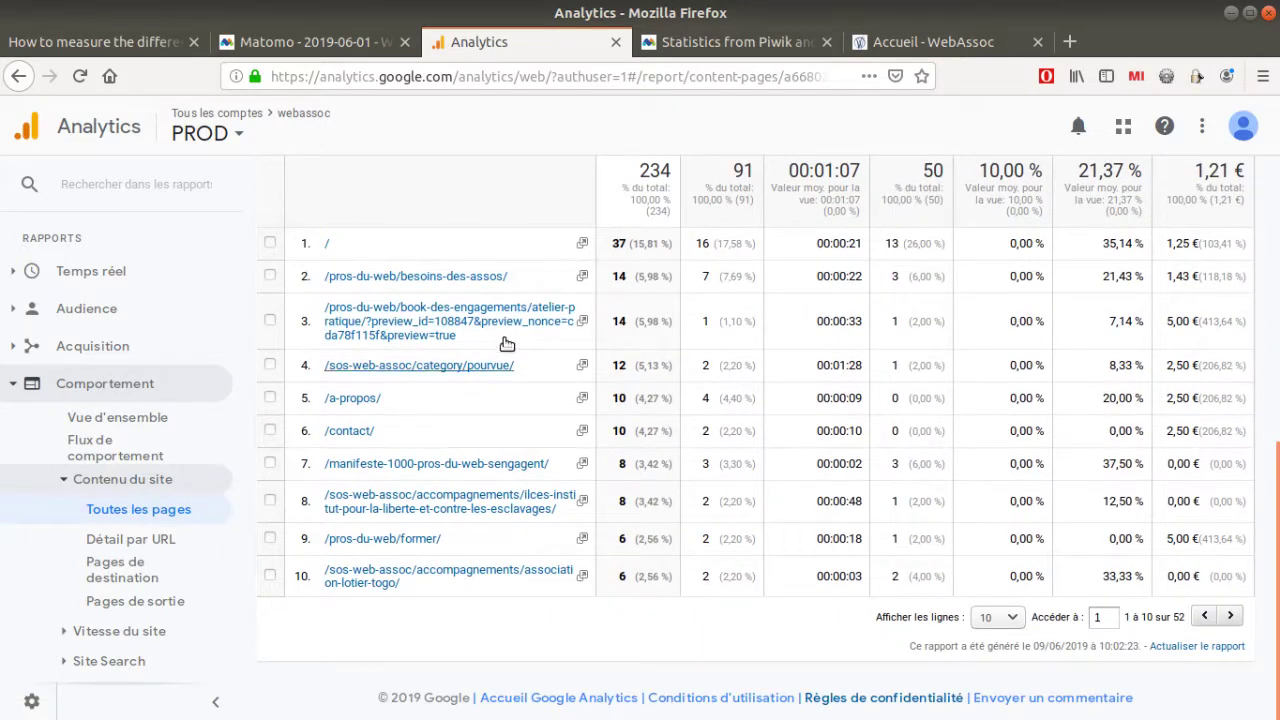
click(997, 617)
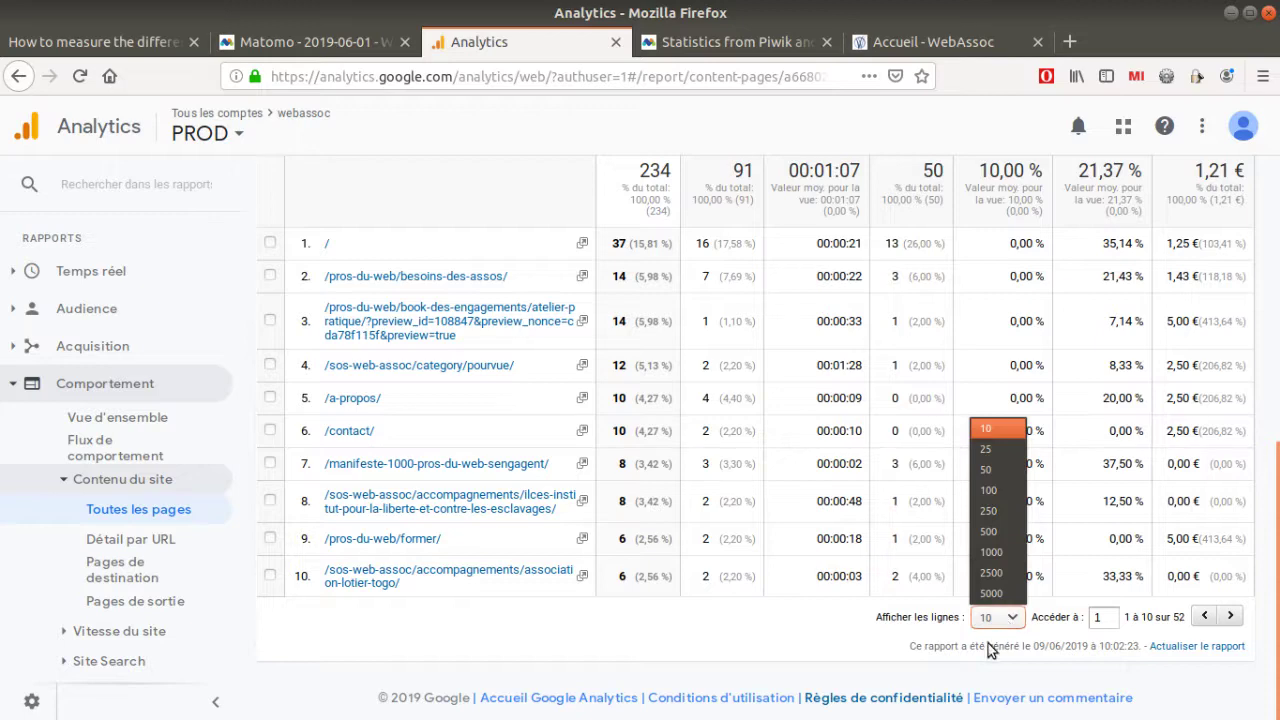
Show 2500 rows in Google Analytics, then confirm Matomo's Pages report totals 58 pages.
click(991, 573)
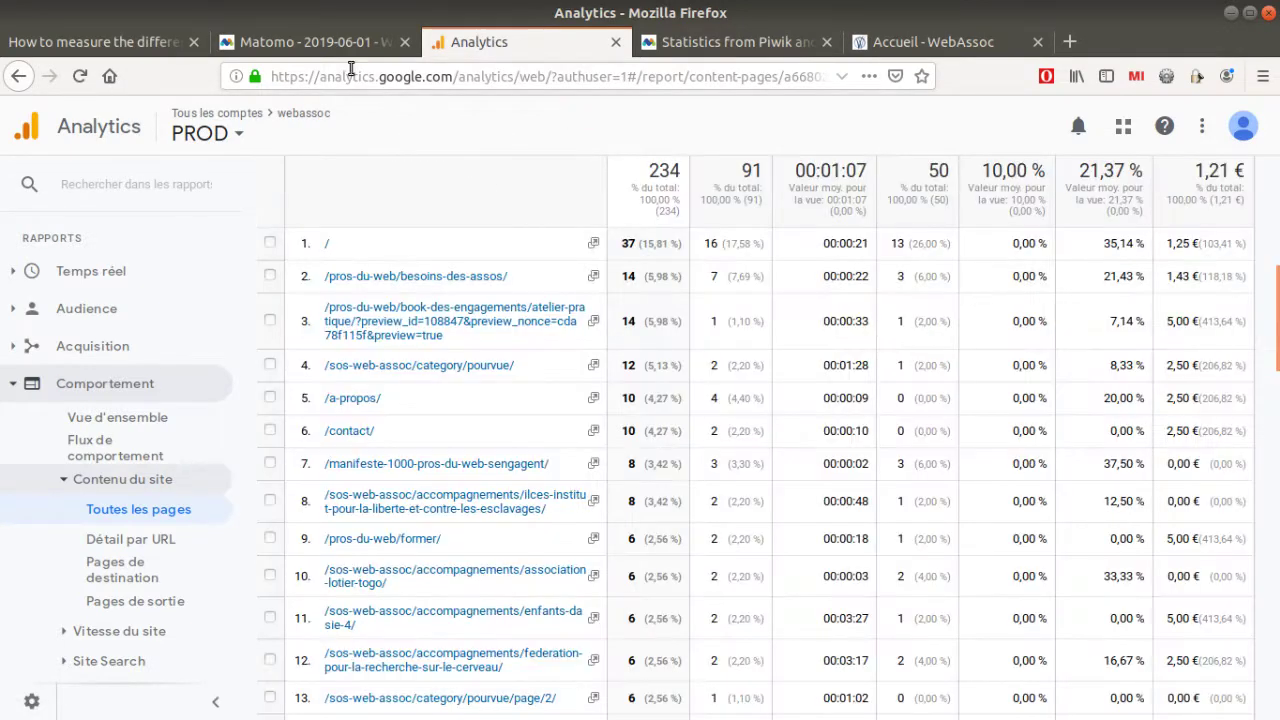
click(343, 45)
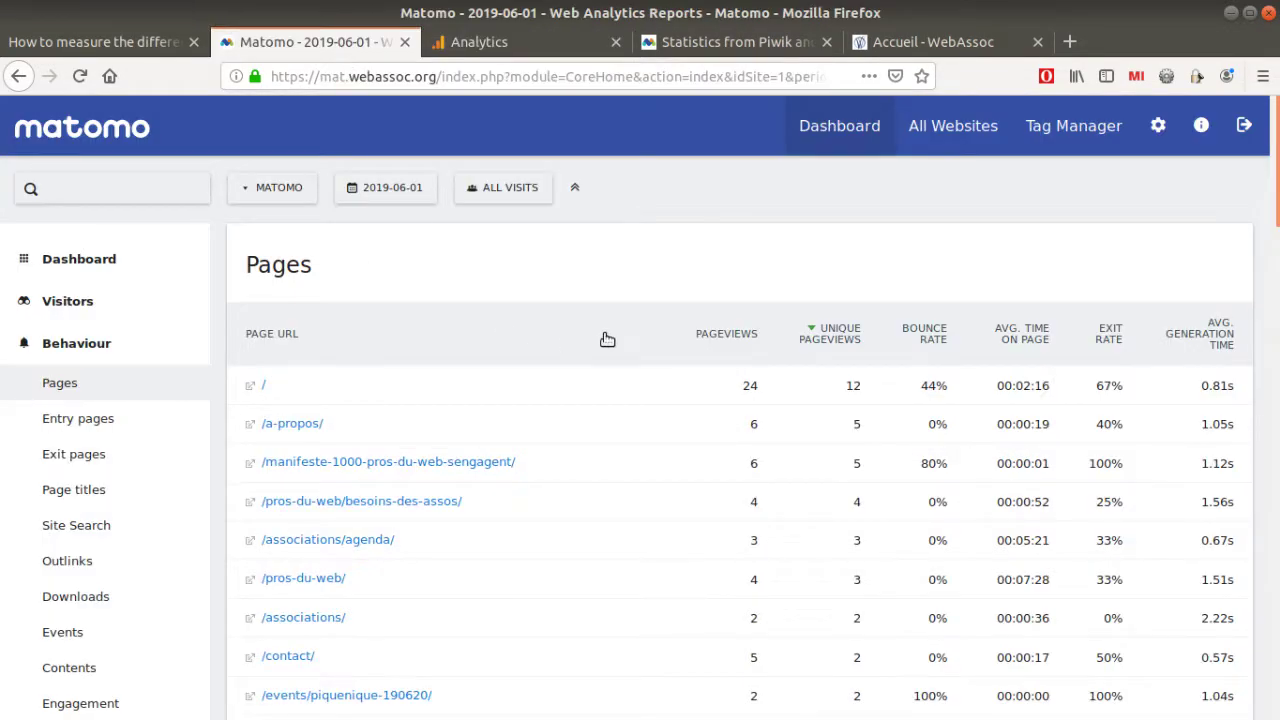
scroll(1180, 245, down, 5)
drag(1276, 280, 1277, 697)
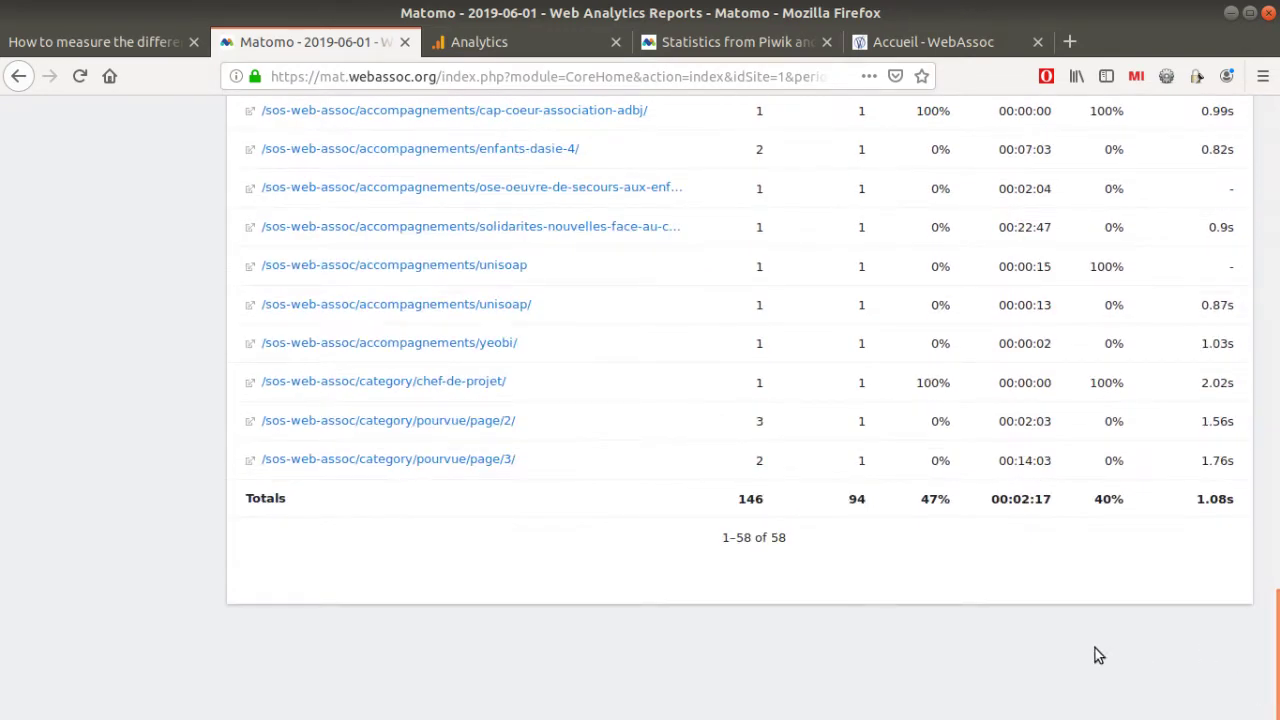
double_click(777, 539)
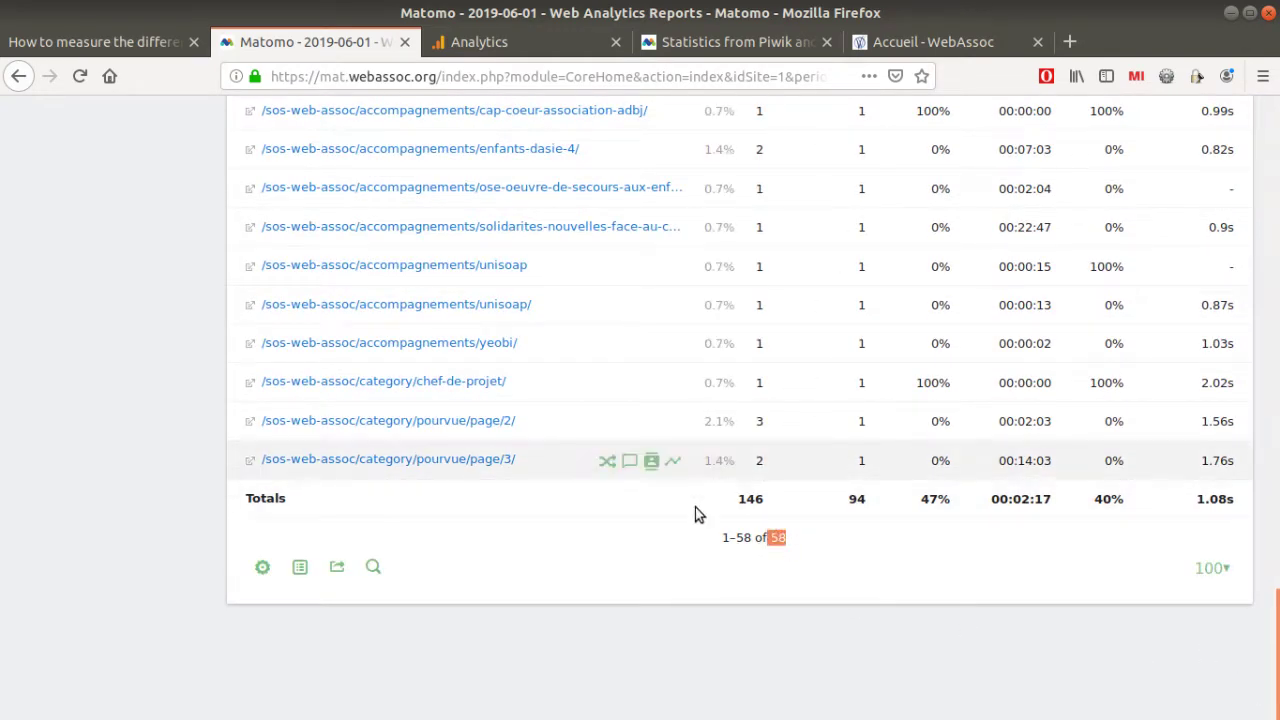
mouse_move(740, 567)
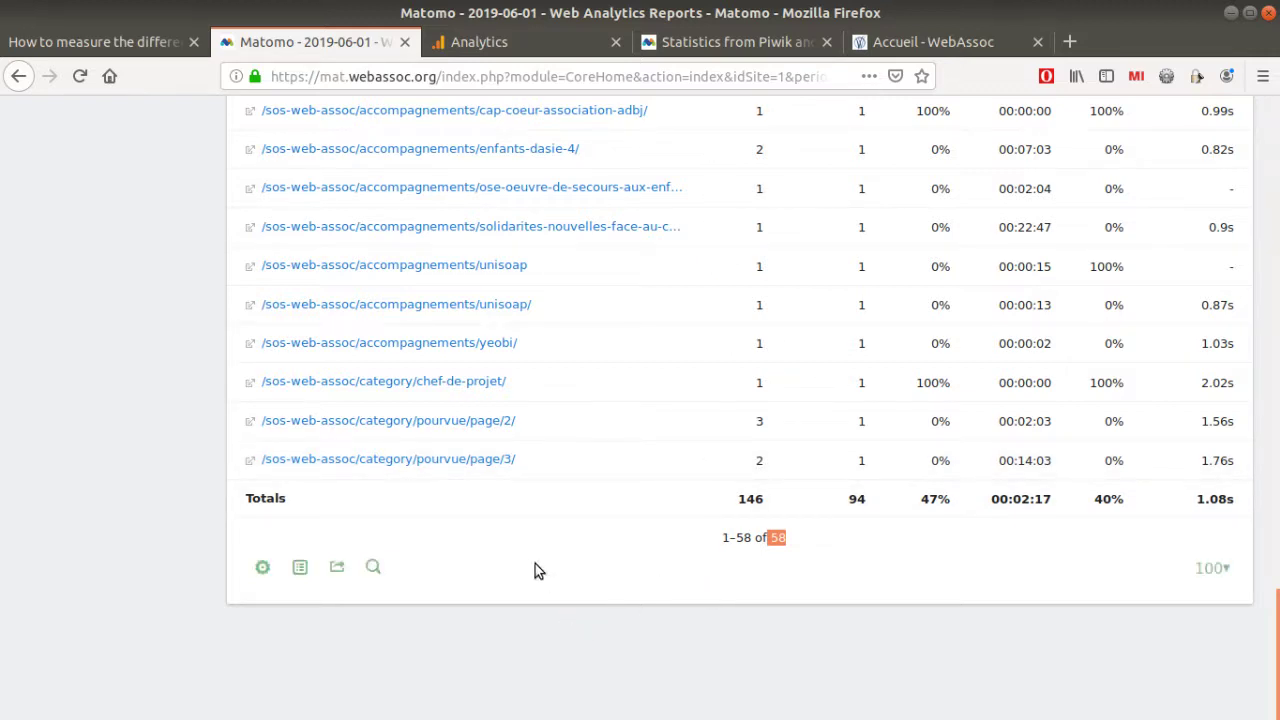
key(alt+Tab)
key(alt+Tab)
key(alt+Tab)
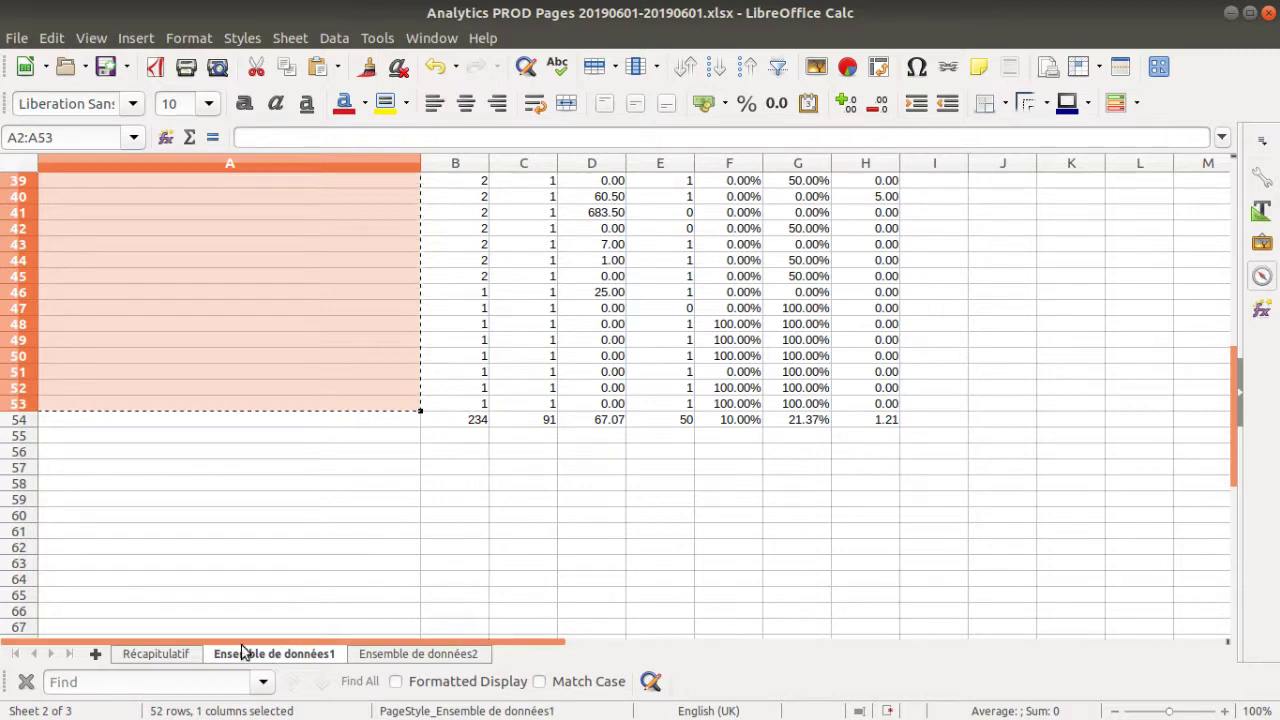
Undo the clearing of column A to restore the page URLs on the Ensemble de données1 sheet.
click(177, 654)
click(247, 654)
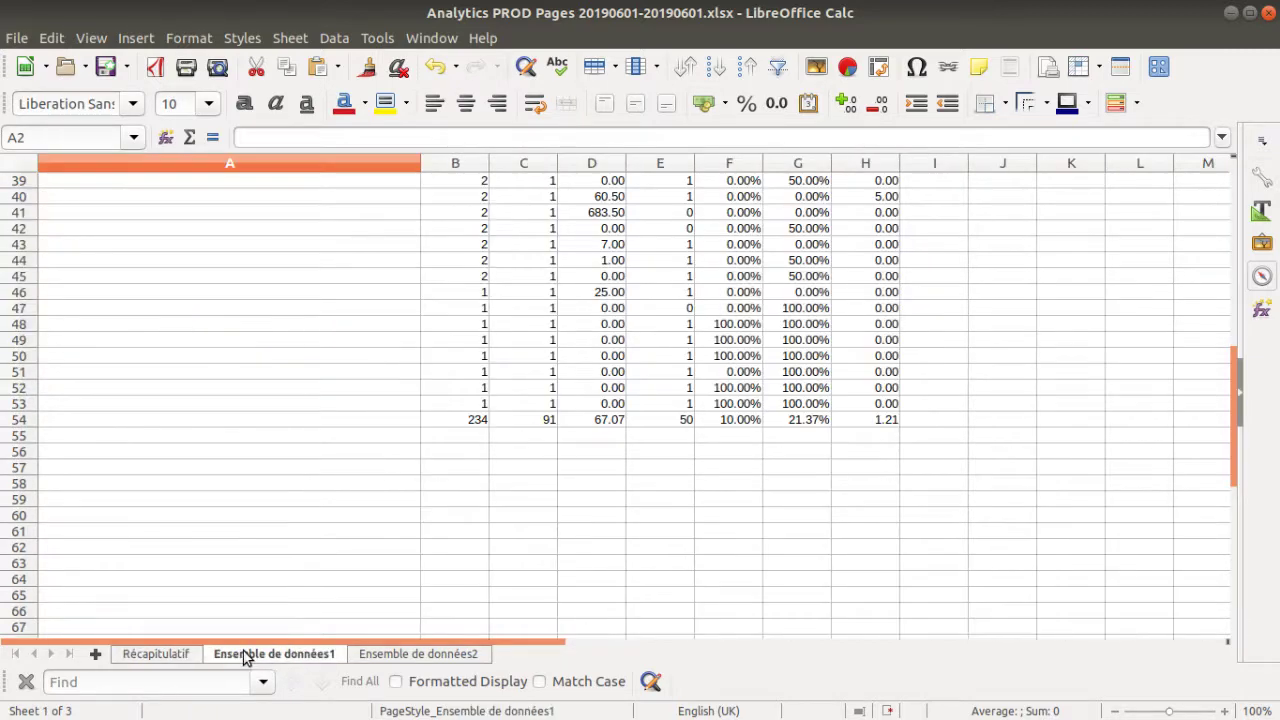
scroll(244, 510, up, 3)
scroll(250, 510, up, 5)
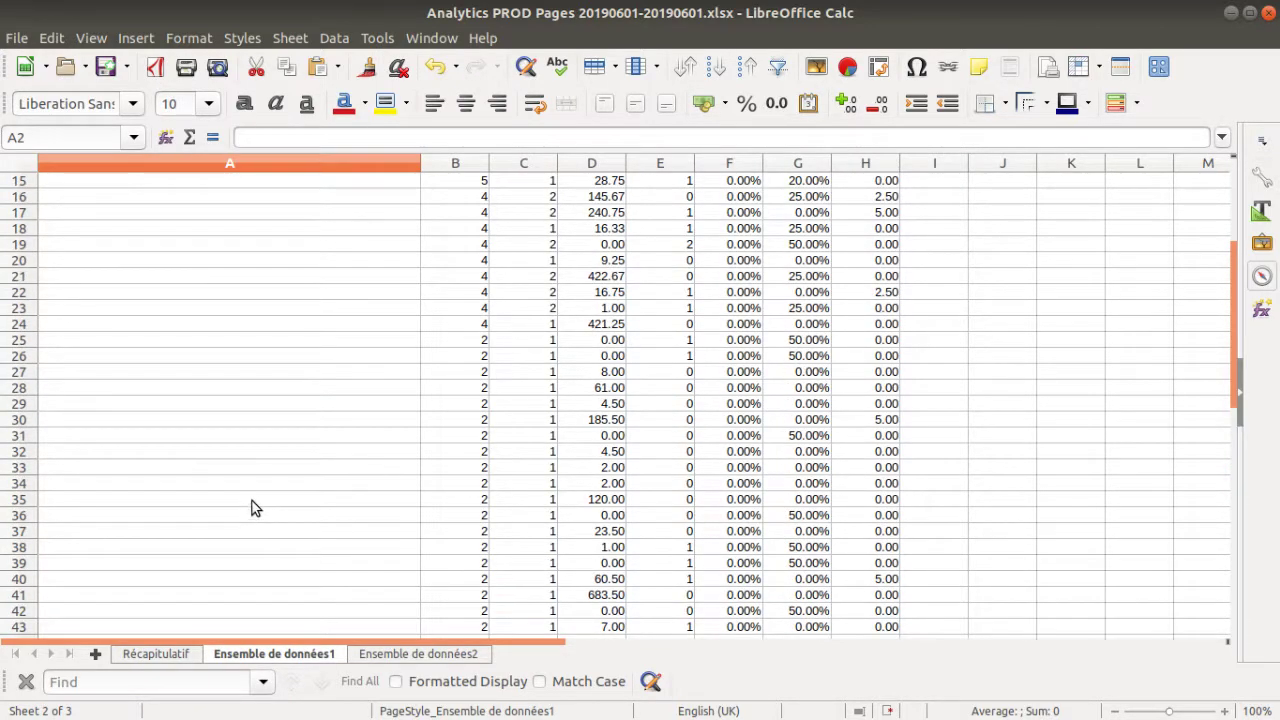
key(ctrl+z)
In the Page URLs CSV, select the blank cells A3 to A5.
key(alt+Tab)
key(alt+Tab)
key(alt+Tab)
key(alt+Tab)
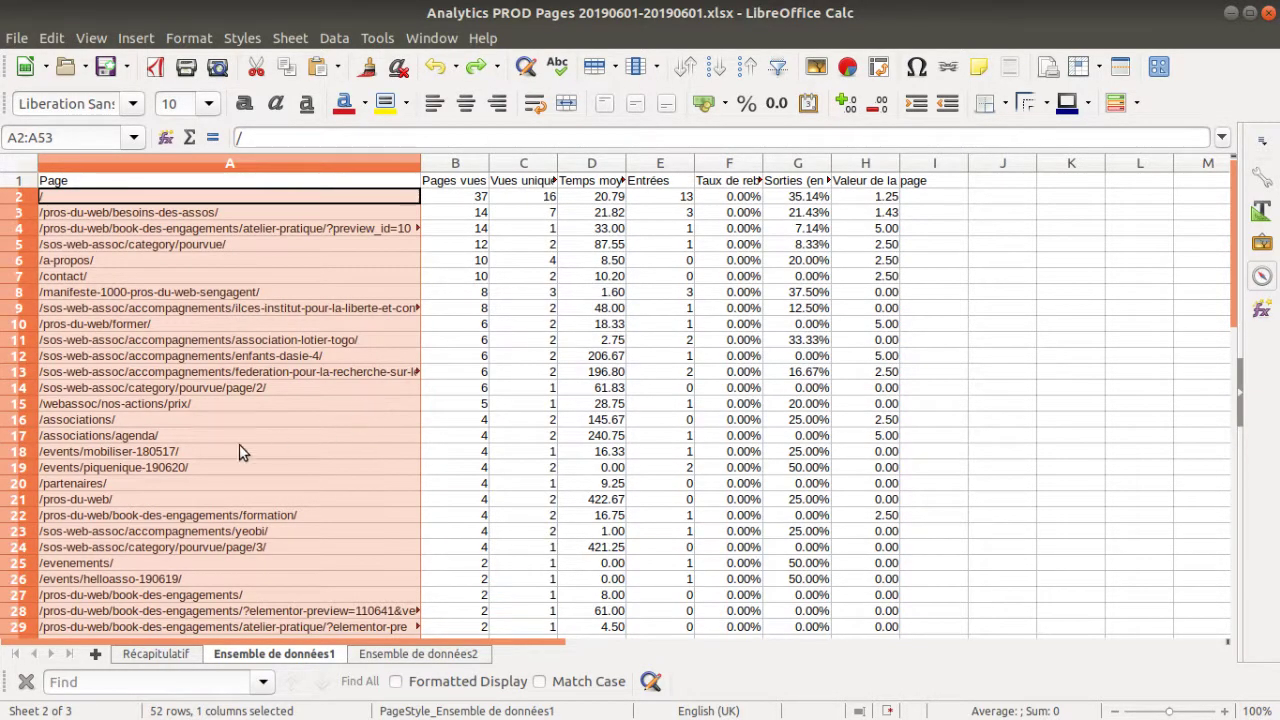
scroll(180, 510, down, 6)
scroll(190, 492, down, 5)
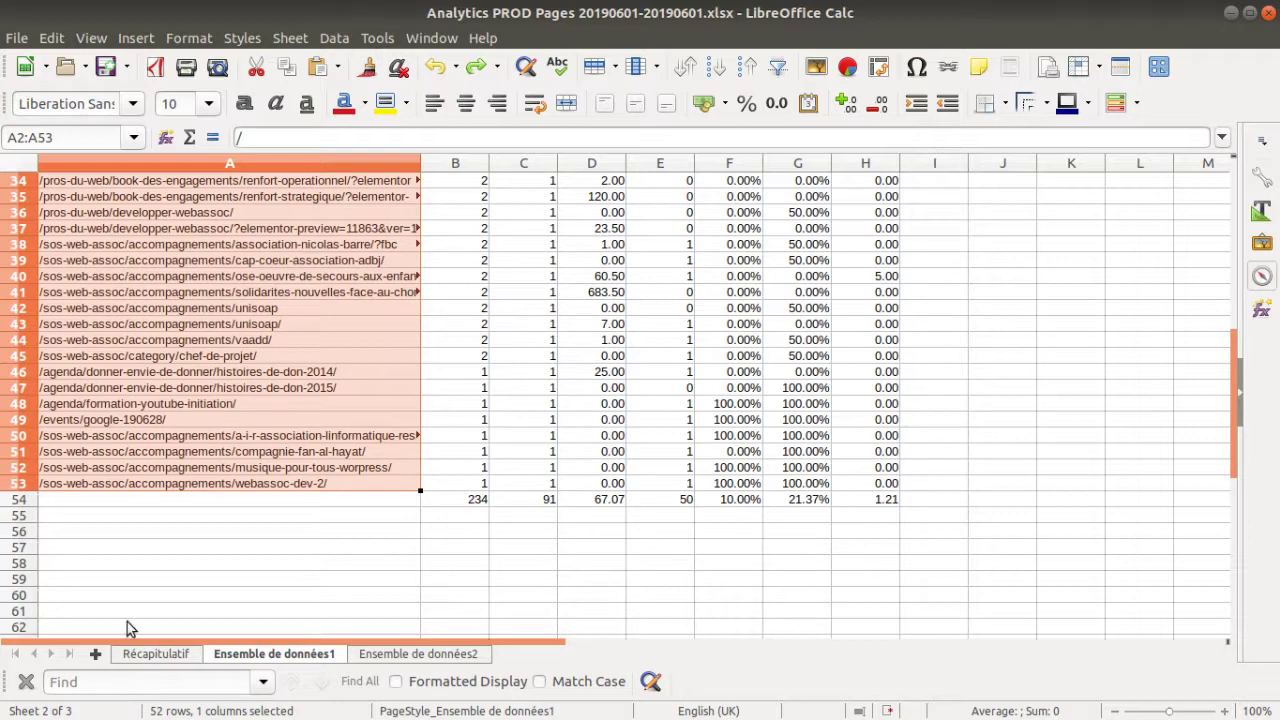
click(30, 332)
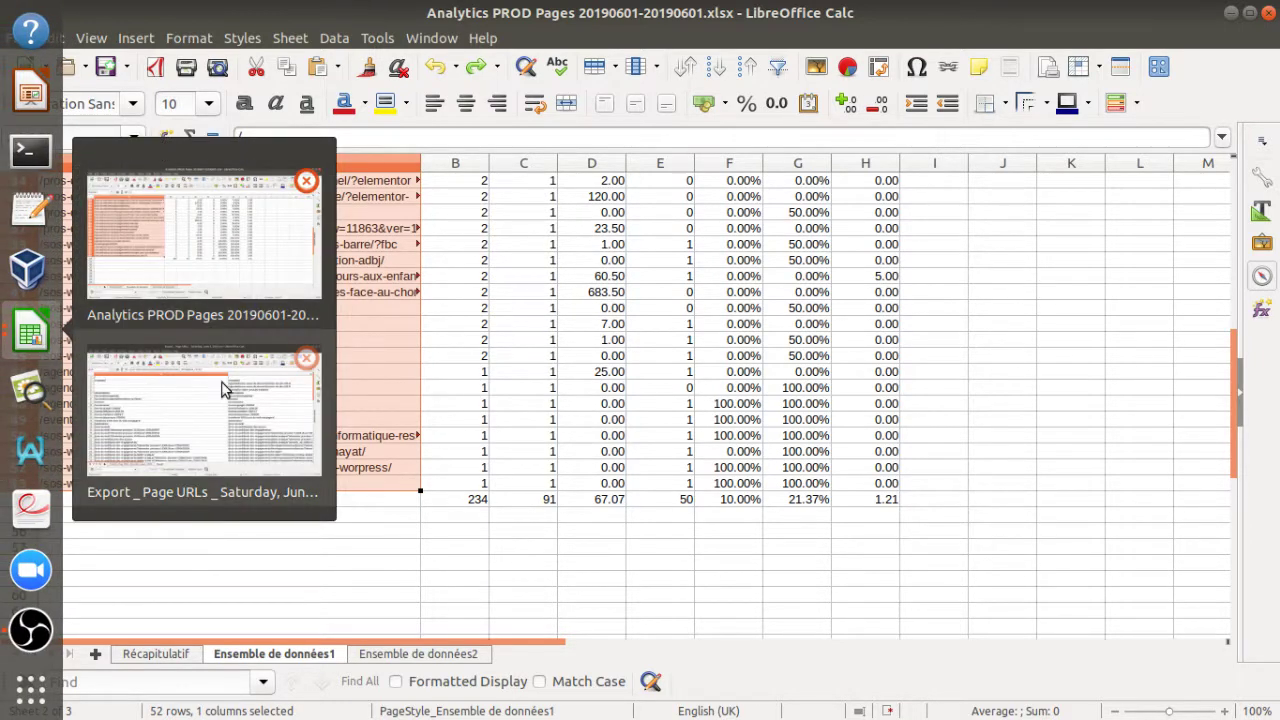
click(210, 430)
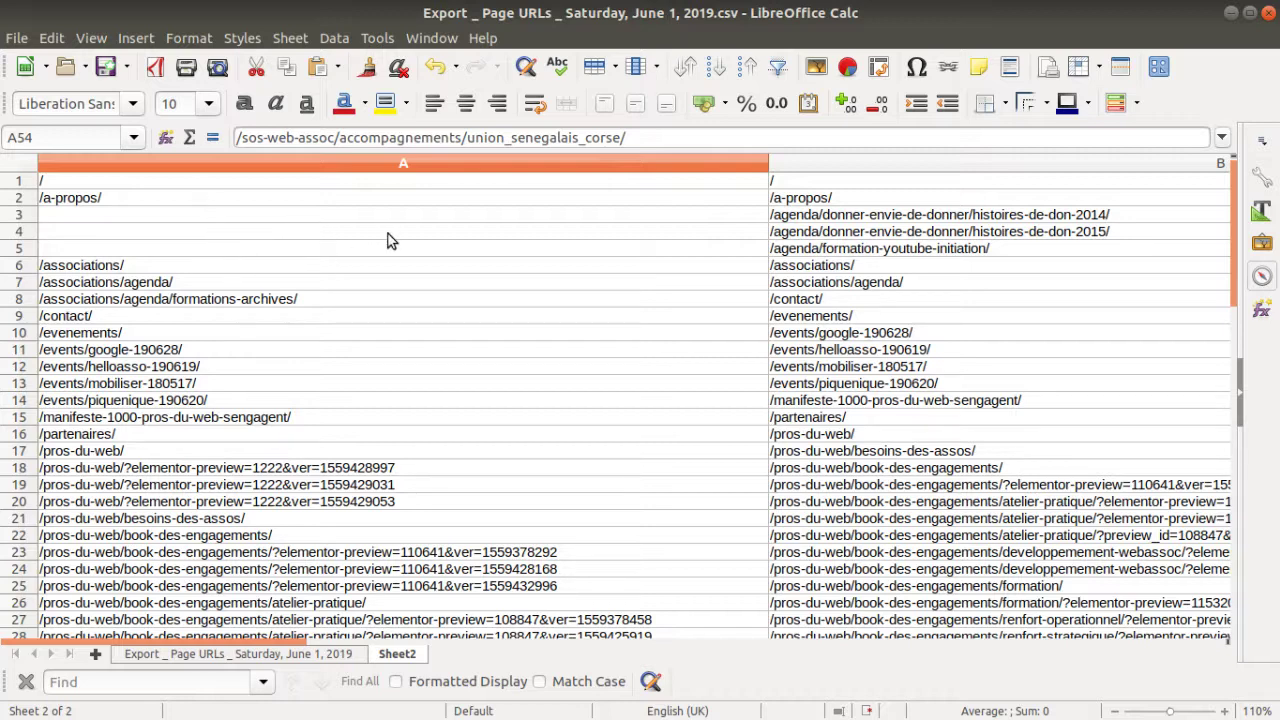
click(622, 218)
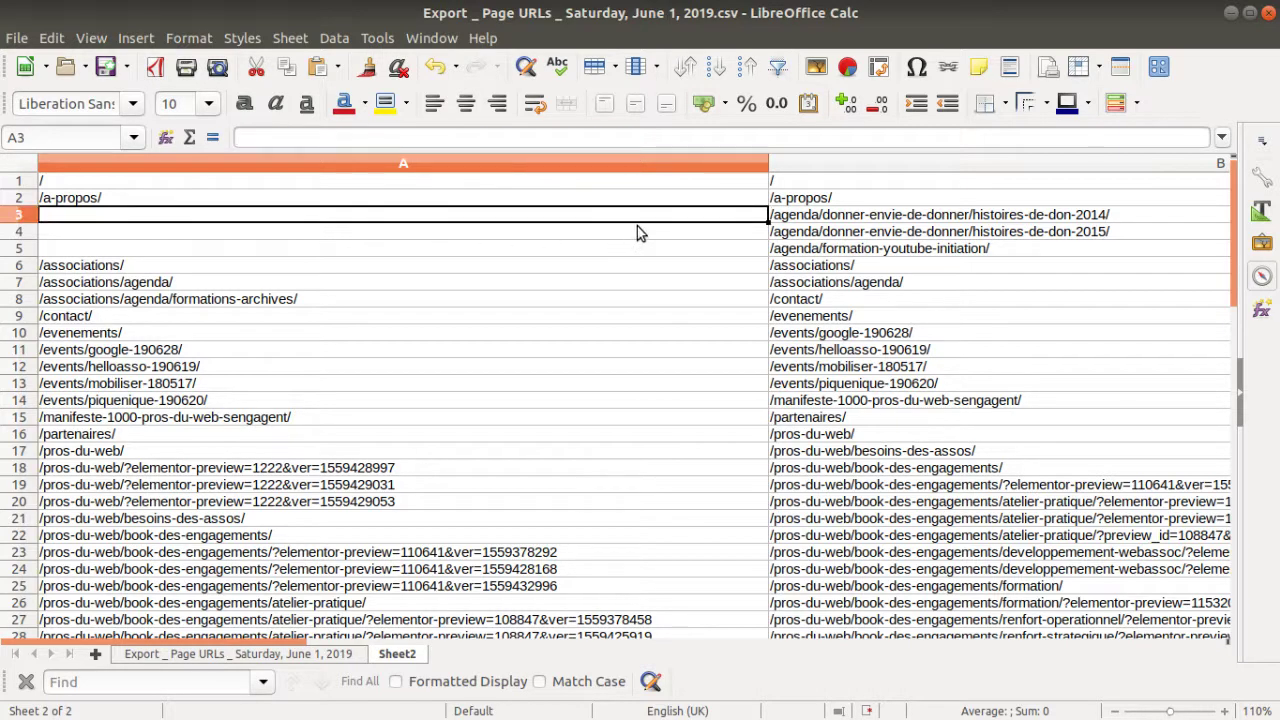
key(shift+Down)
key(shift+Down)
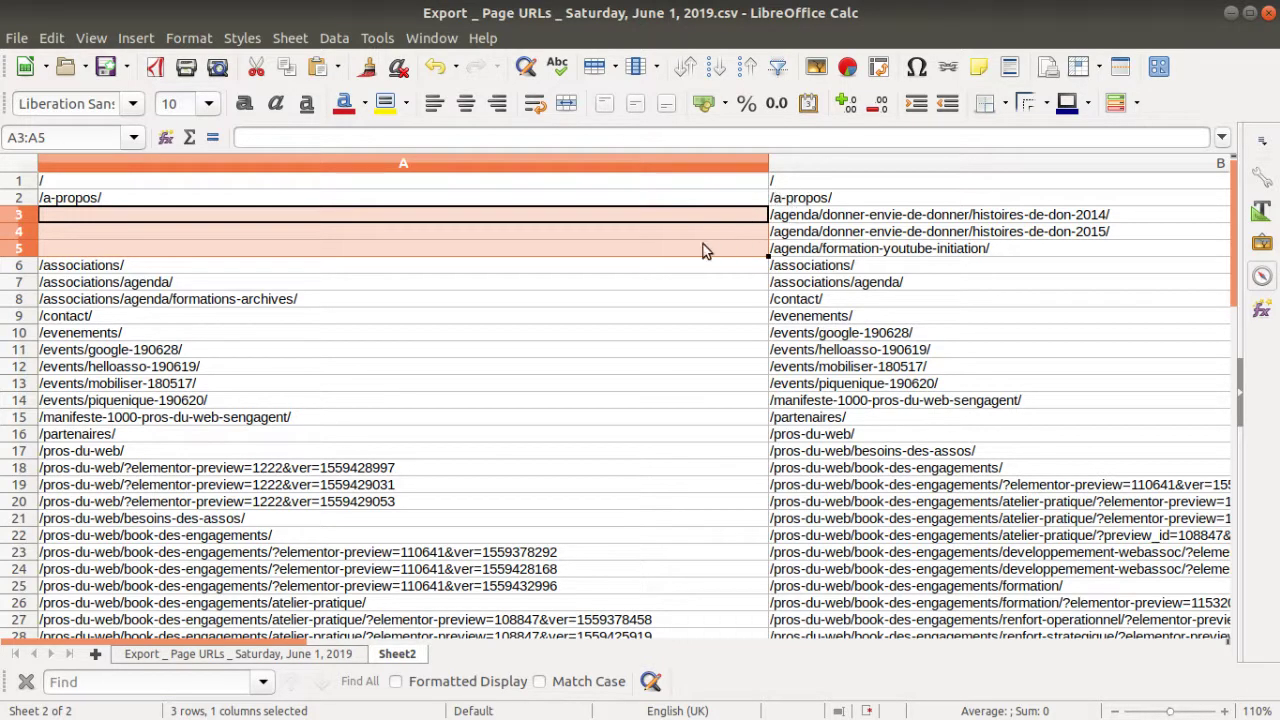
Scroll through both URL lists to rows 61 and 52, spotting agenda pages missing from column A.
scroll(838, 547, down, 2)
scroll(845, 420, down, 1)
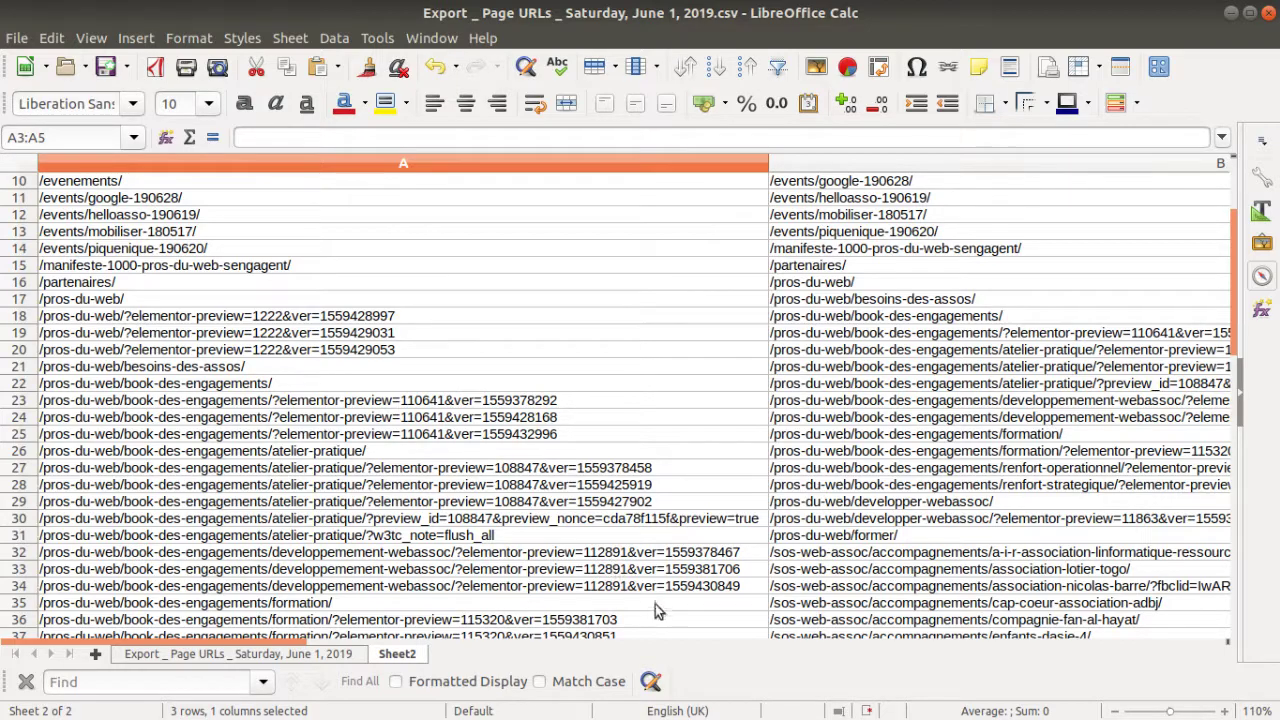
scroll(657, 603, down, 7)
scroll(640, 580, down, 5)
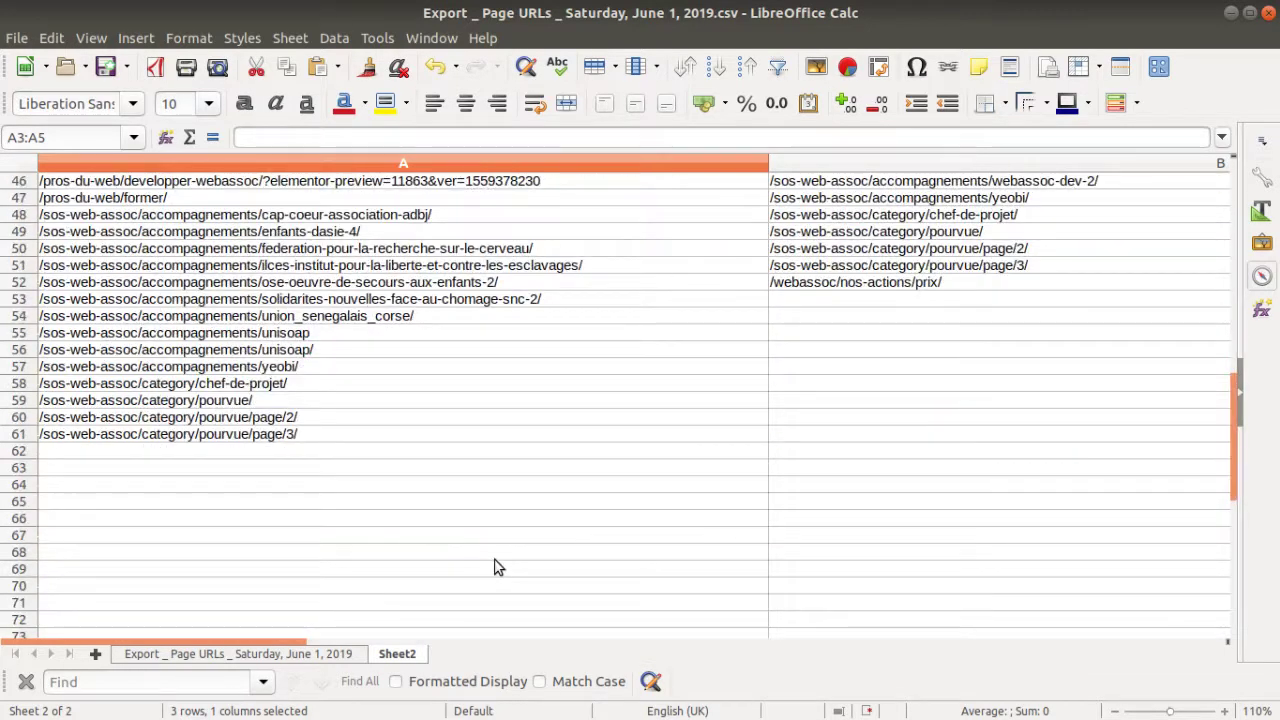
scroll(494, 567, up, 1)
scroll(494, 567, up, 4)
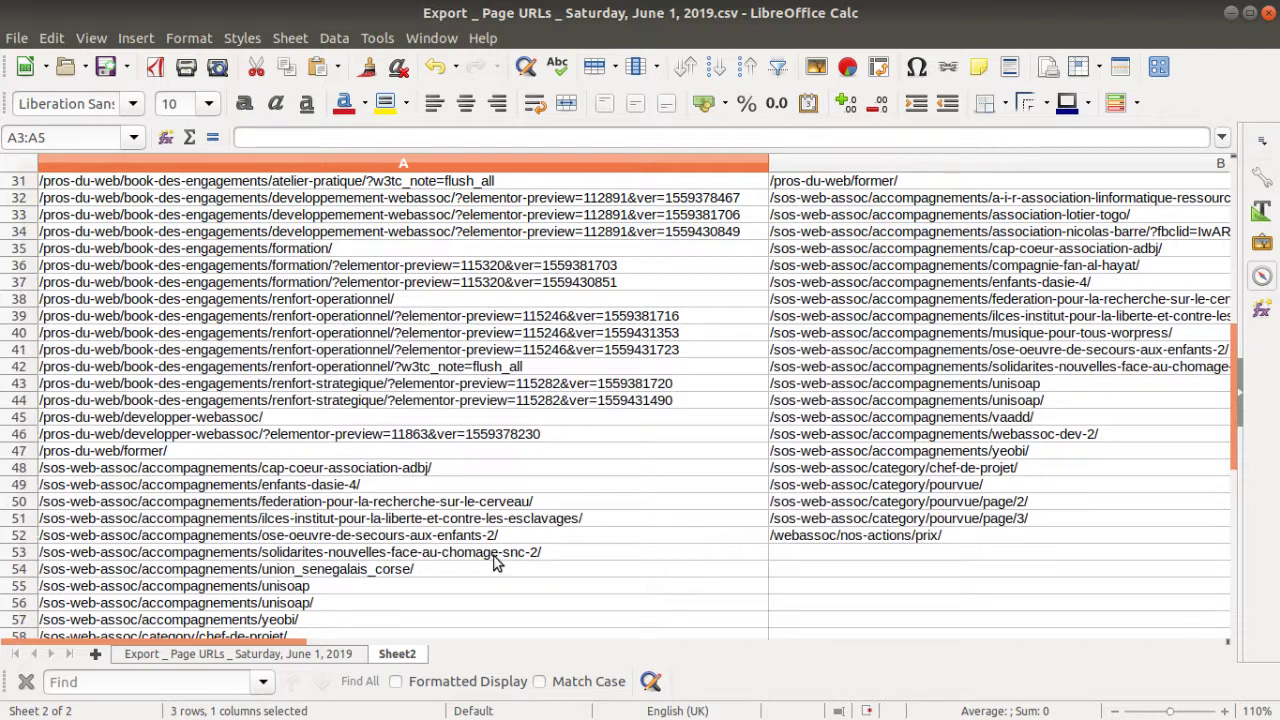
key(alt+Tab)
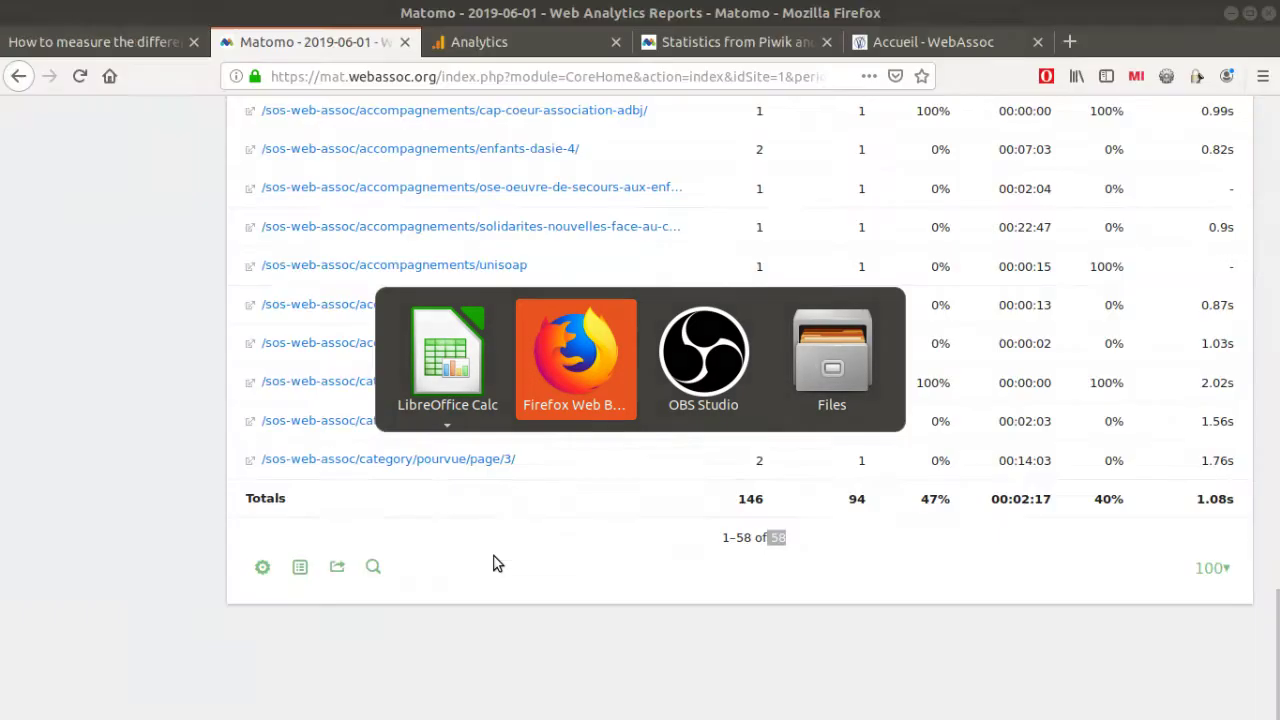
On the wiki audit page, highlight the diff-file comment and the visitors-randomly item.
click(155, 44)
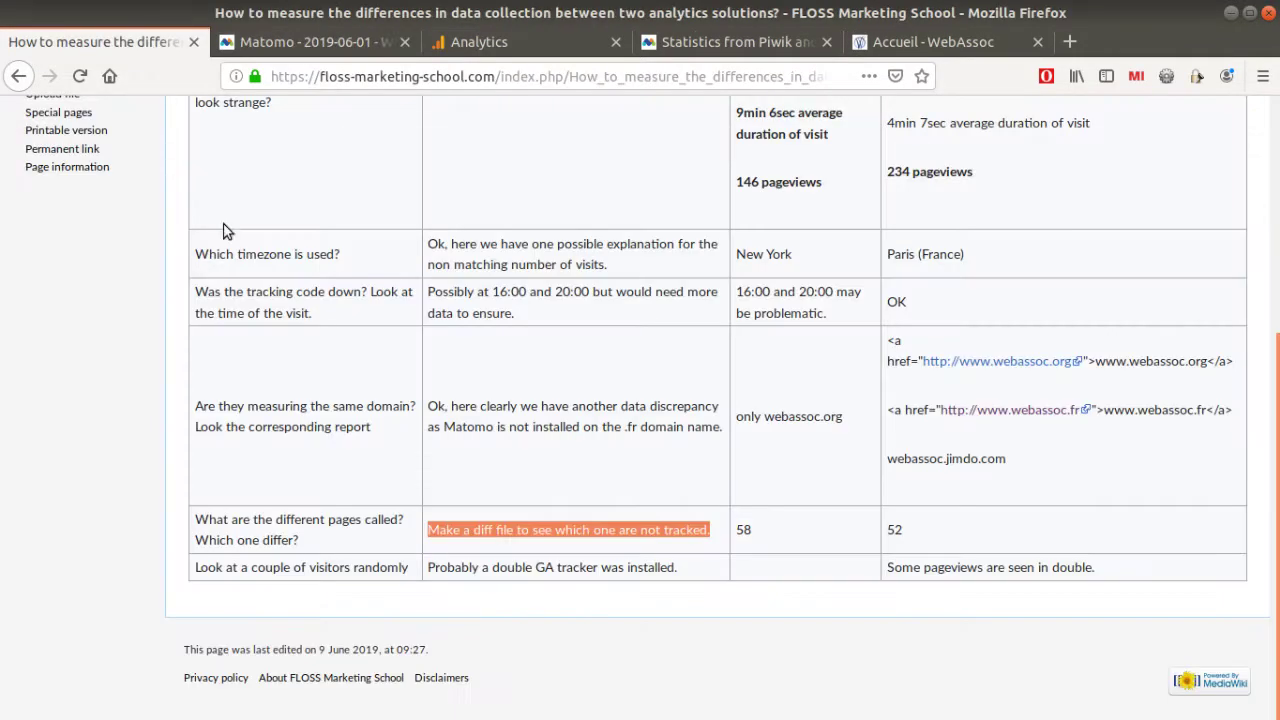
click(485, 538)
drag(428, 530, 715, 536)
mouse_move(409, 568)
mouse_down()
mouse_move(237, 563)
mouse_move(417, 579)
mouse_up()
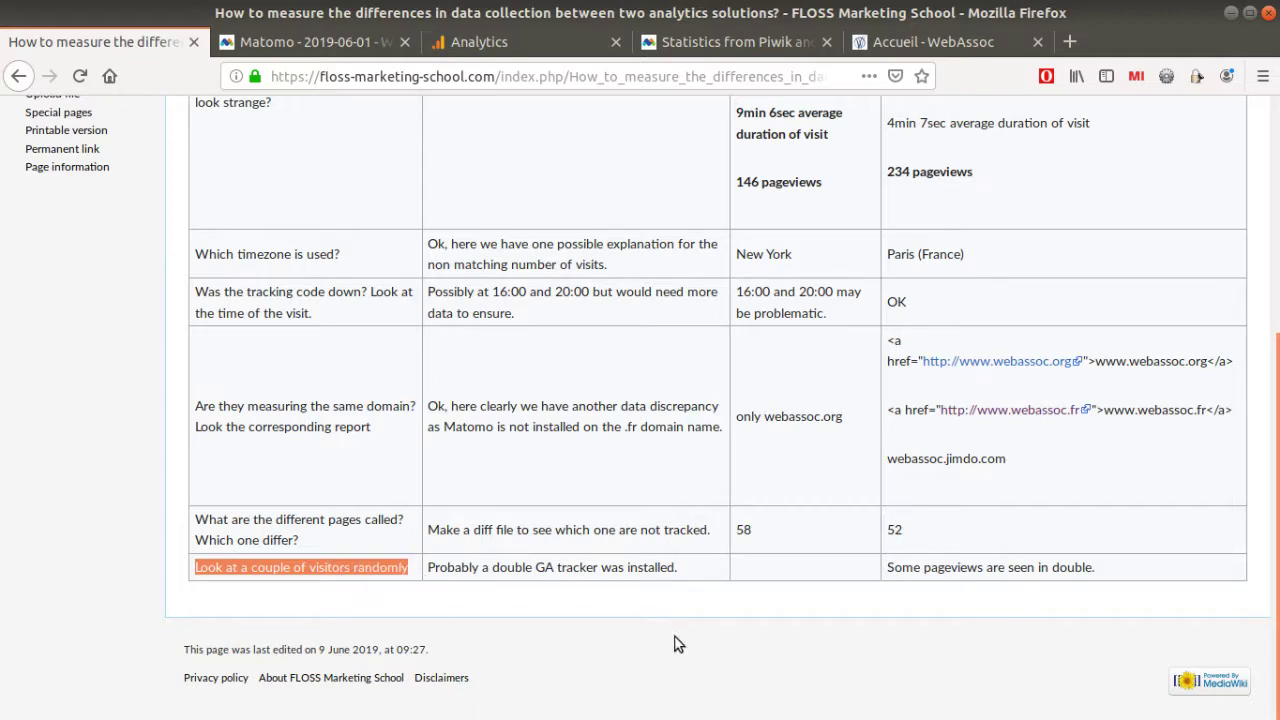
Highlight the 10% bounce rate figure, then return to the Google Analytics pages report.
scroll(744, 603, up, 3)
scroll(821, 557, up, 4)
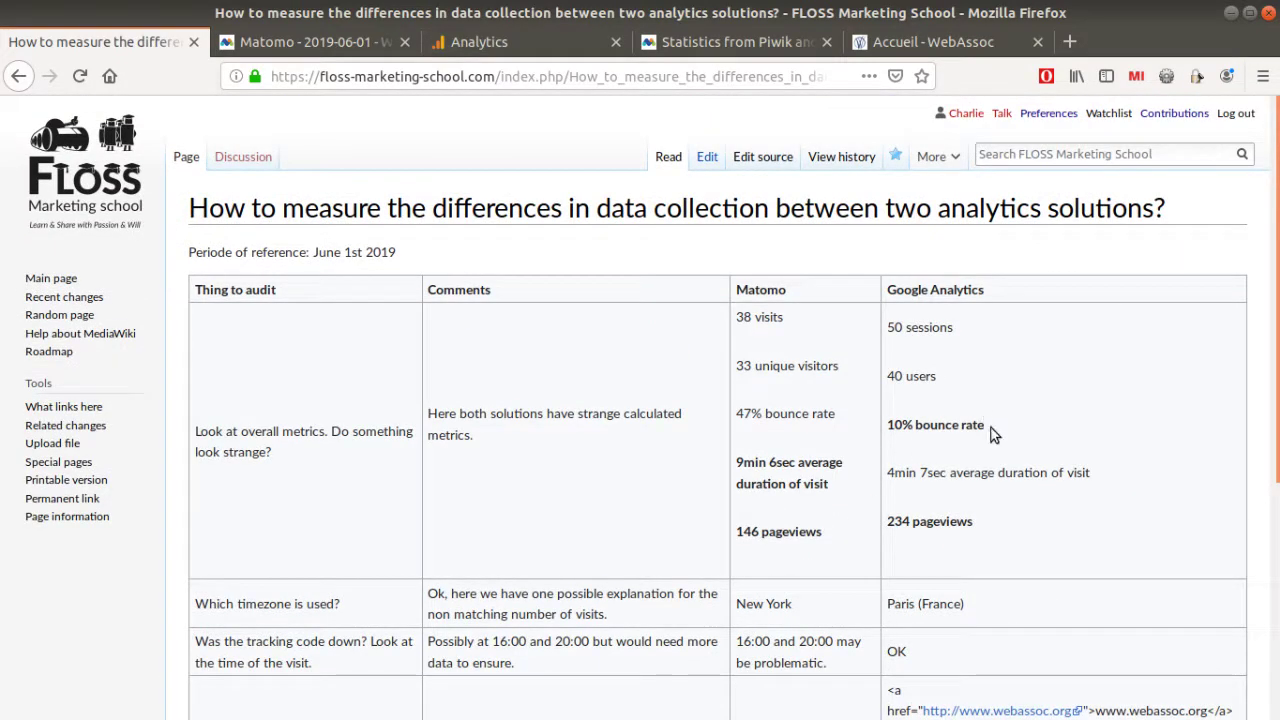
drag(990, 425, 887, 425)
scroll(812, 630, down, 4)
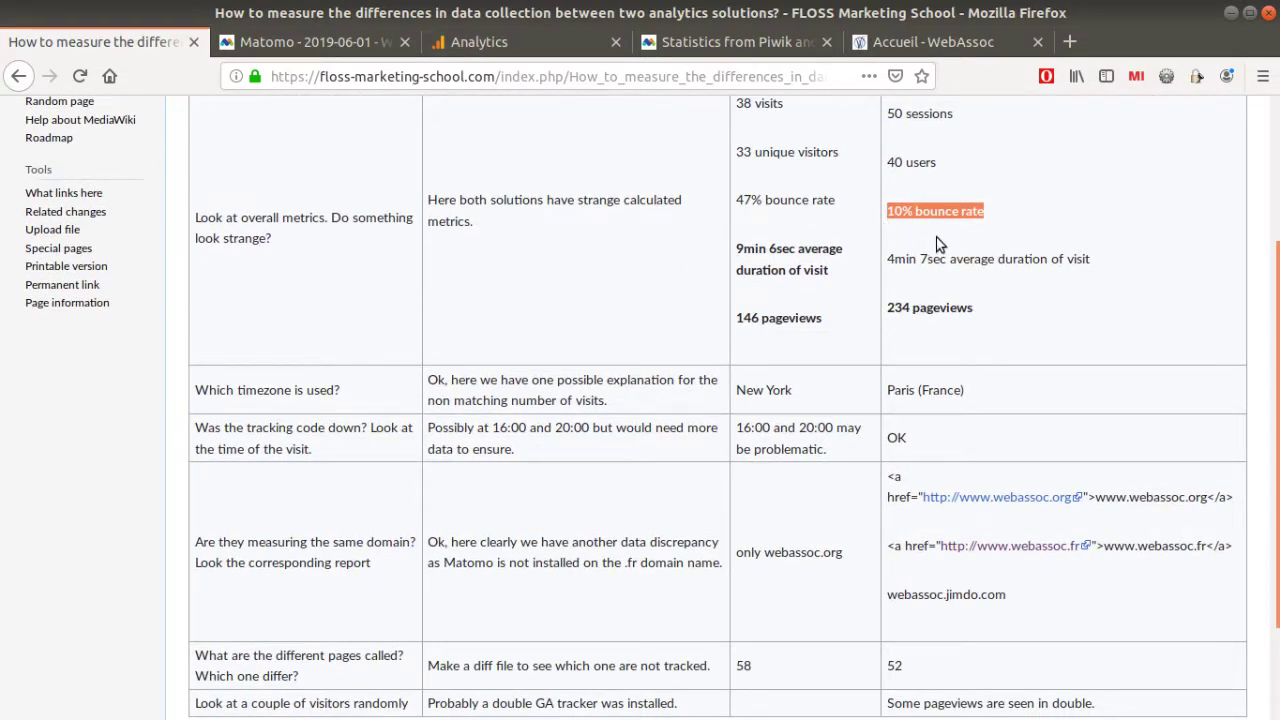
click(557, 48)
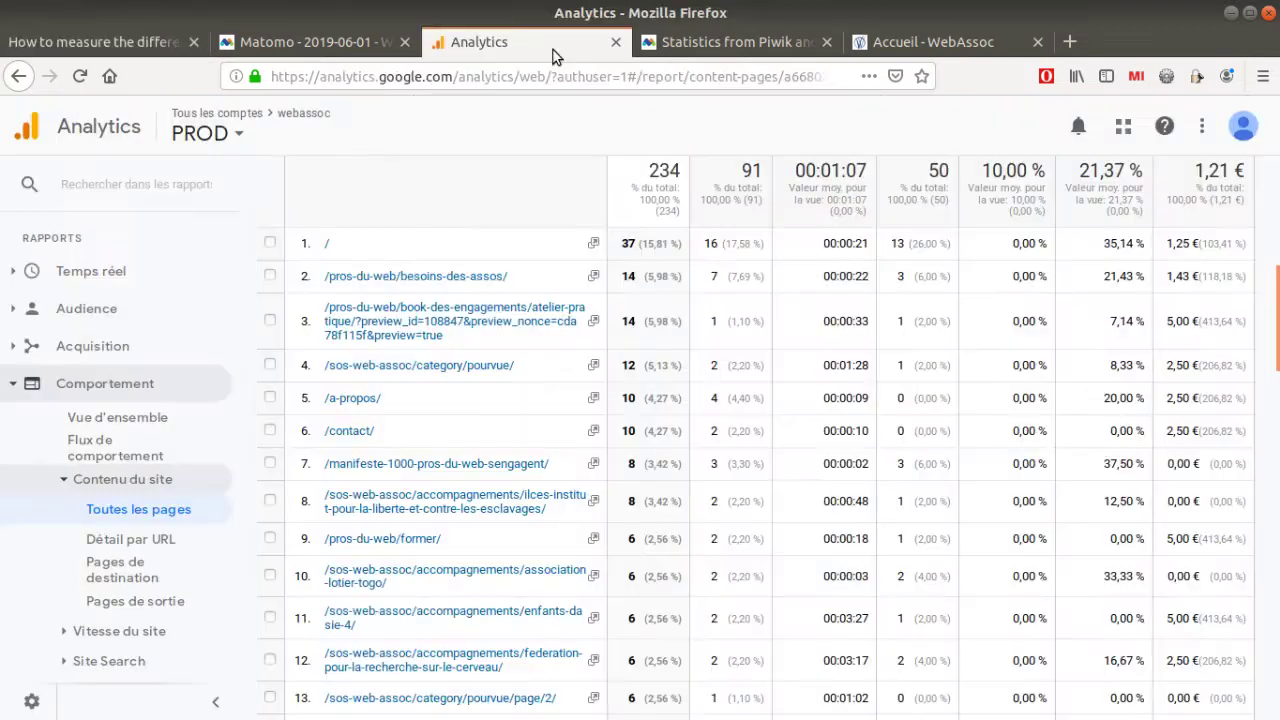
Check the Events overview for 1 June (3 events), then open Audience > User Explorer.
click(122, 479)
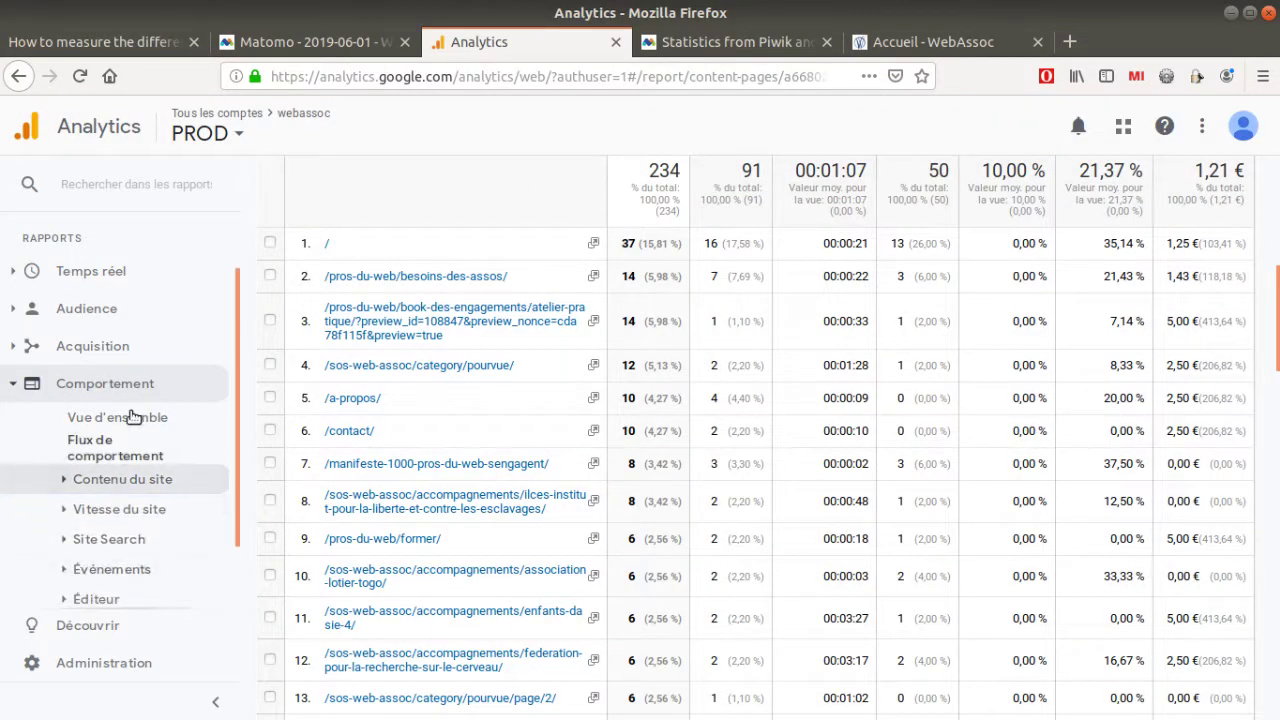
click(104, 572)
click(100, 599)
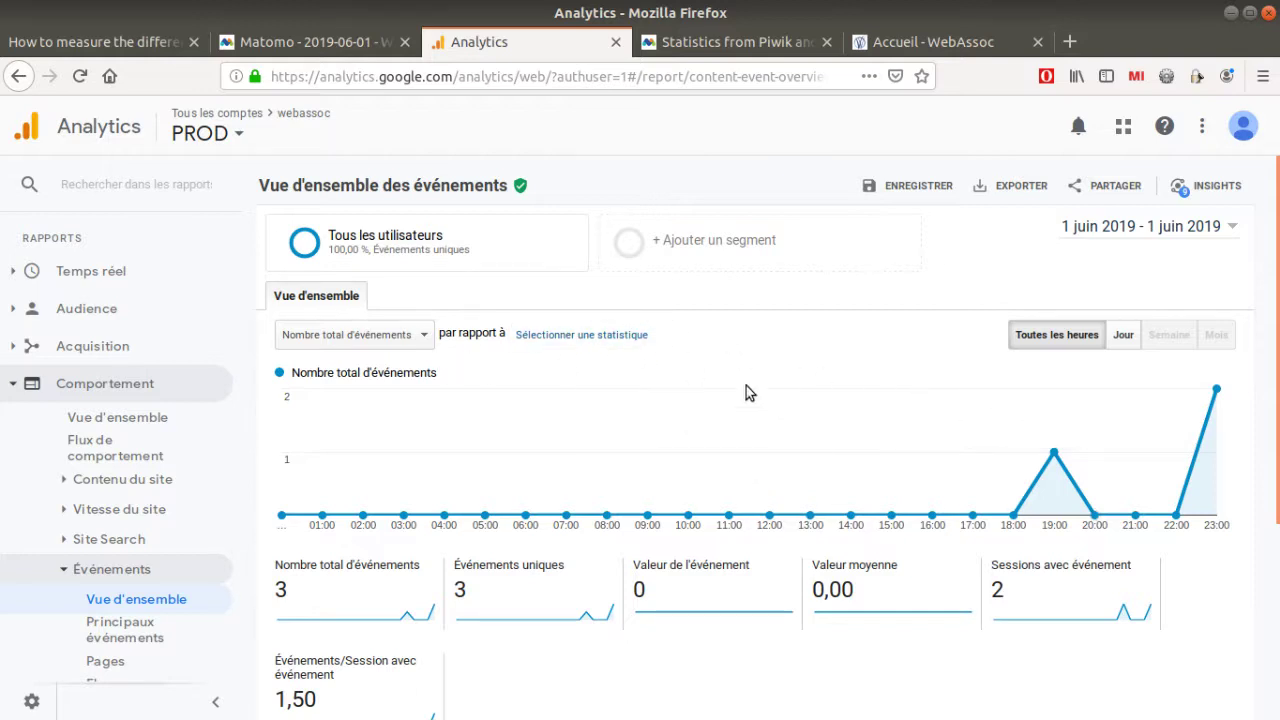
mouse_move(607, 514)
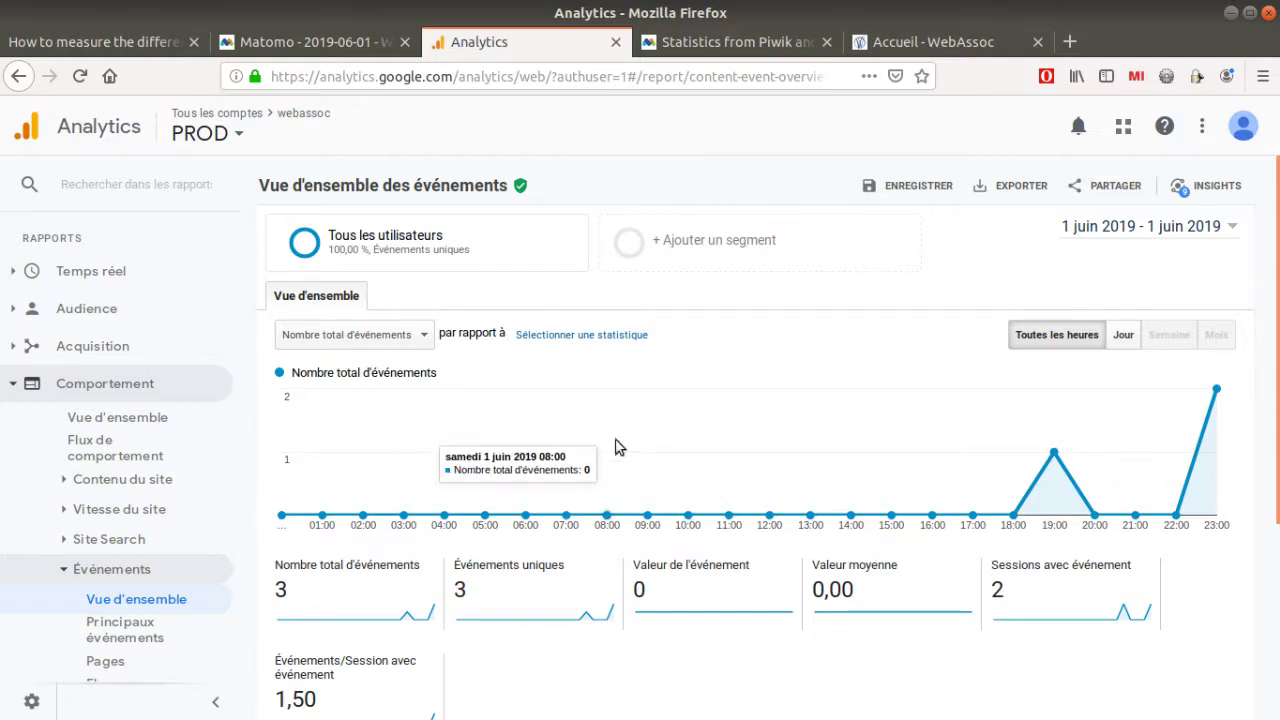
click(106, 311)
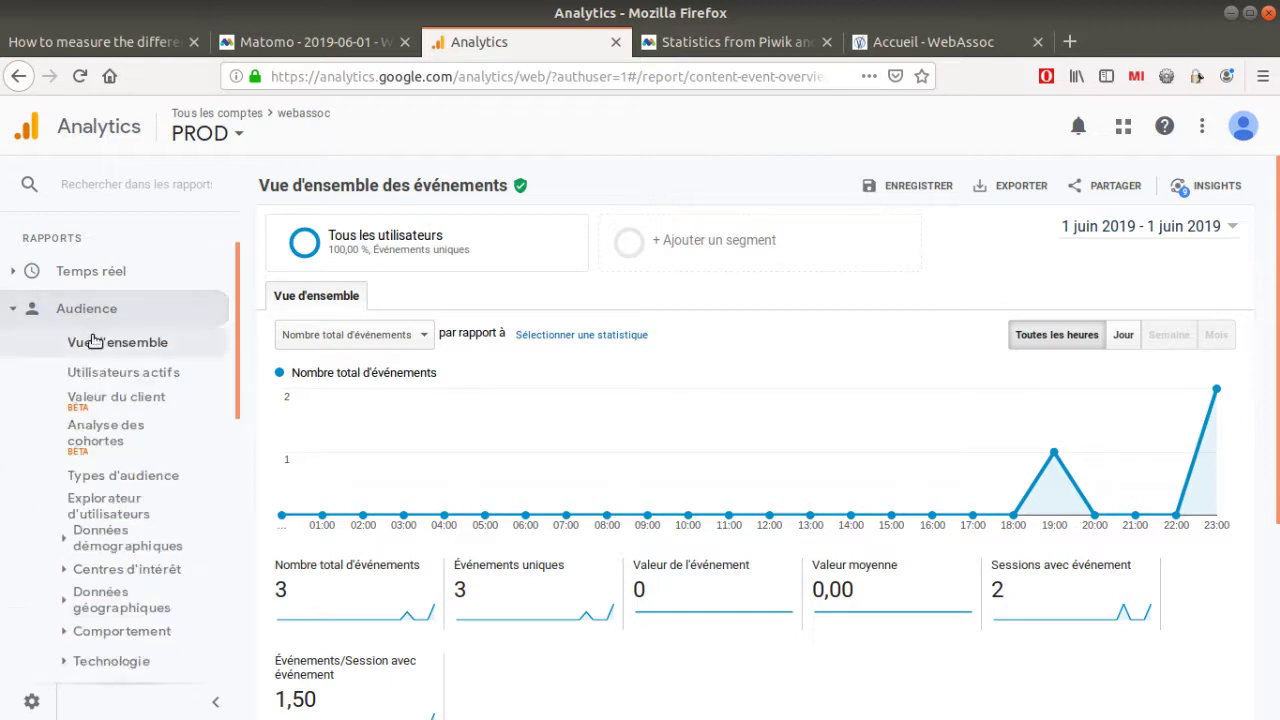
click(113, 512)
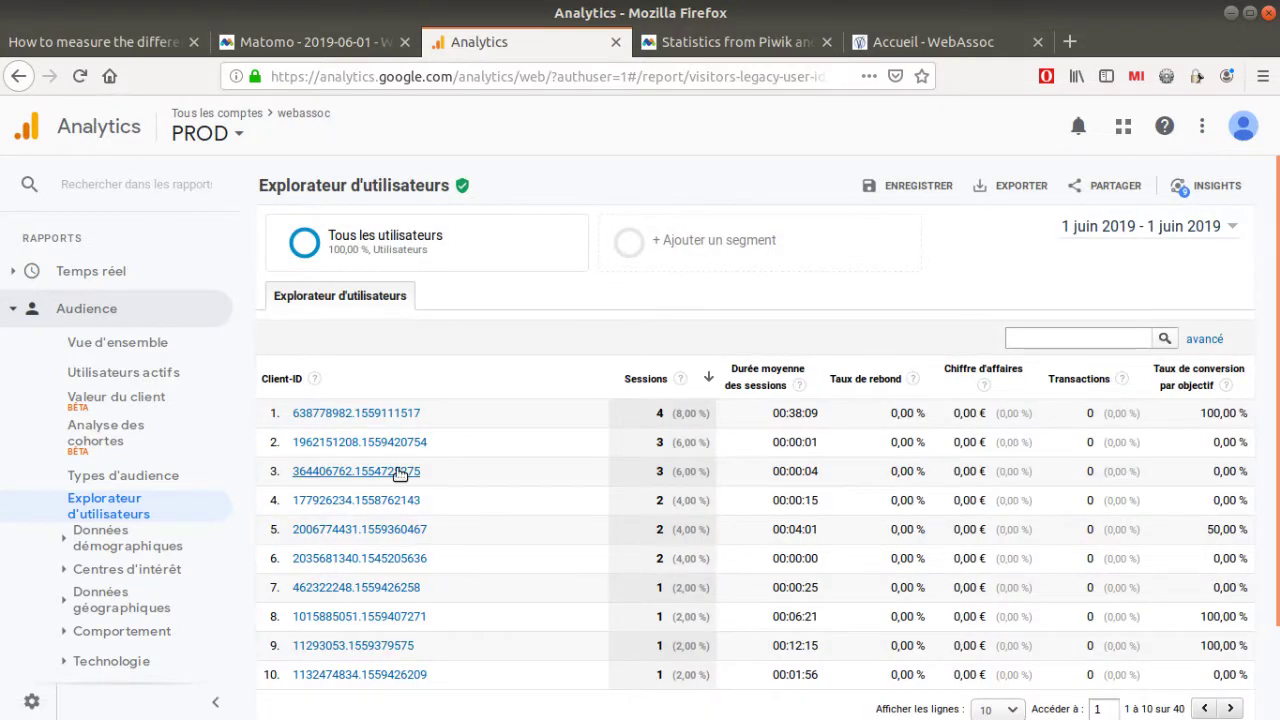
Expand the third visitor's 8:14 PM and 7:20 PM sessions, revealing the page logged four times.
click(406, 474)
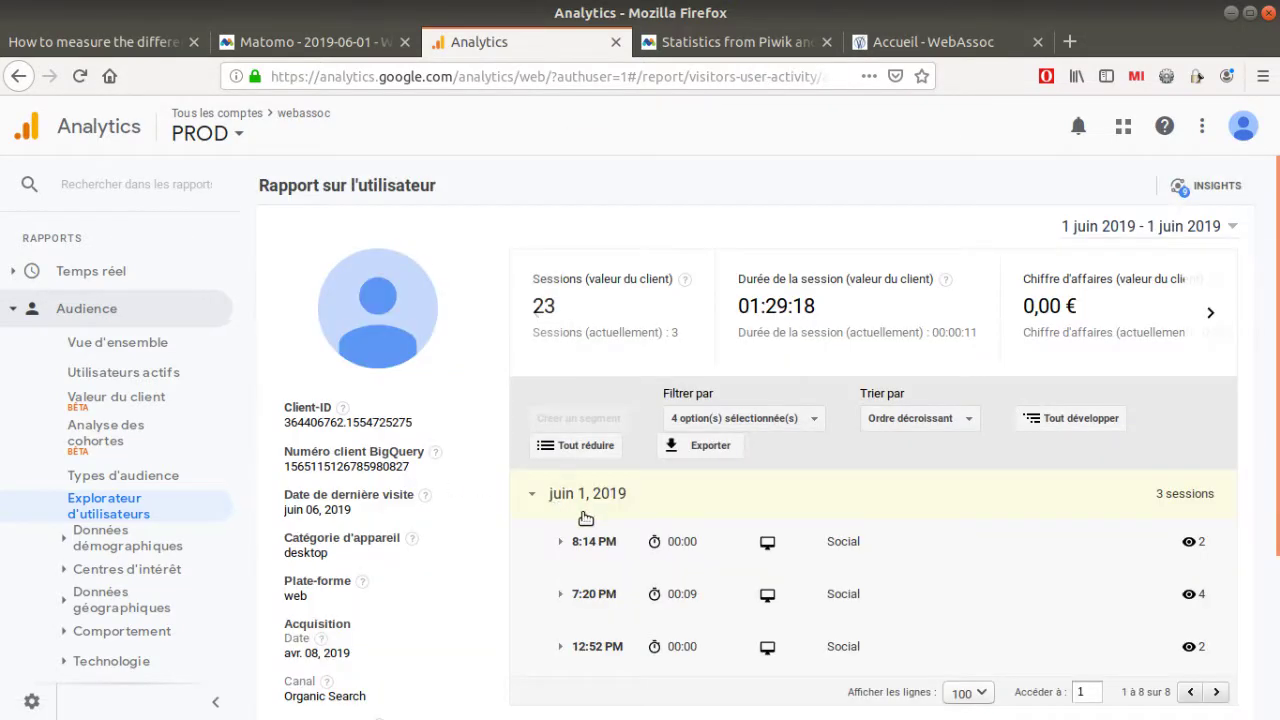
click(610, 552)
scroll(640, 560, down, 3)
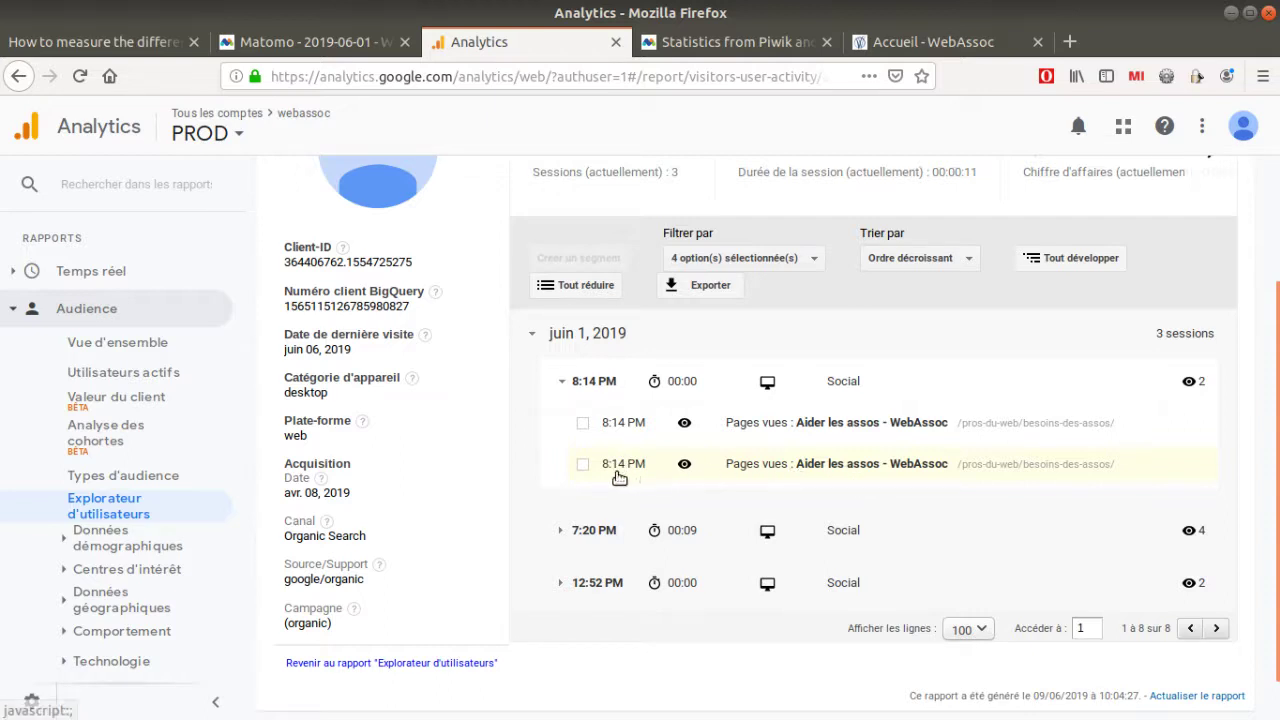
click(678, 538)
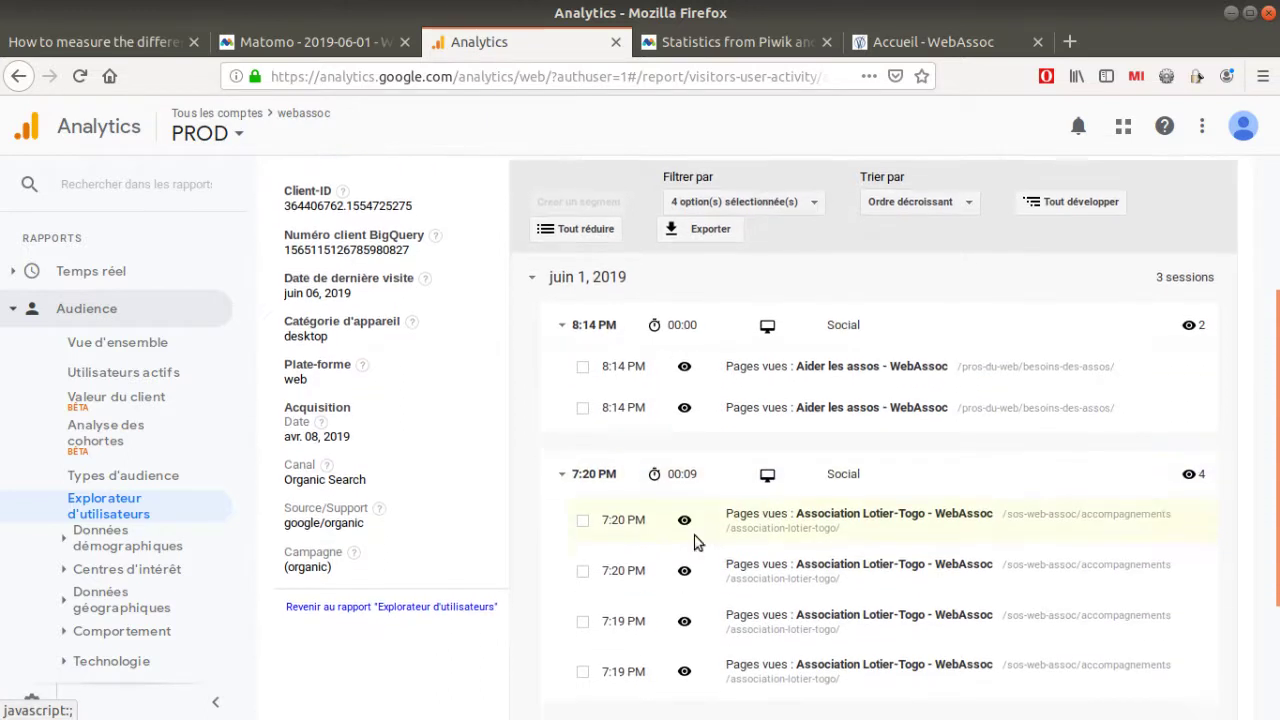
scroll(700, 540, down, 2)
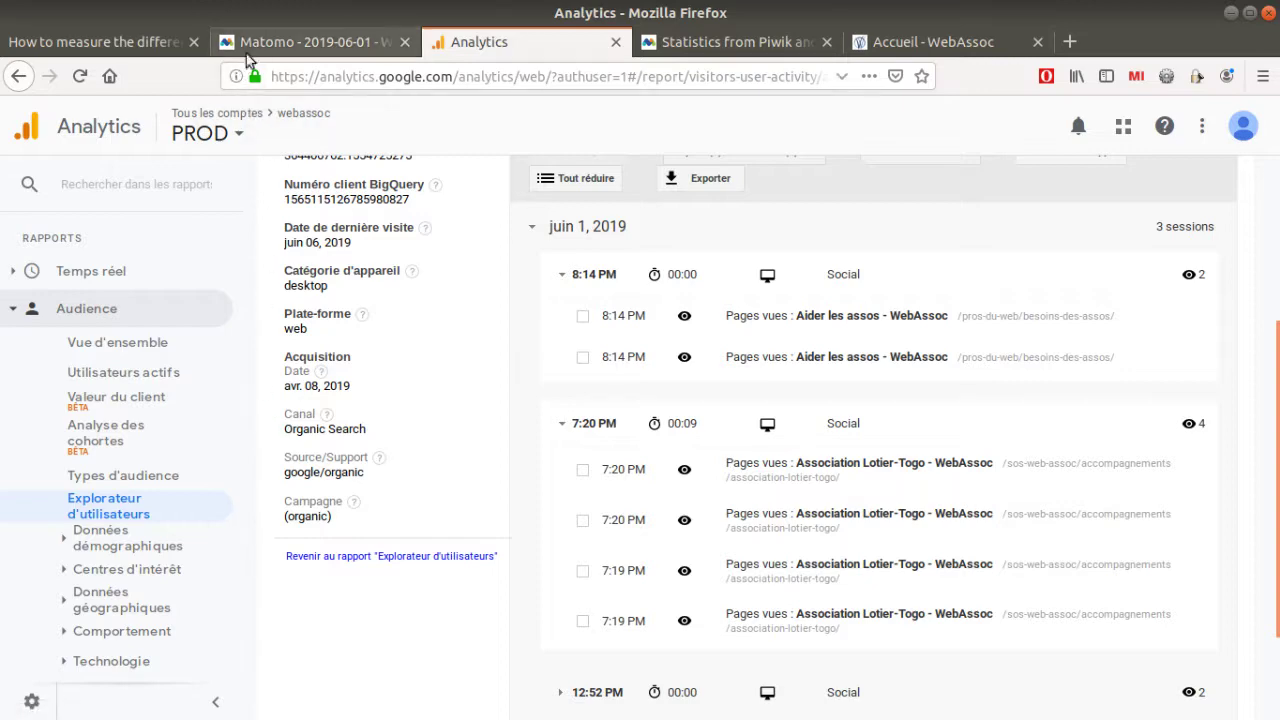
click(146, 44)
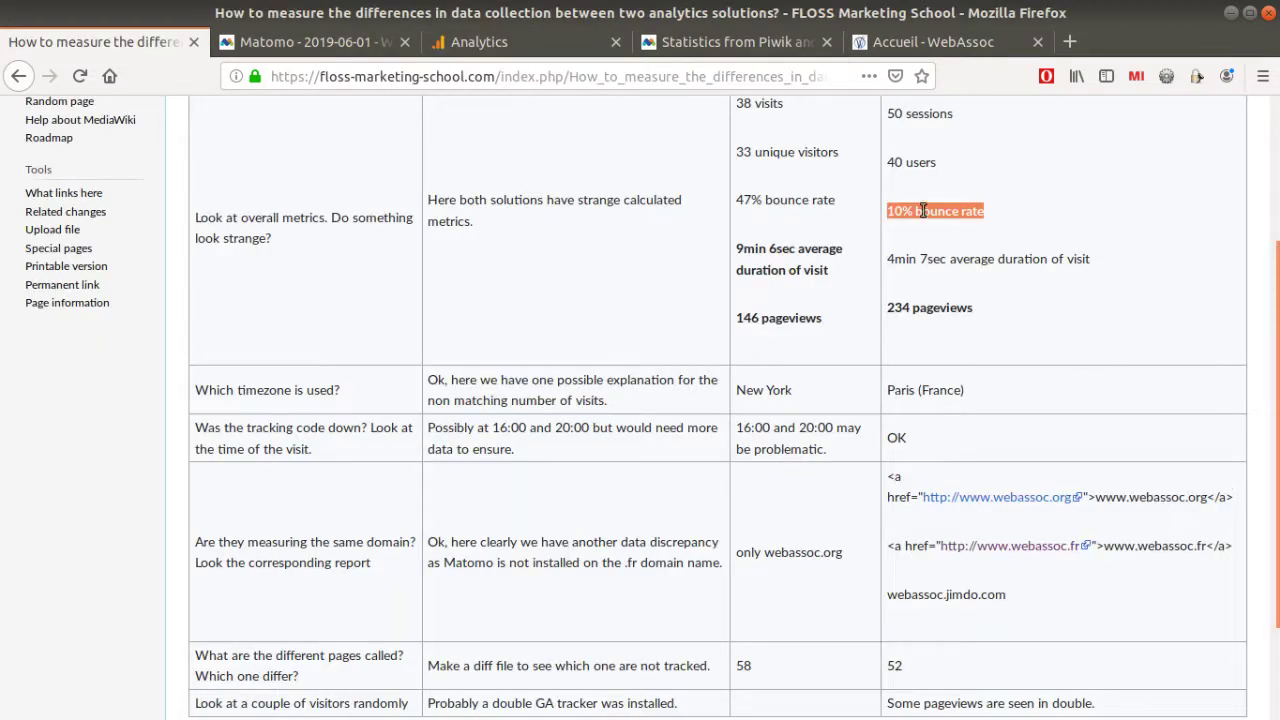
scroll(907, 235, up, 2)
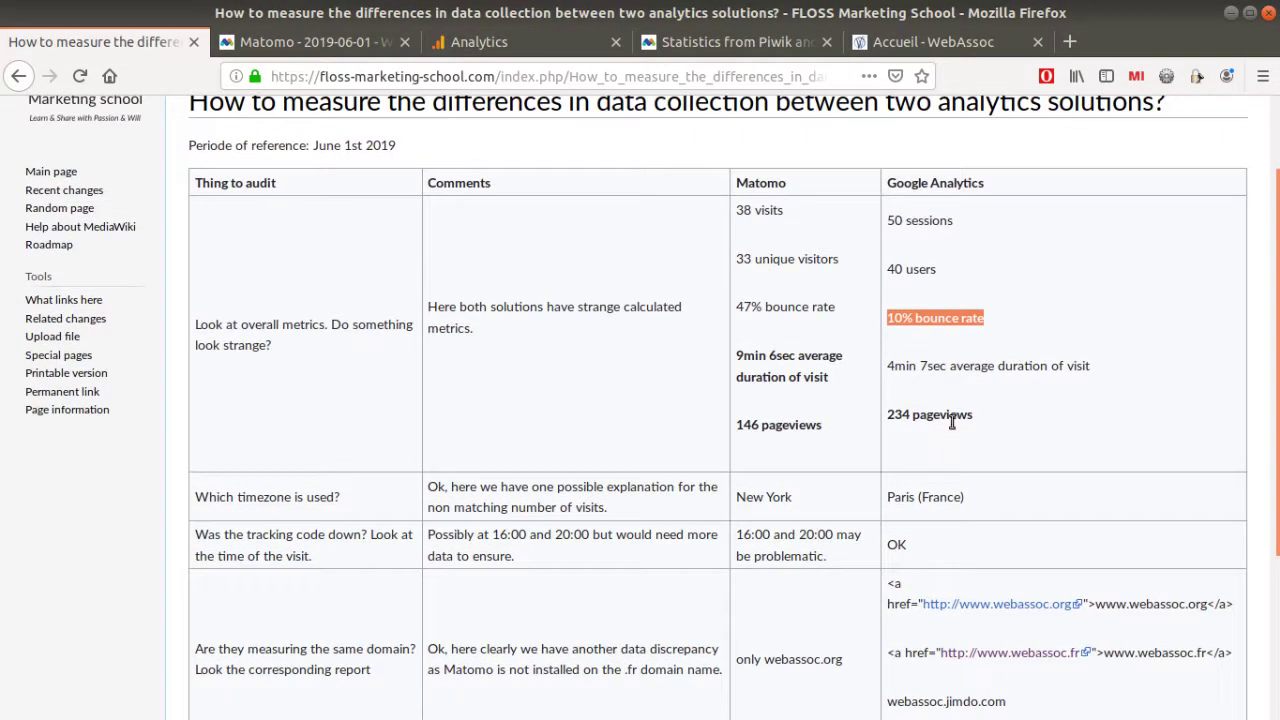
drag(974, 416, 886, 413)
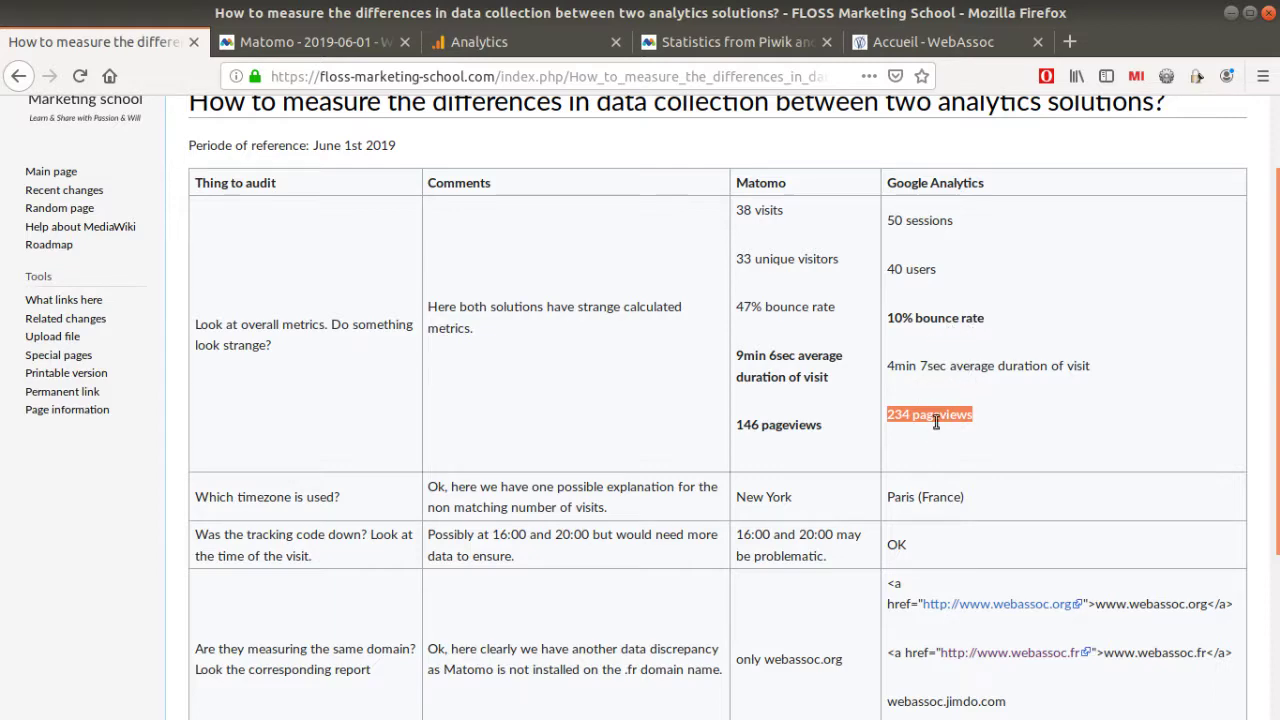
scroll(938, 422, down, 2)
scroll(936, 418, up, 4)
scroll(939, 417, down, 5)
scroll(939, 417, down, 2)
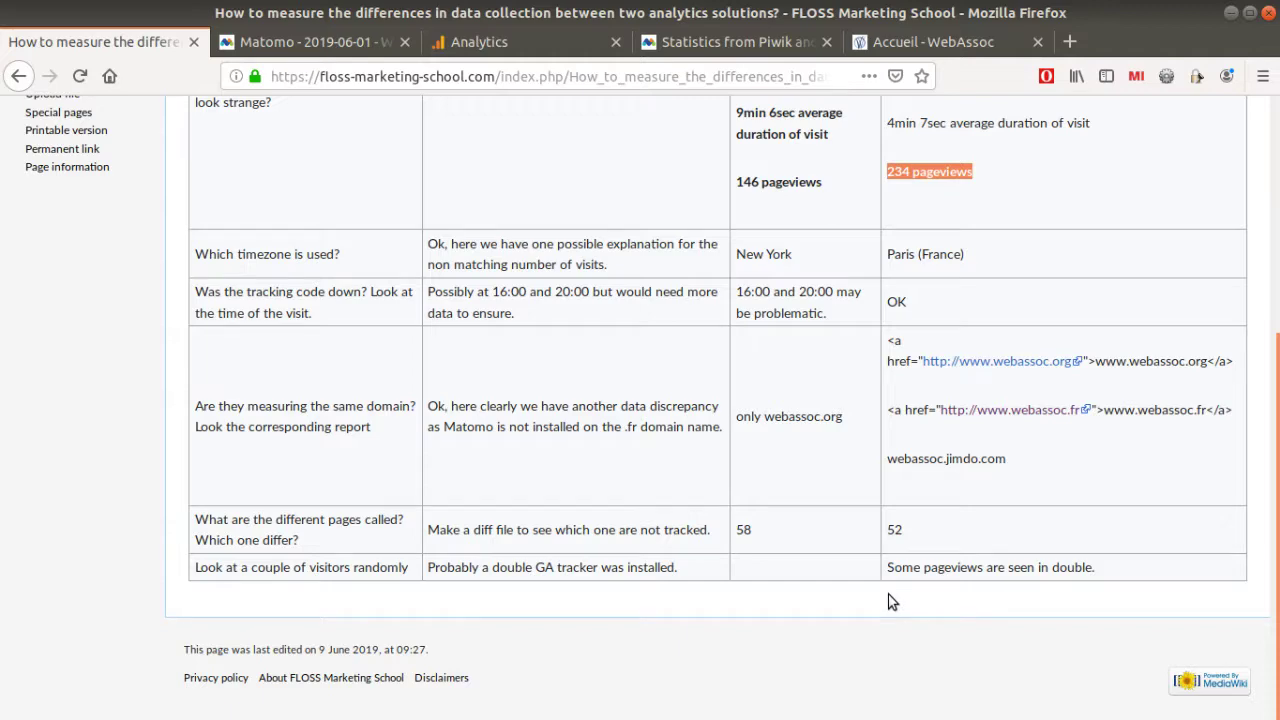
scroll(890, 595, up, 2)
scroll(890, 595, up, 3)
scroll(890, 595, up, 2)
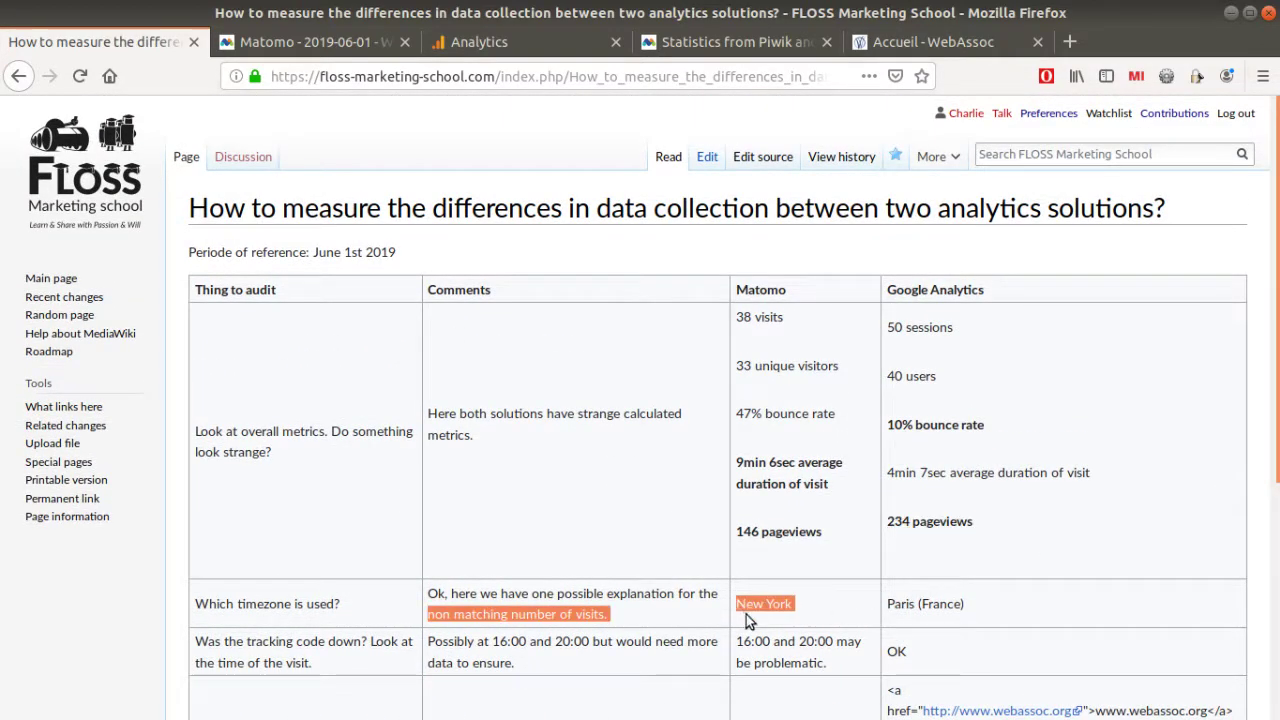
drag(975, 525, 950, 440)
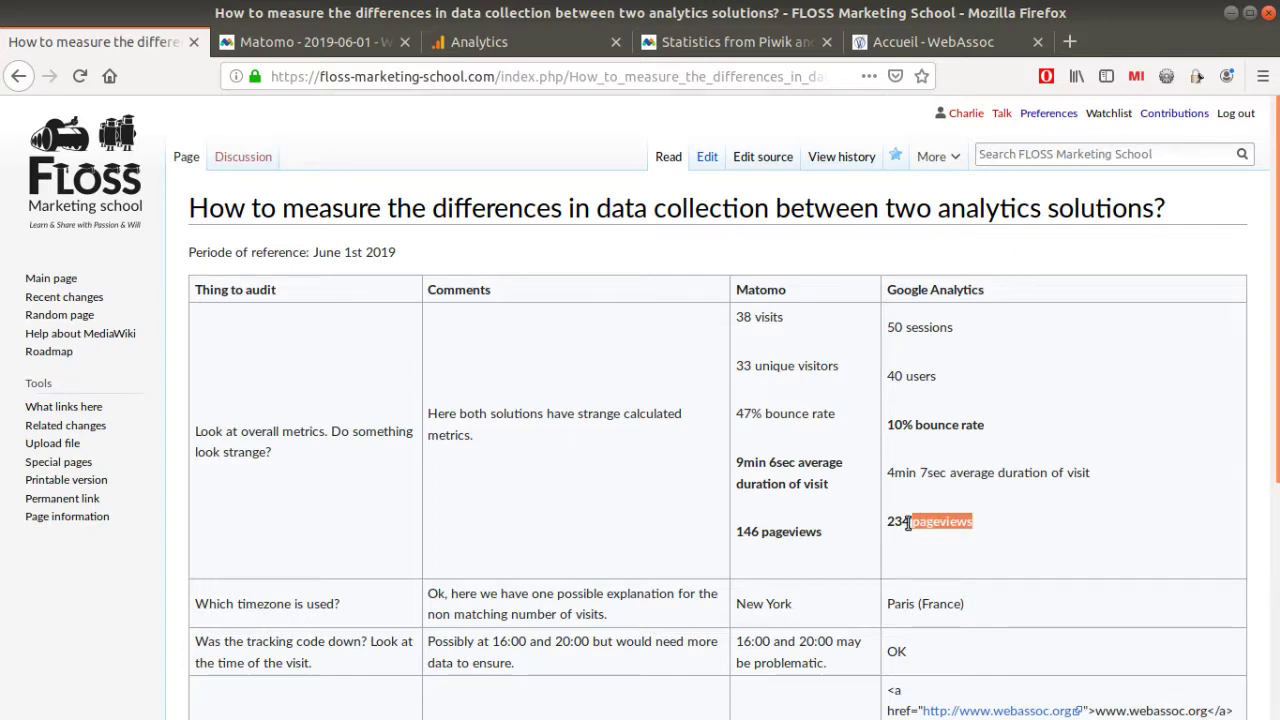
click(941, 548)
Review the wiki audit table, then show the Matomo FAQ 'Statistics from Piwik…' on differing statistics.
scroll(941, 548, down, 4)
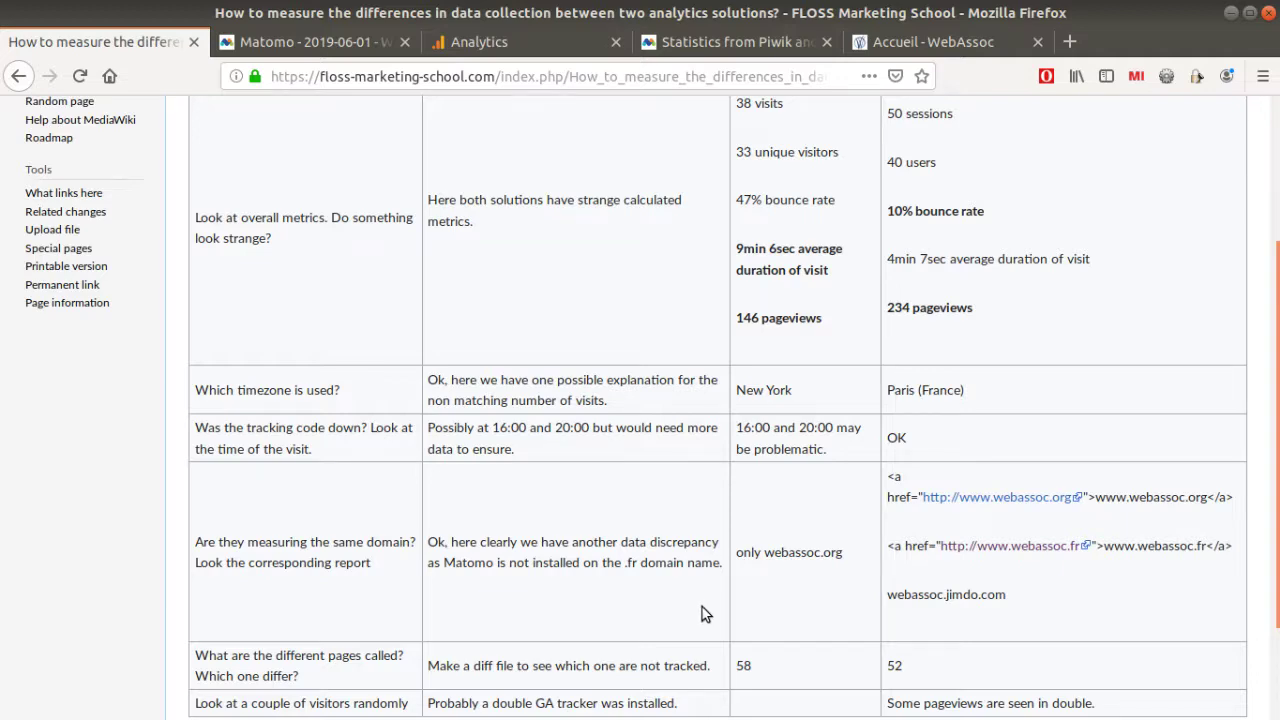
scroll(702, 607, up, 2)
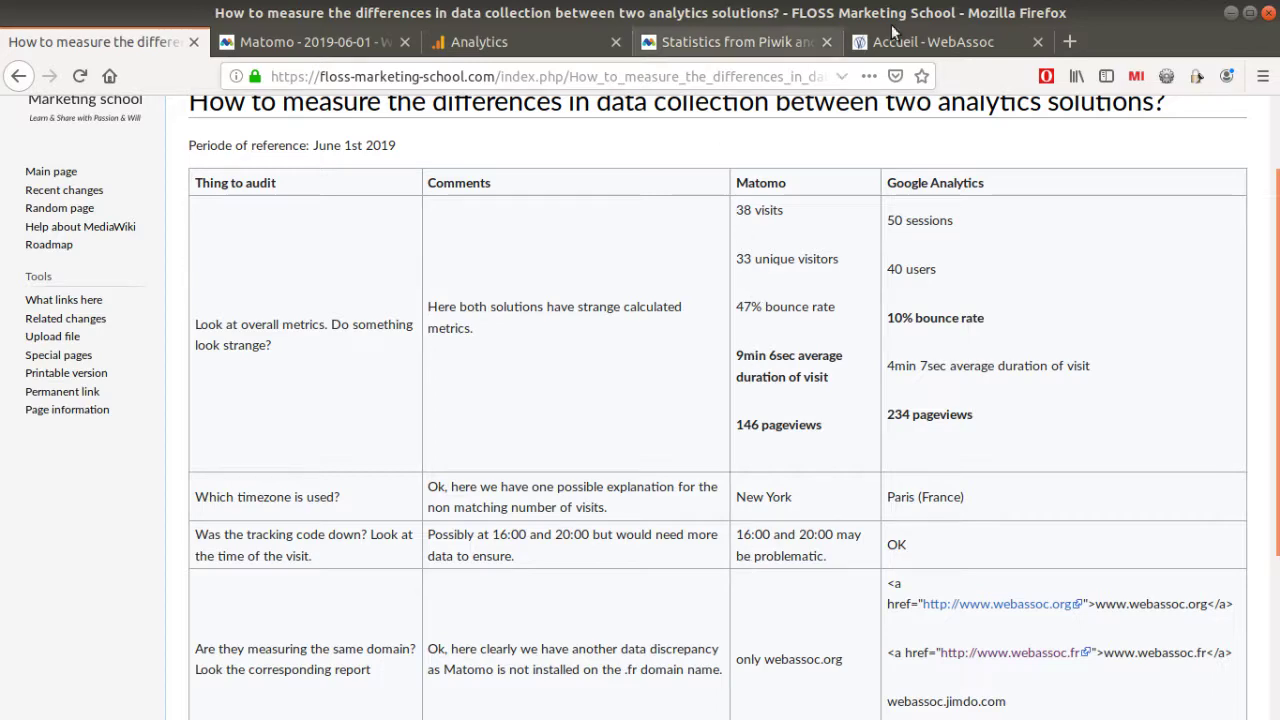
click(752, 45)
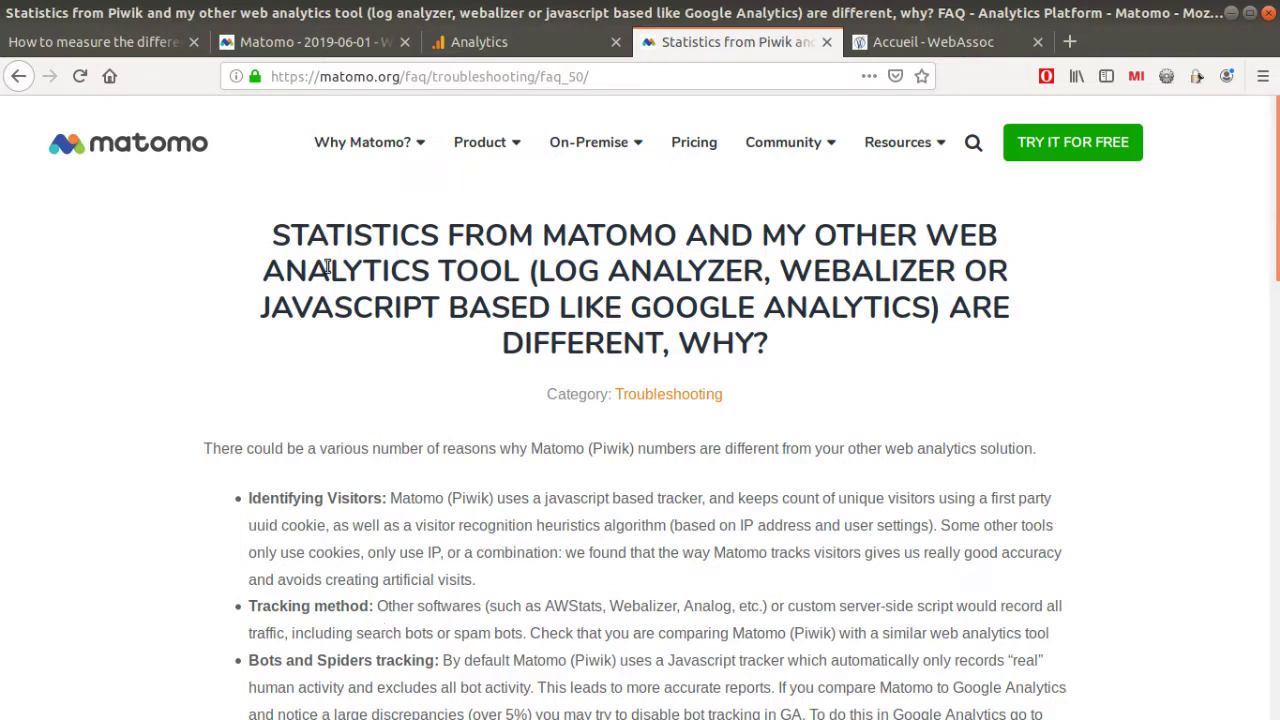
Return to the 'How to measure the differences…' wiki page and highlight the overall-metrics question.
click(146, 52)
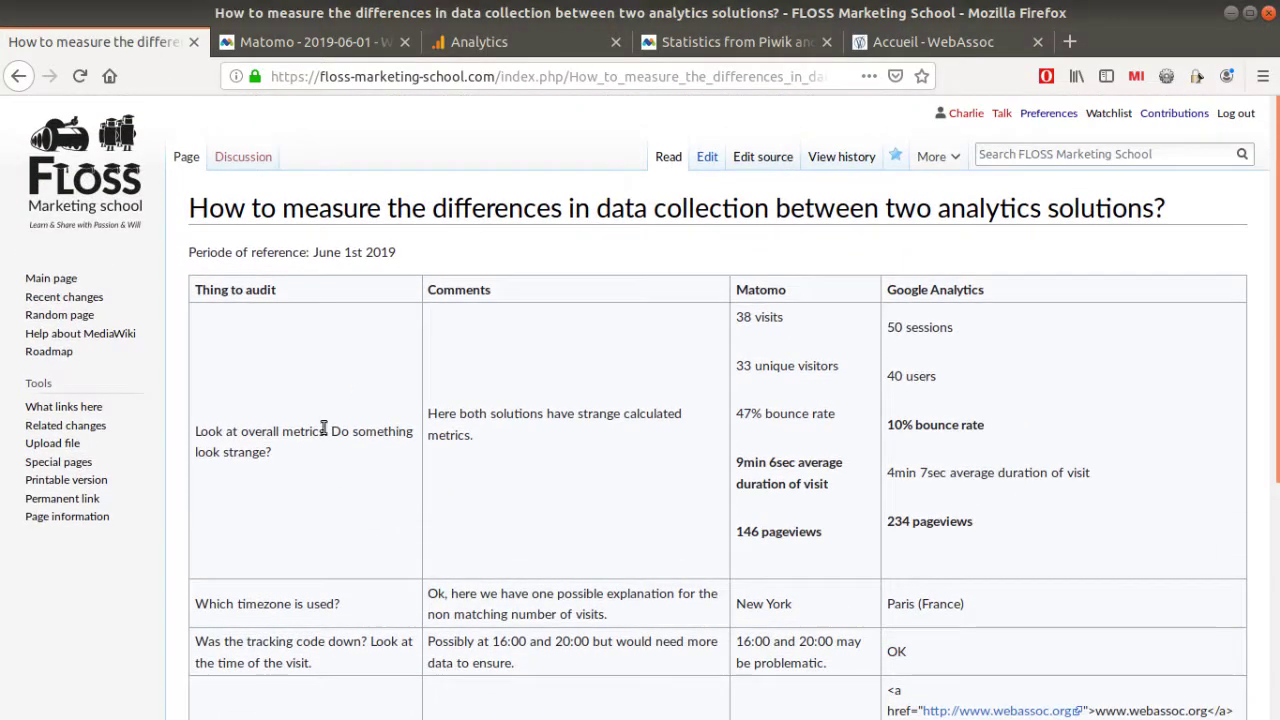
drag(275, 452, 198, 432)
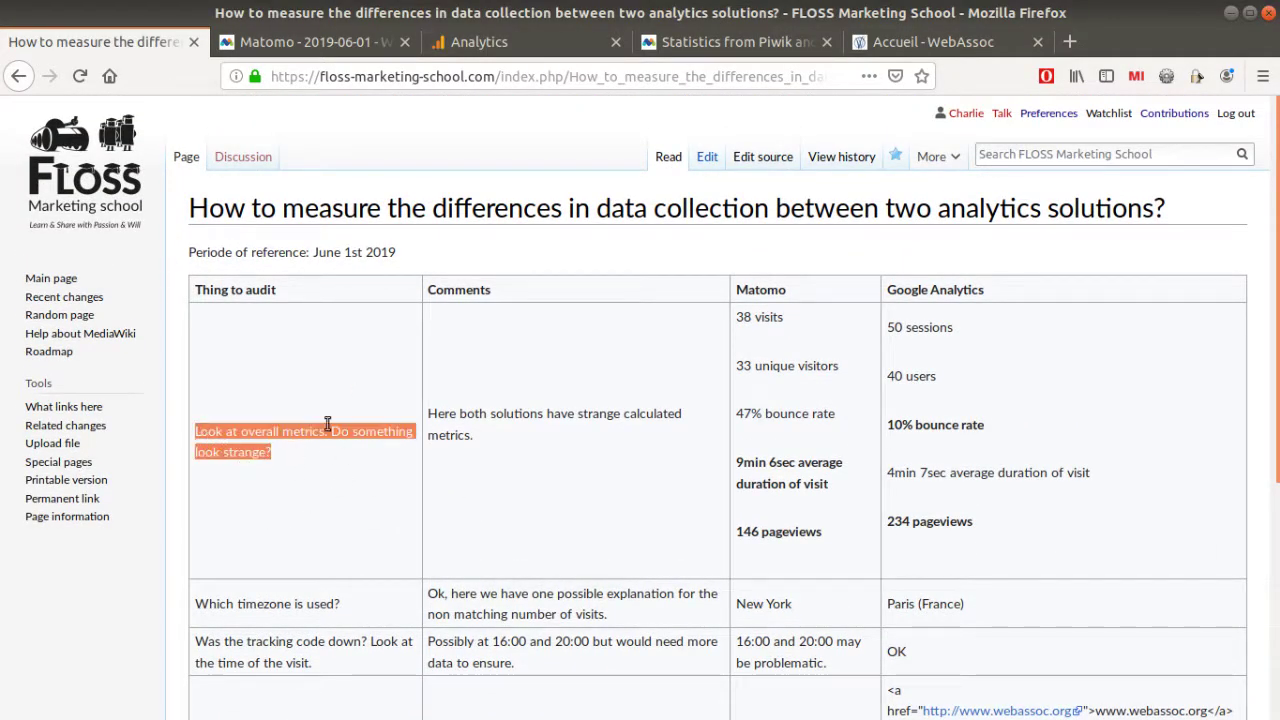